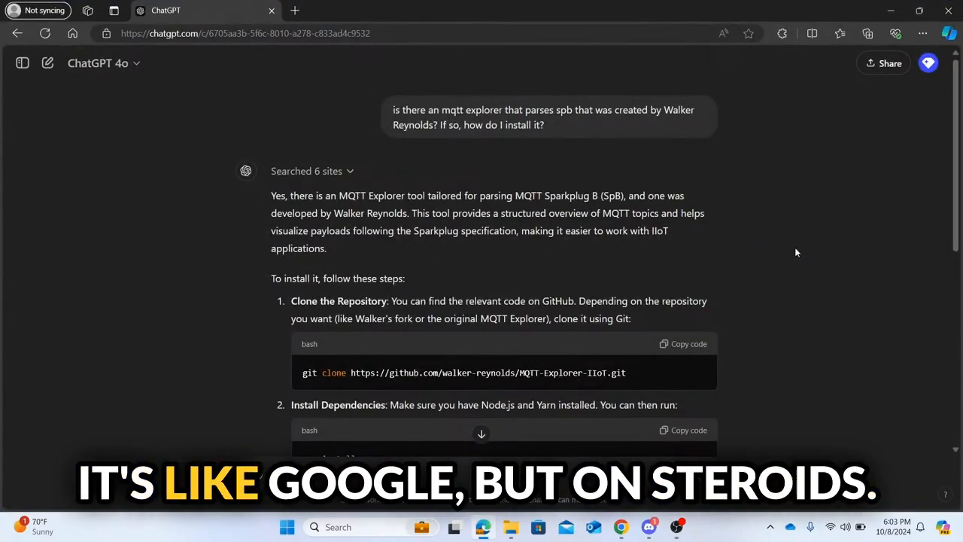
Step: Review ChatGPT's clone, install and build steps, then bring up the MQTT-Explorer-IIoT folder in File Explorer
{"action": "scroll", "coordinate": [796, 252], "scroll_direction": "down", "scroll_amount": 2}
{"action": "scroll", "coordinate": [795, 252], "scroll_direction": "down", "scroll_amount": 2}
{"action": "scroll", "coordinate": [795, 253], "scroll_direction": "up", "scroll_amount": 1}
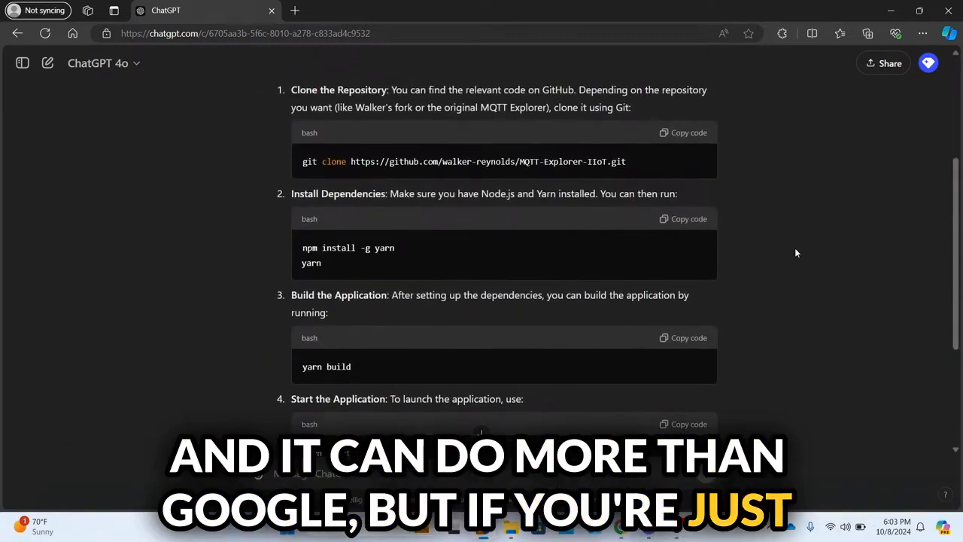
{"action": "scroll", "coordinate": [796, 253], "scroll_direction": "up", "scroll_amount": 2}
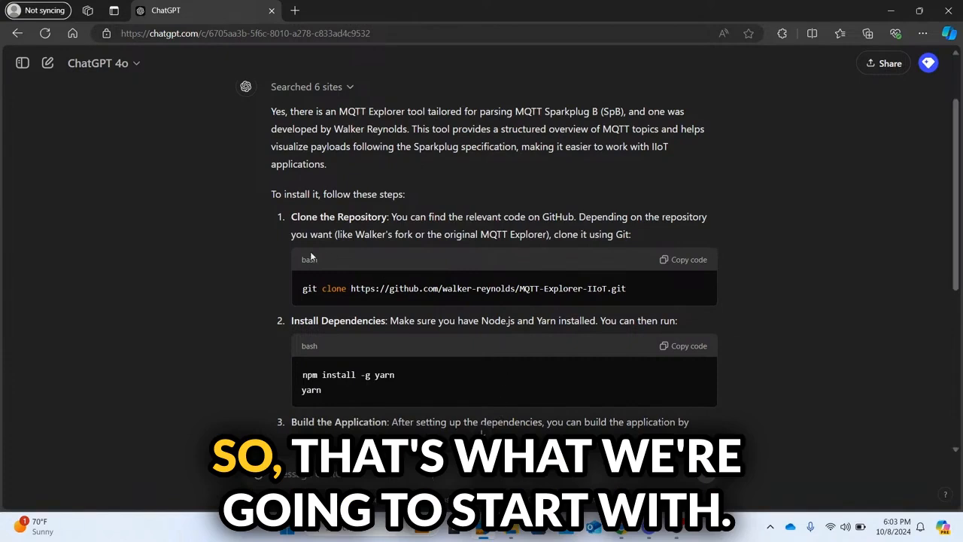
{"action": "scroll", "coordinate": [310, 256], "scroll_direction": "down", "scroll_amount": 3}
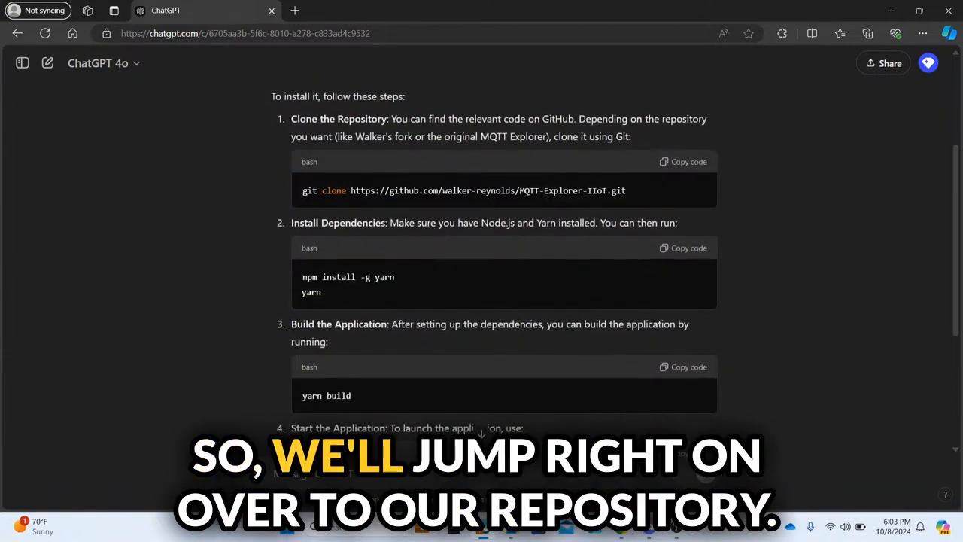
{"action": "left_click", "coordinate": [510, 532]}
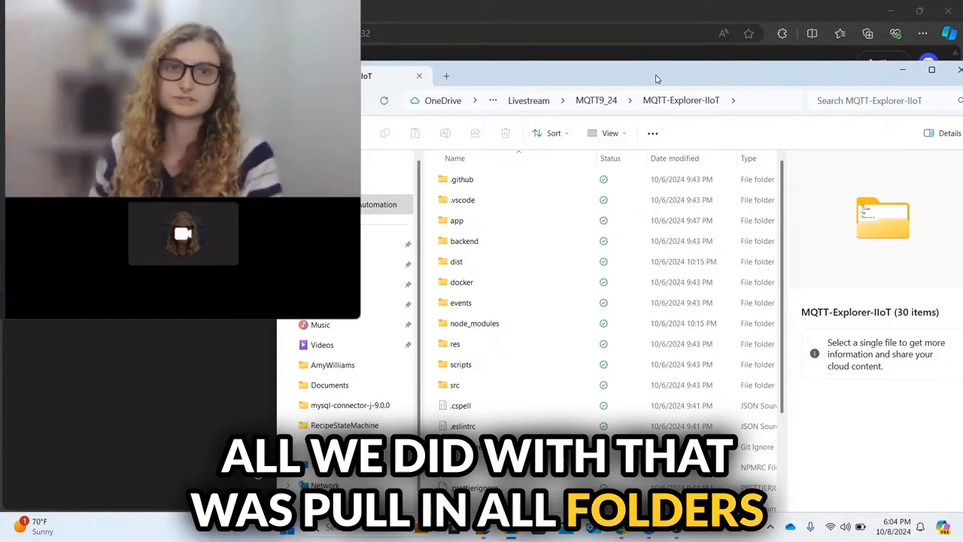
Step: Place the ChatGPT window beside the MQTT-Explorer-IIoT folder and select its full path in the address bar
{"action": "left_click", "coordinate": [653, 51]}
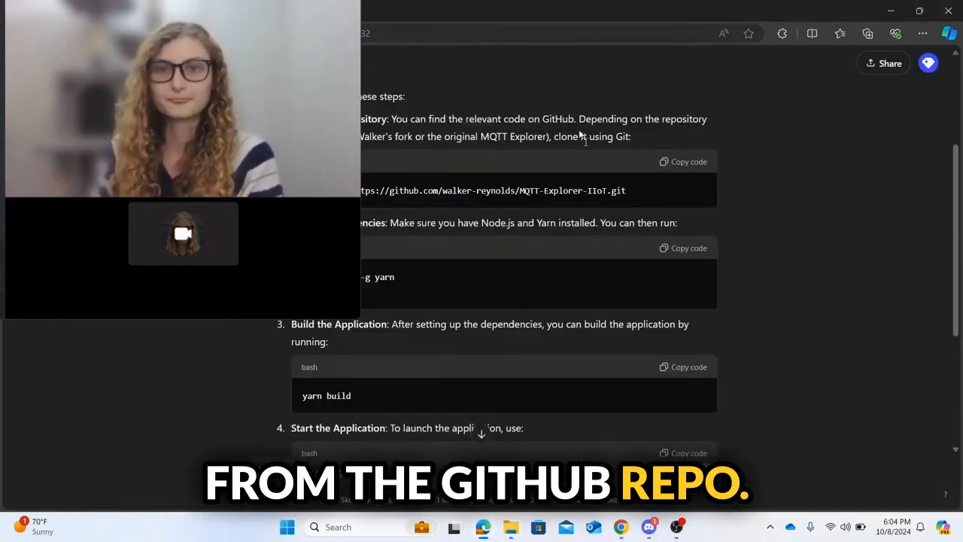
{"action": "left_click_drag", "start_coordinate": [763, 6], "coordinate": [581, 82]}
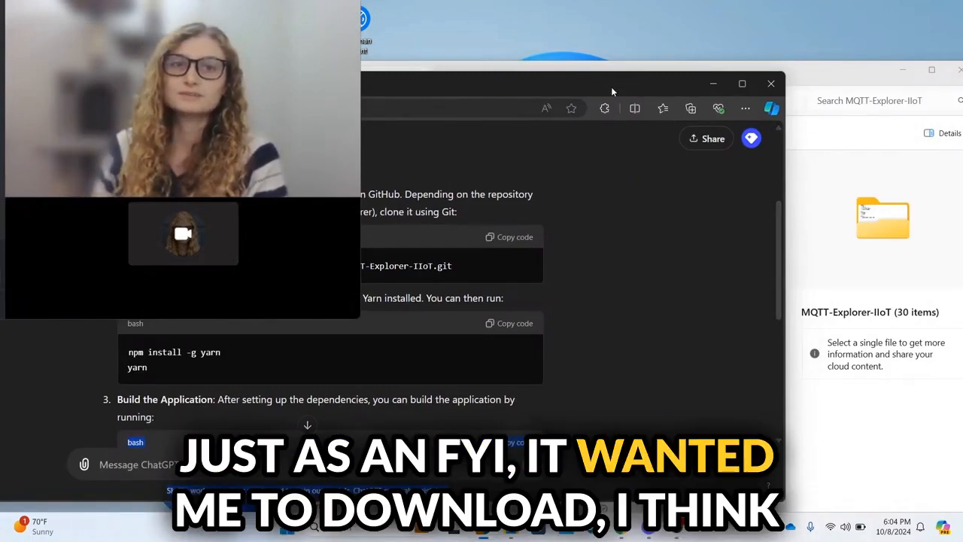
{"action": "left_click_drag", "start_coordinate": [612, 87], "coordinate": [522, 66]}
{"action": "left_click", "coordinate": [710, 72]}
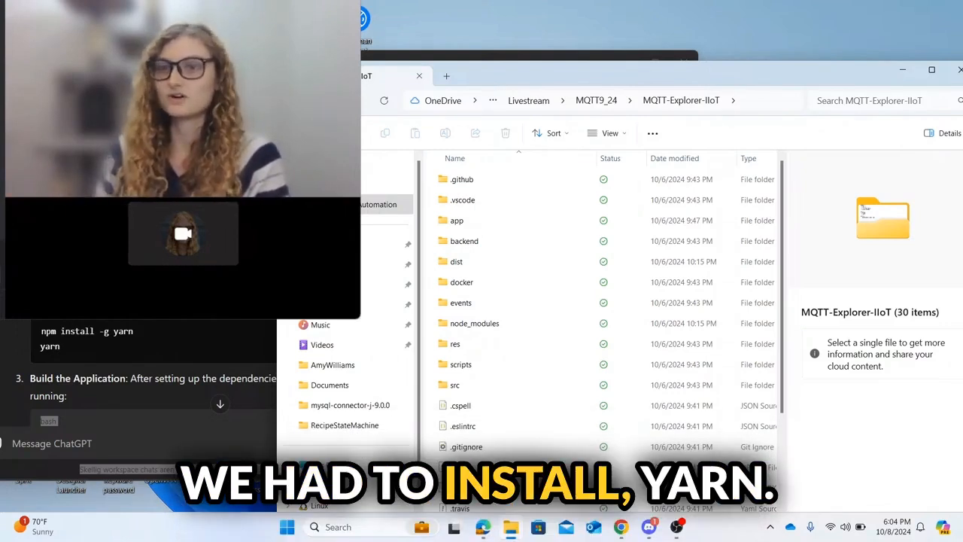
{"action": "left_click", "coordinate": [192, 398]}
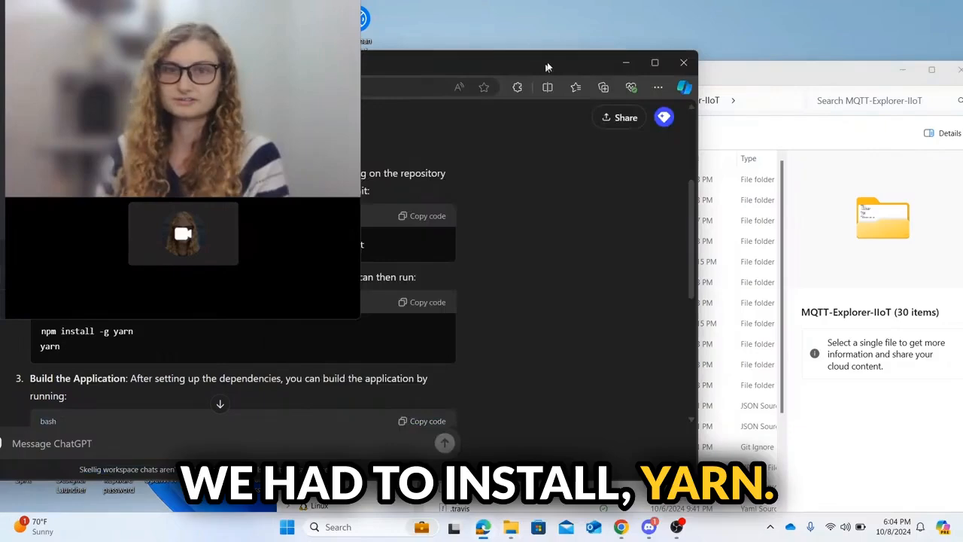
{"action": "left_click", "coordinate": [782, 76]}
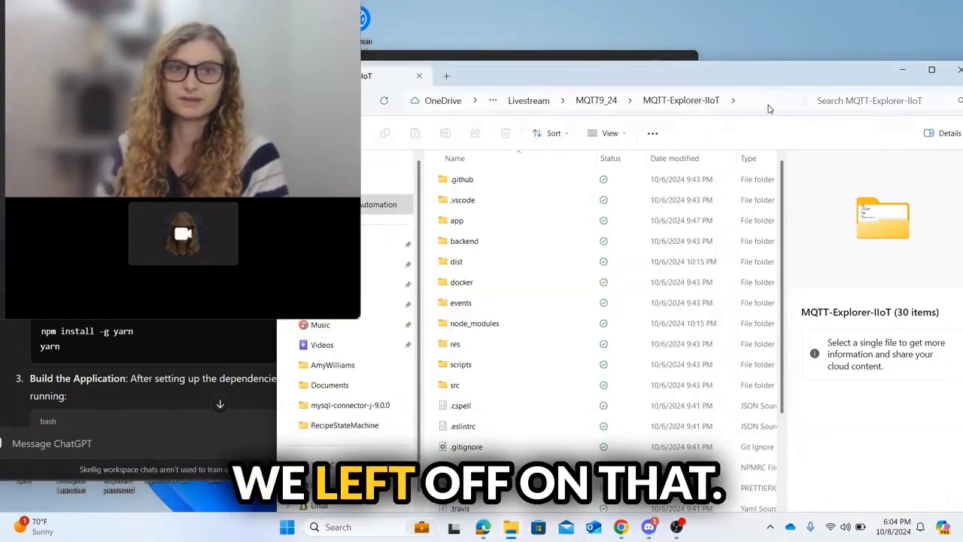
{"action": "left_click", "coordinate": [770, 105]}
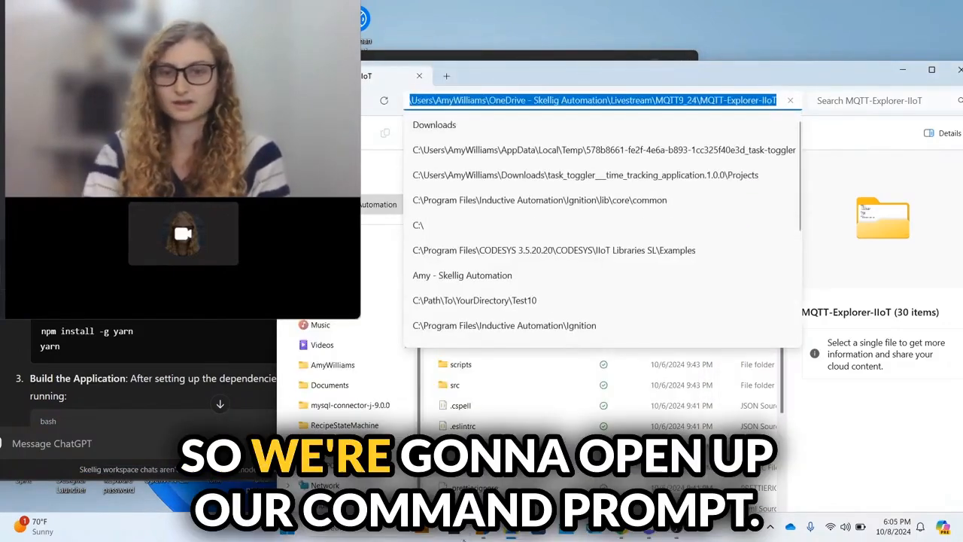
Step: Open Command Prompt and change directory to the MQTT-Explorer-IIoT repository path
{"action": "left_click", "coordinate": [374, 532]}
{"action": "type", "text": "co"}
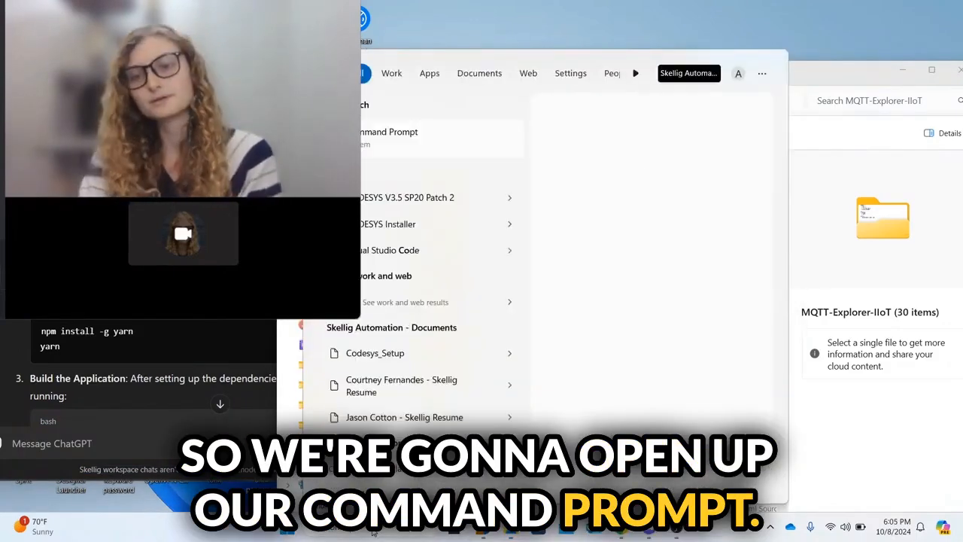
{"action": "key", "text": "Return"}
{"action": "type", "text": "cd"}
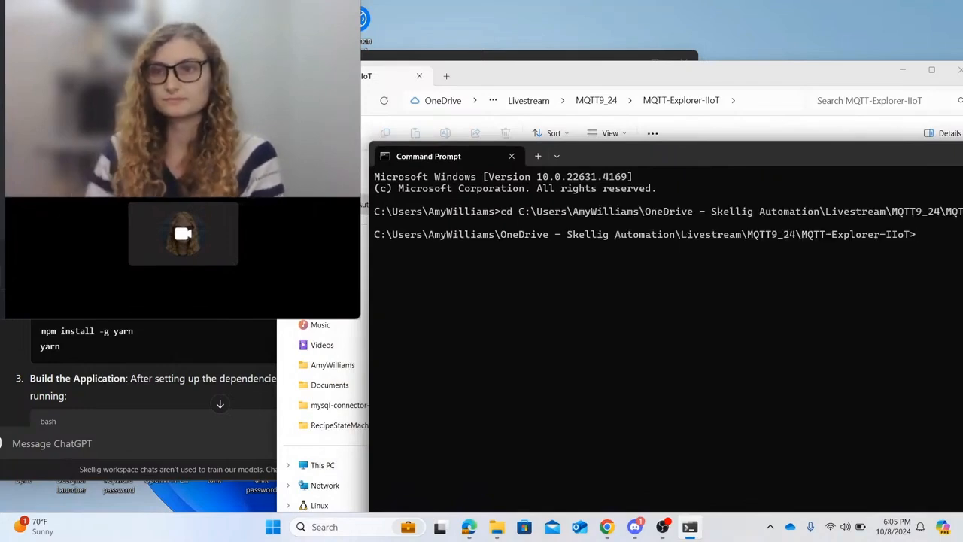
{"action": "key", "text": "alt+Tab"}
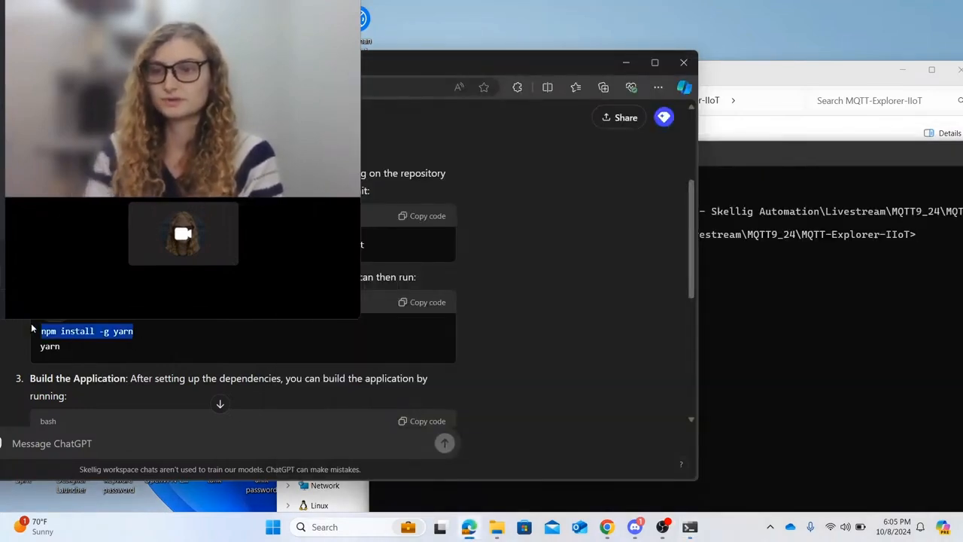
{"action": "left_click", "coordinate": [931, 235]}
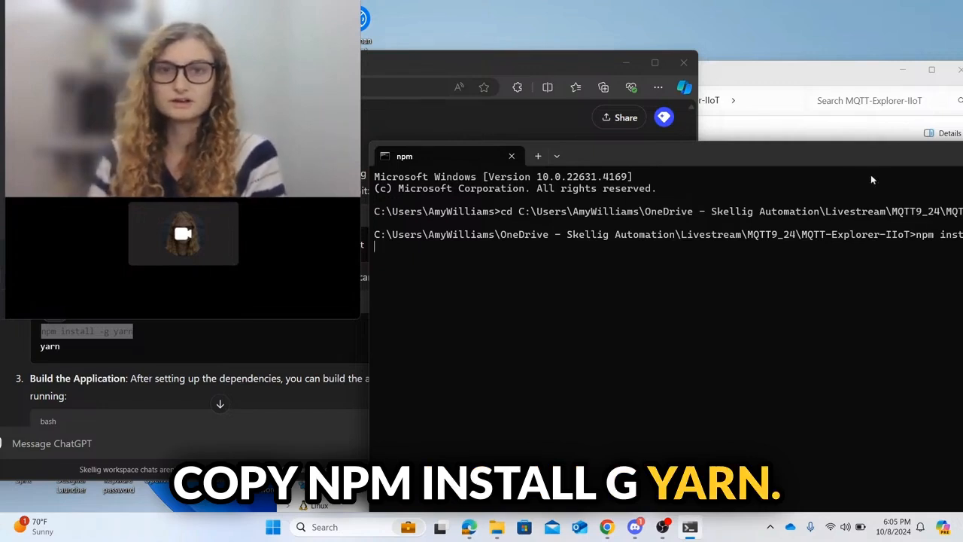
Step: Run npm install -g yarn, then yarn to install the project's dependencies
{"action": "left_click_drag", "start_coordinate": [840, 164], "coordinate": [651, 149]}
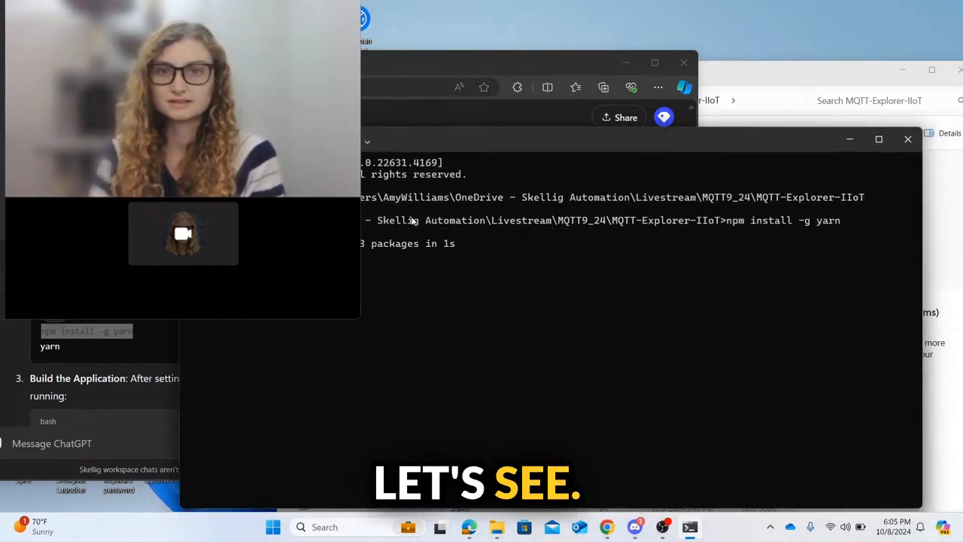
{"action": "left_click", "coordinate": [69, 347]}
{"action": "left_click_drag", "start_coordinate": [69, 346], "coordinate": [35, 351]}
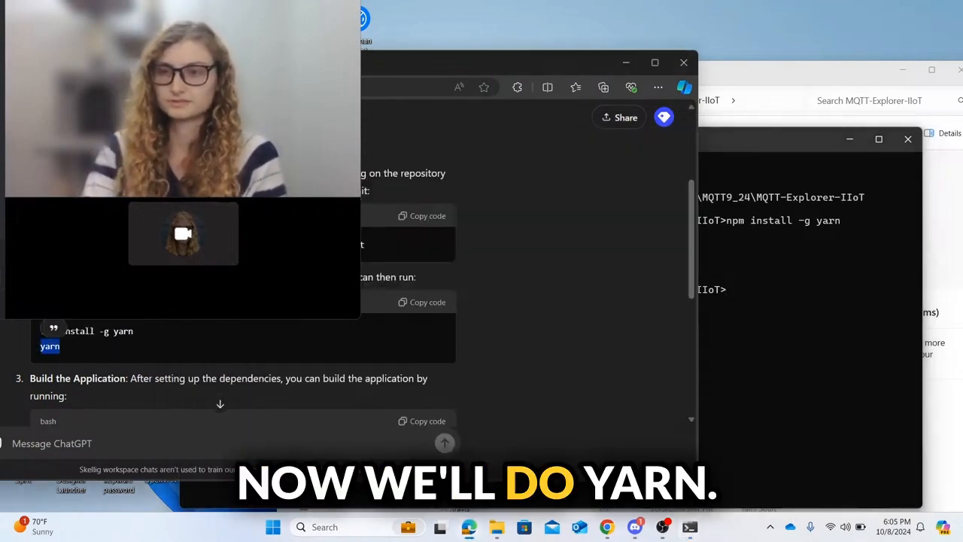
{"action": "left_click", "coordinate": [791, 273]}
{"action": "type", "text": "yarn"}
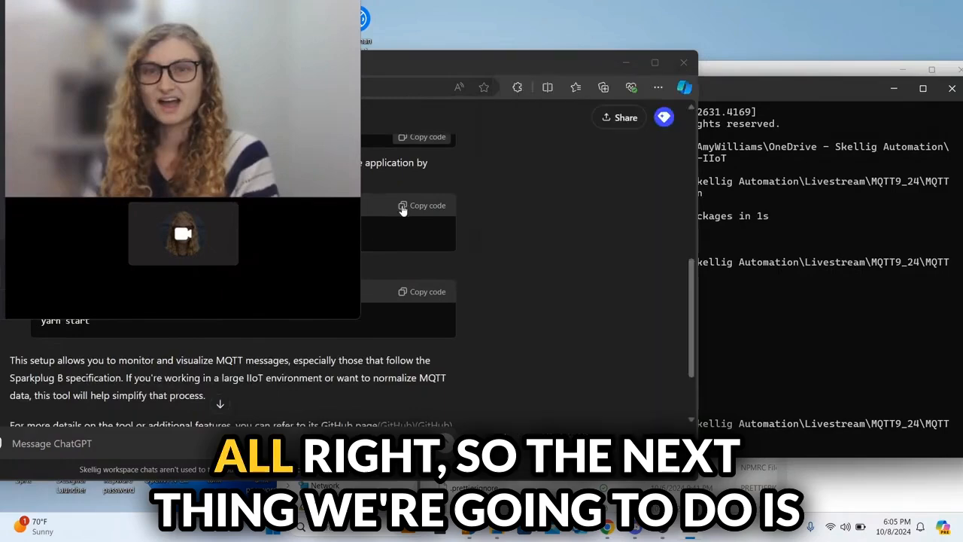
{"action": "left_click", "coordinate": [423, 204]}
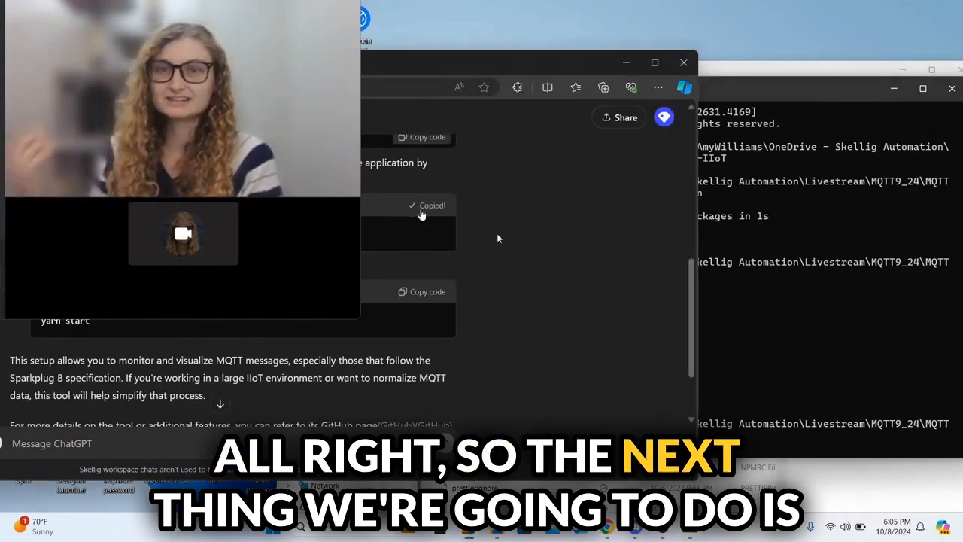
Step: Run yarn build in the repo folder until webpack 5.69.1 reports it compiled successfully
{"action": "left_click", "coordinate": [799, 88]}
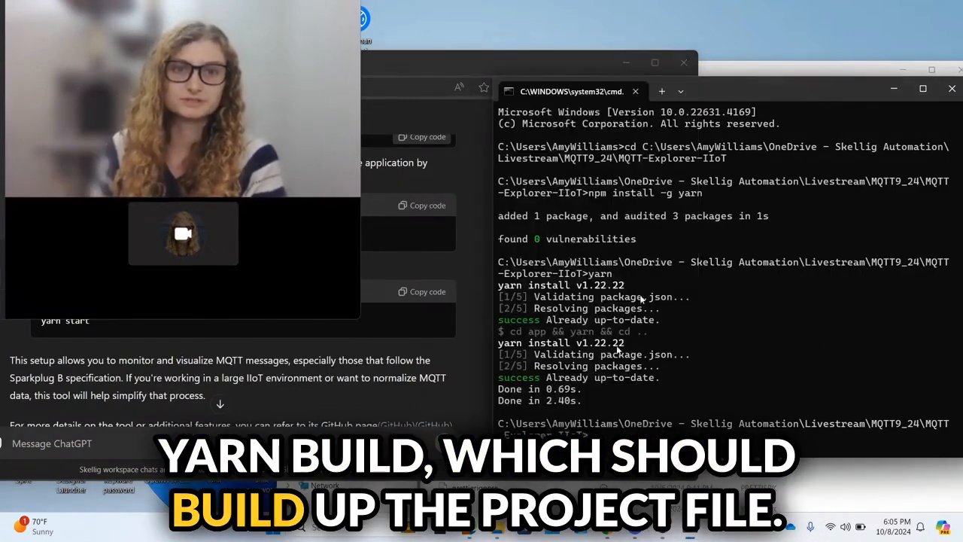
{"action": "type", "text": "yarn build"}
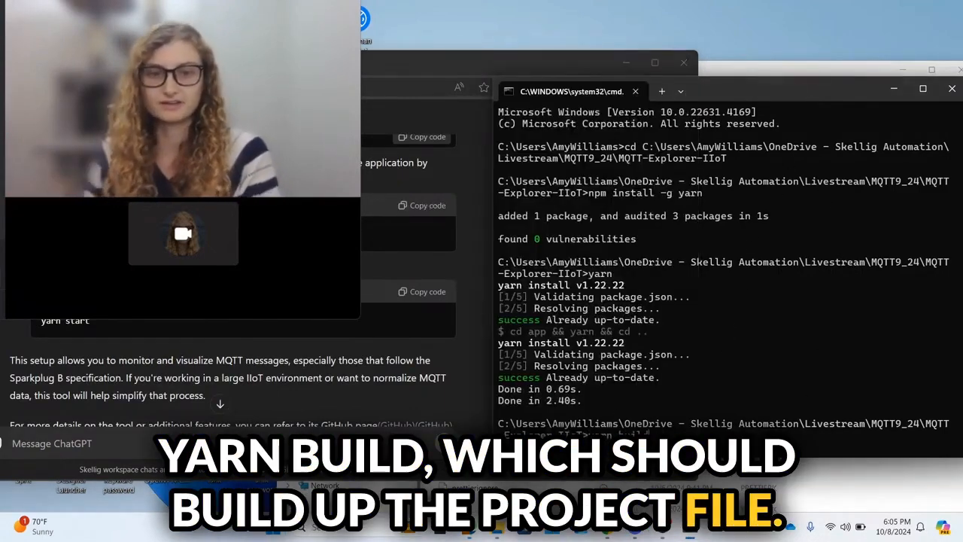
{"action": "key", "text": "Return"}
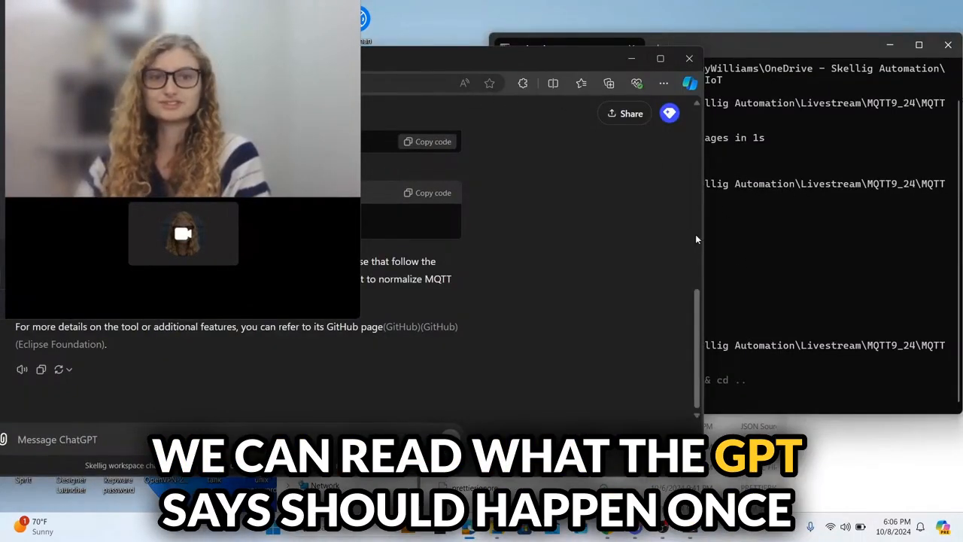
{"action": "left_click_drag", "start_coordinate": [705, 234], "coordinate": [489, 241]}
{"action": "left_click_drag", "start_coordinate": [352, 58], "coordinate": [451, 71]}
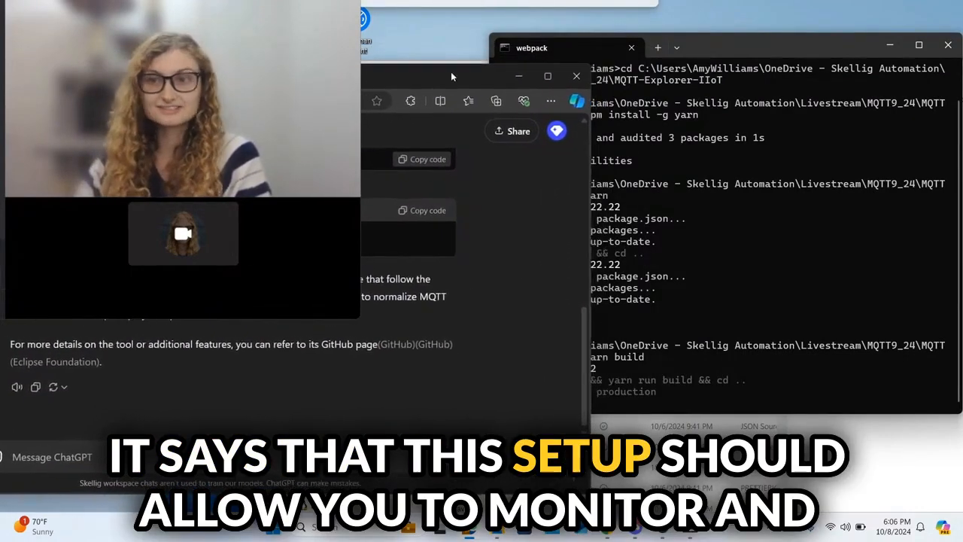
{"action": "left_click_drag", "start_coordinate": [733, 47], "coordinate": [746, 45]}
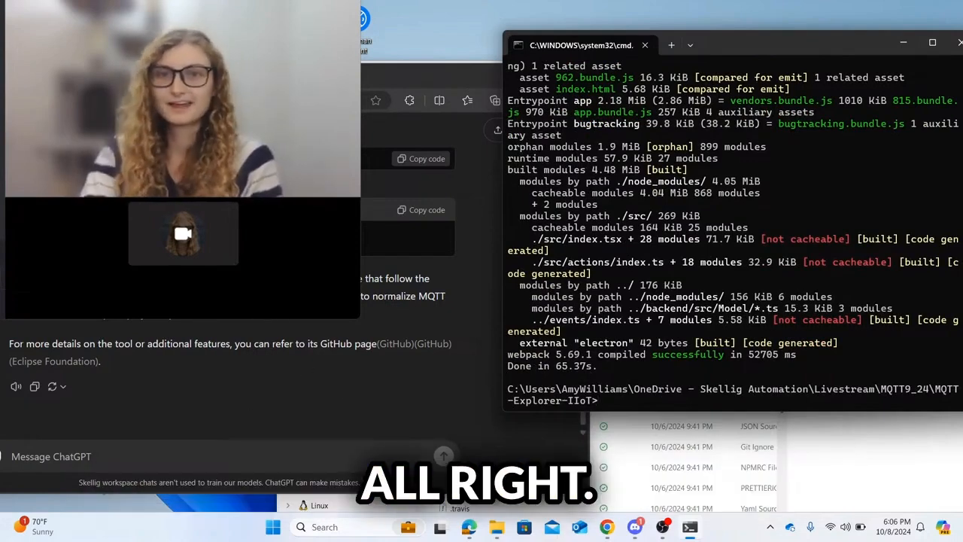
{"action": "left_click", "coordinate": [399, 213]}
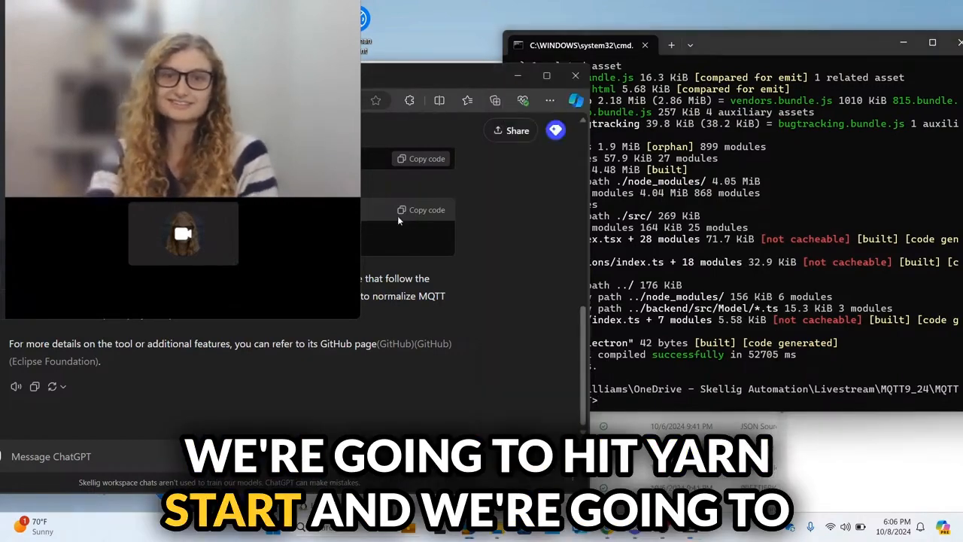
{"action": "left_click", "coordinate": [618, 401]}
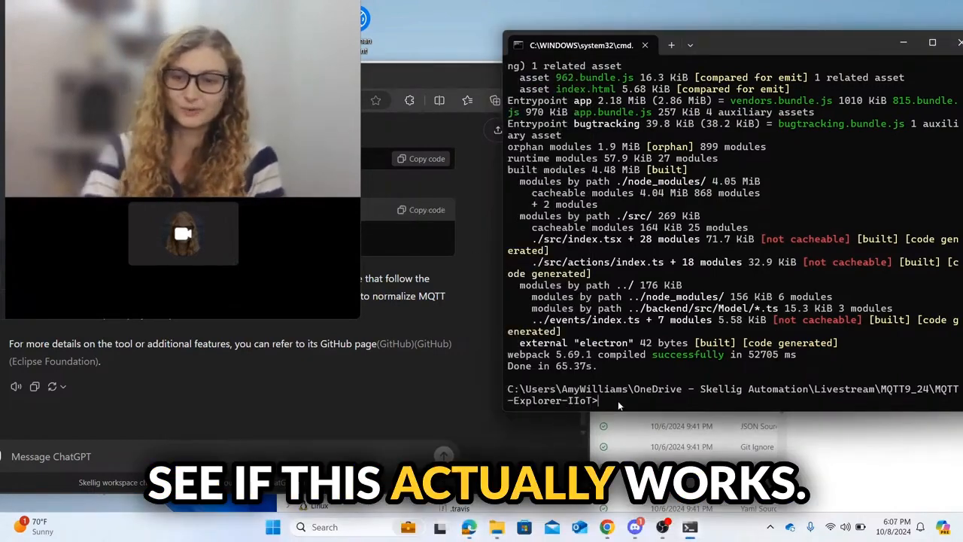
Step: Run yarn start to launch MQTT Explorer and connect to localhost on port 1883
{"action": "key", "text": "ctrl+v"}
{"action": "key", "text": "Return"}
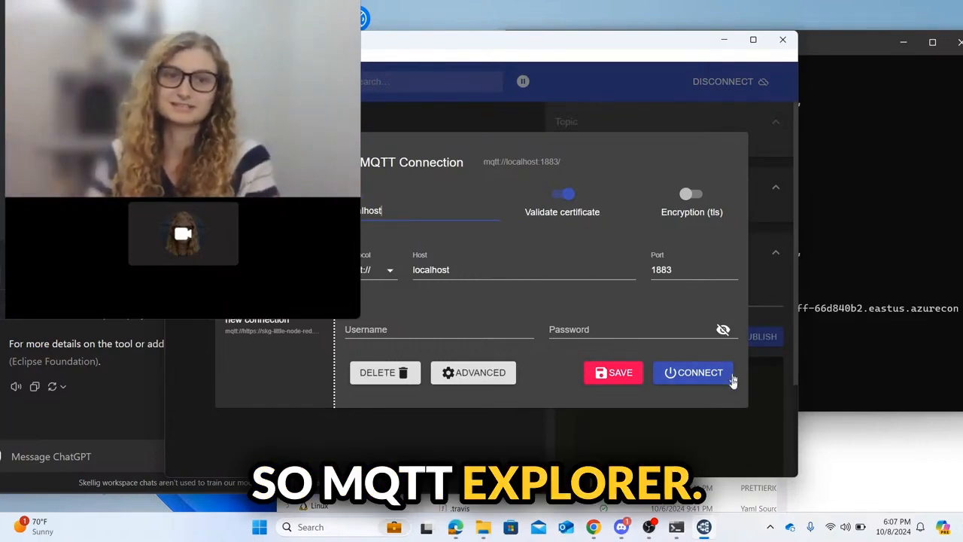
{"action": "left_click", "coordinate": [691, 374]}
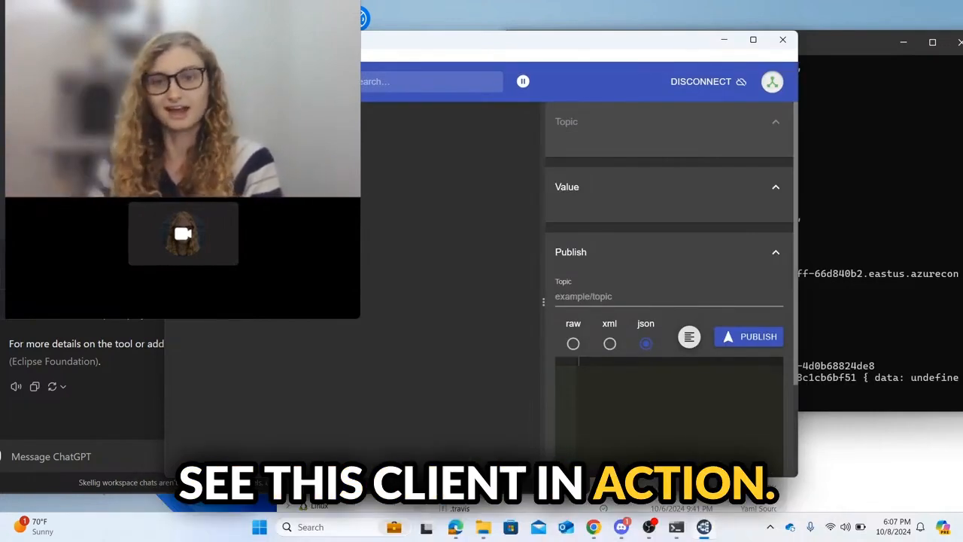
Step: Open Ignition Designer Launcher and start the Designer for the Lab Demo (localhost) gateway
{"action": "left_click", "coordinate": [311, 527]}
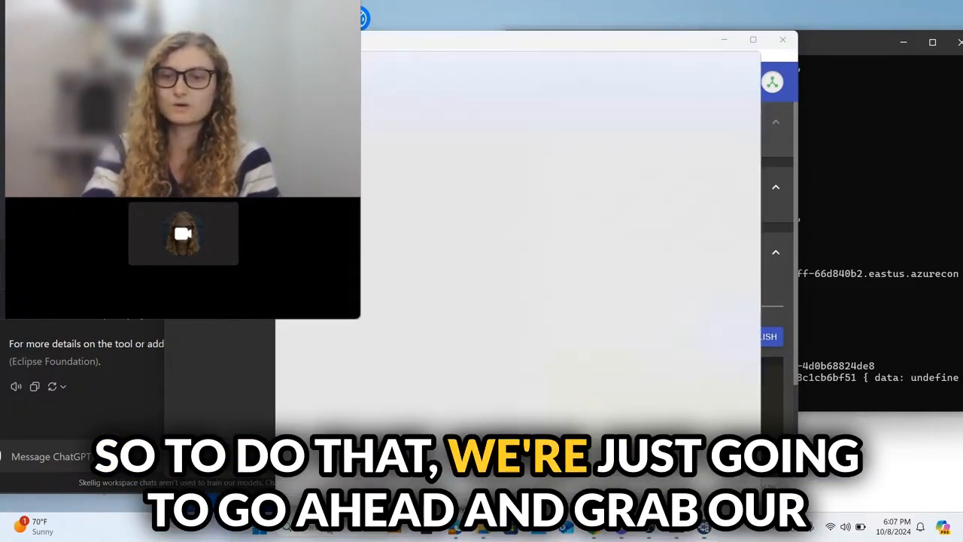
{"action": "type", "text": "desi"}
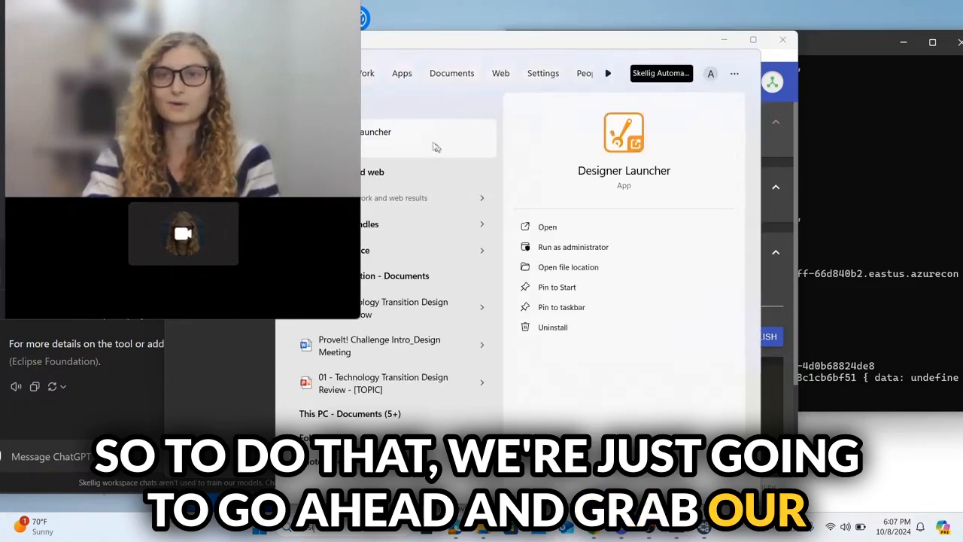
{"action": "left_click", "coordinate": [392, 137]}
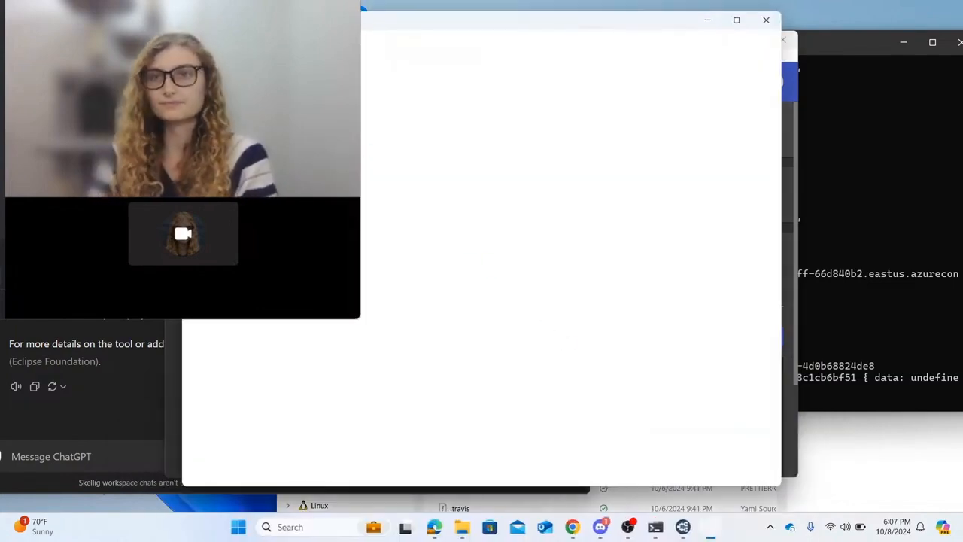
{"action": "left_click_drag", "start_coordinate": [308, 20], "coordinate": [449, 137]}
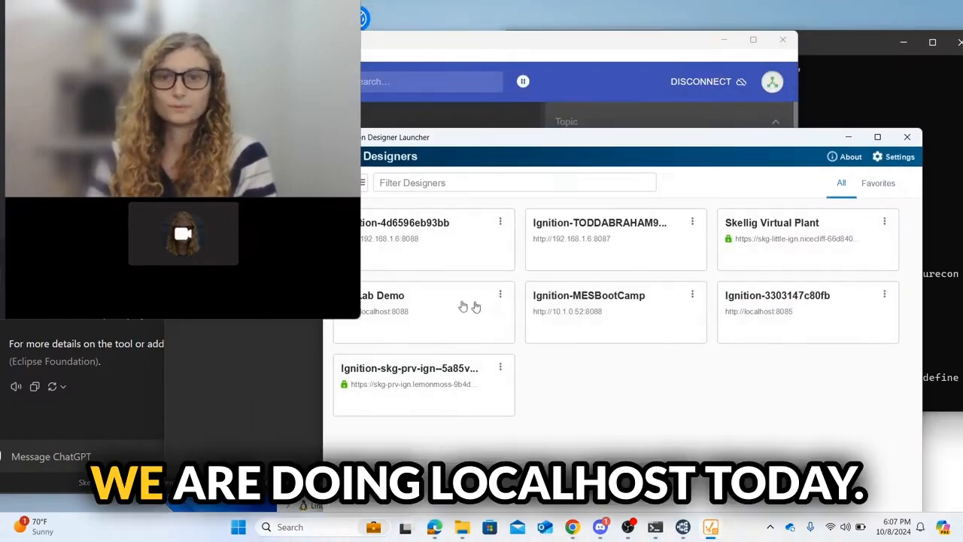
{"action": "left_click", "coordinate": [413, 308]}
{"action": "left_click_drag", "start_coordinate": [643, 139], "coordinate": [588, 66]}
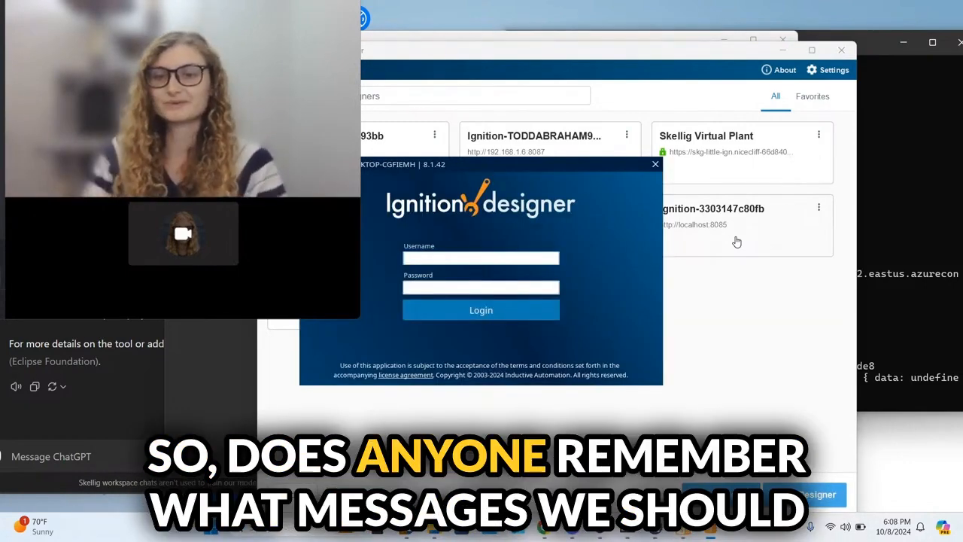
Step: Log in to Ignition Designer with the username and password and open the mqtt project
{"action": "type", "text": "admin"}
{"action": "key", "text": "Tab"}
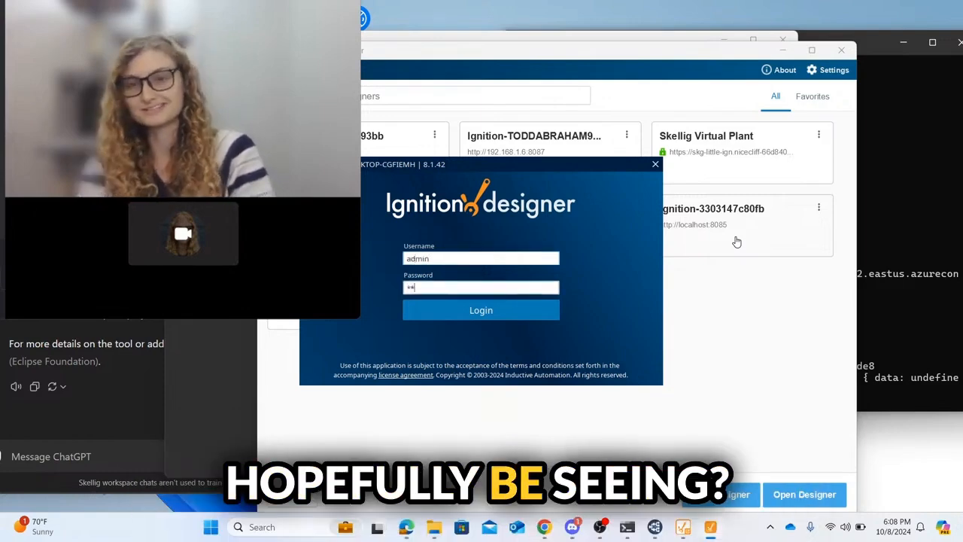
{"action": "type", "text": "*******"}
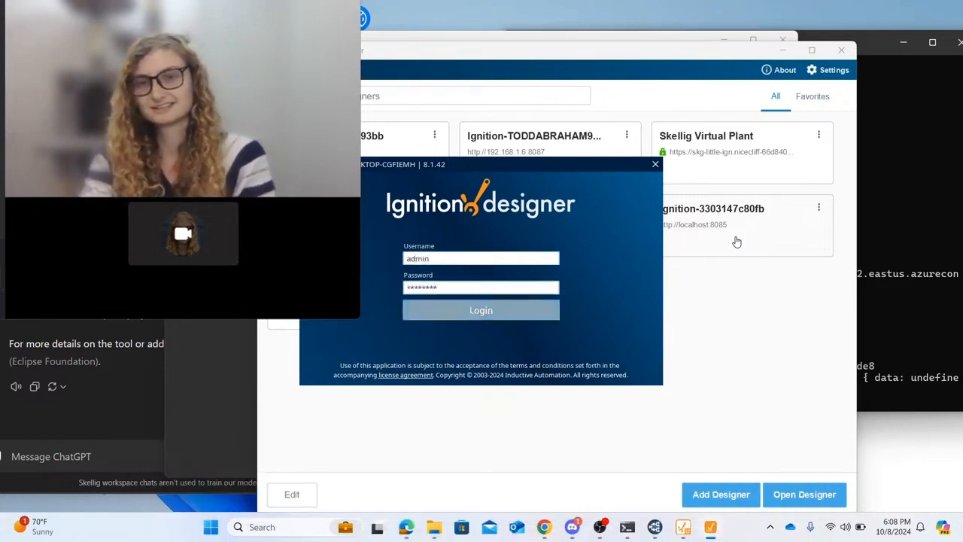
{"action": "key", "text": "Return"}
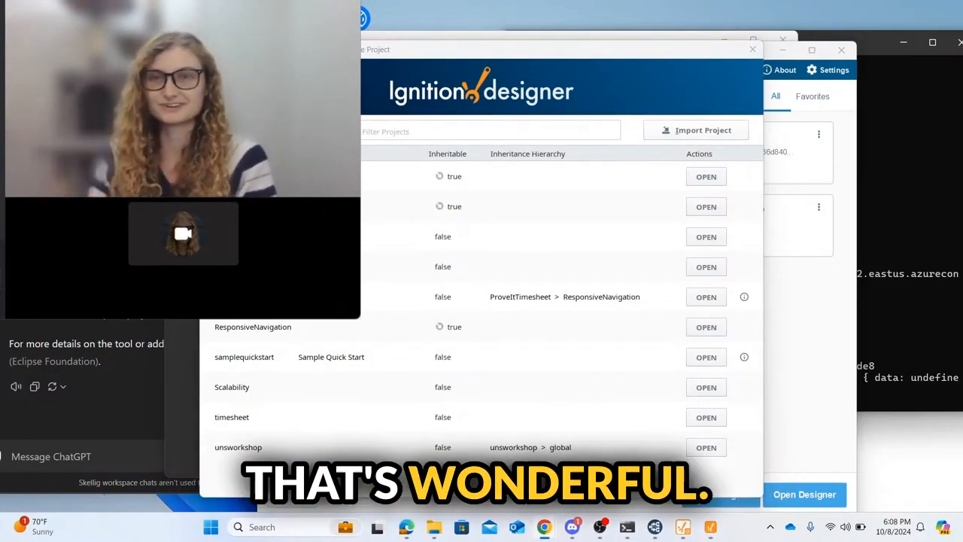
{"action": "left_click_drag", "start_coordinate": [487, 52], "coordinate": [0, 109]}
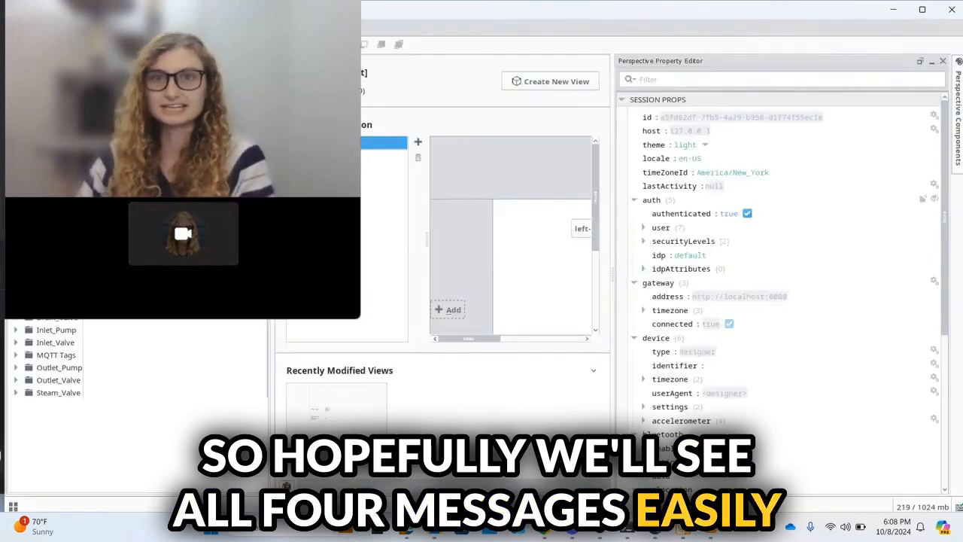
Step: Switch the Tag Browser to the mqtt tag provider and bring MQTT Explorer alongside
{"action": "left_click_drag", "start_coordinate": [482, 1], "coordinate": [813, 47]}
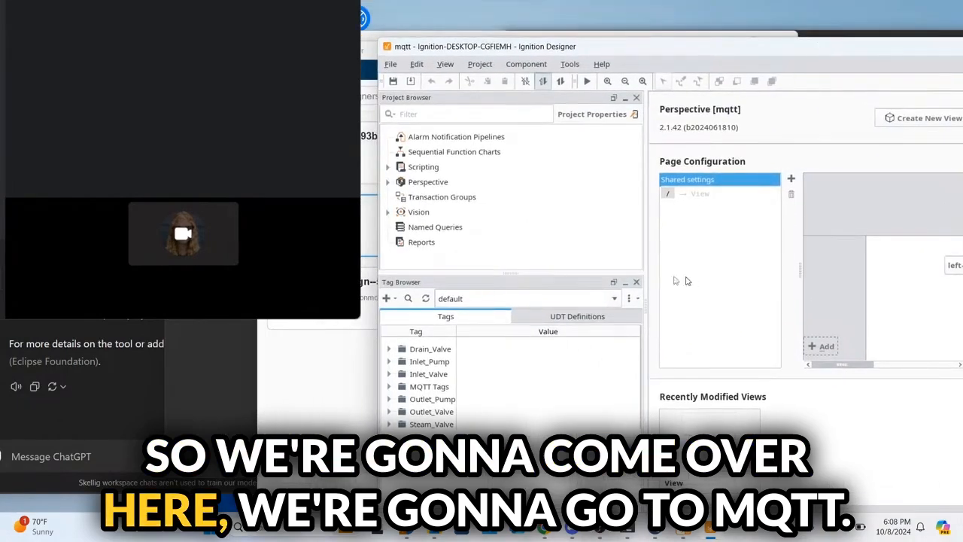
{"action": "left_click", "coordinate": [614, 299]}
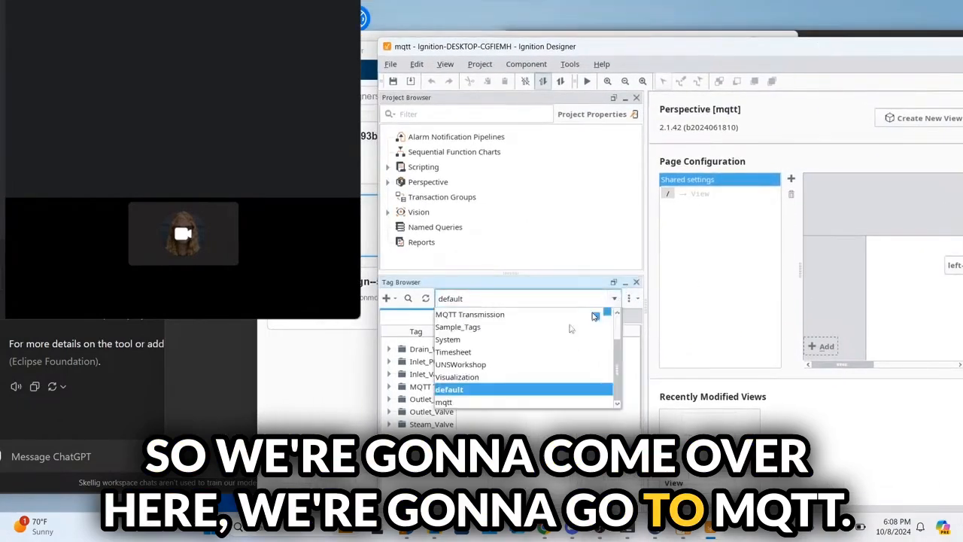
{"action": "left_click", "coordinate": [465, 401]}
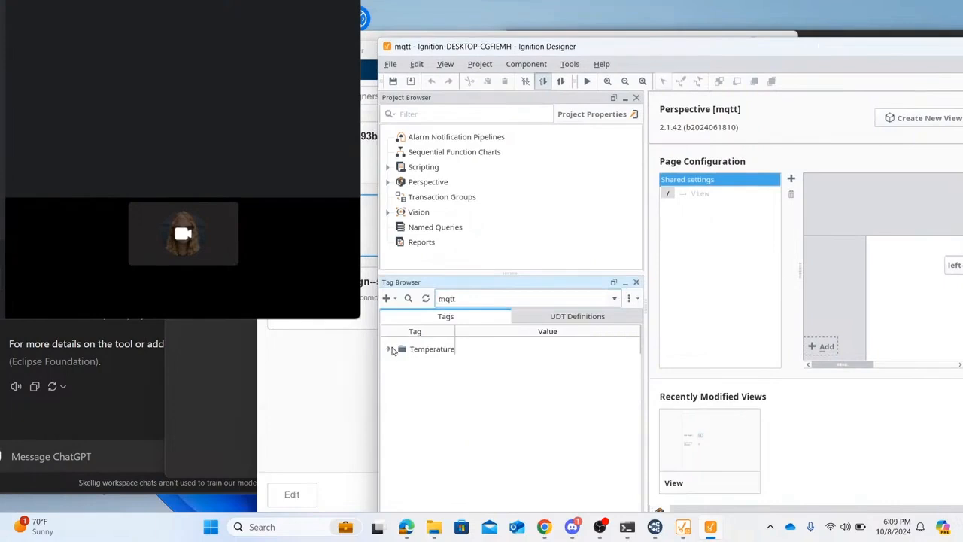
{"action": "left_click", "coordinate": [654, 527]}
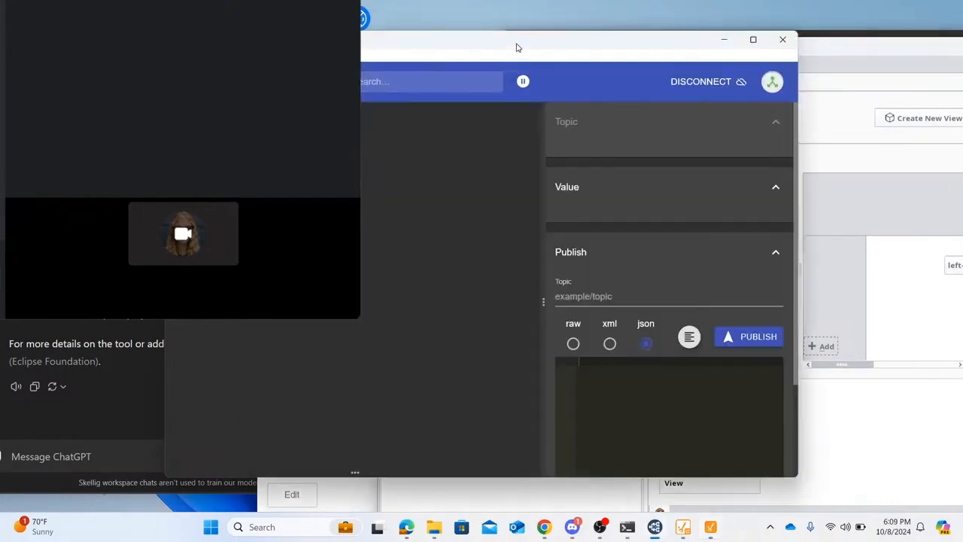
{"action": "left_click_drag", "start_coordinate": [517, 48], "coordinate": [362, 51]}
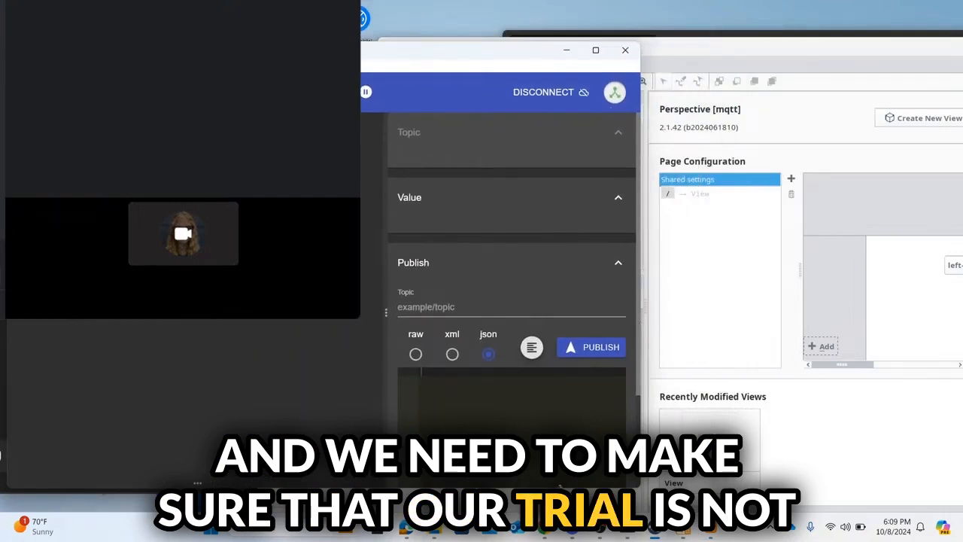
Step: Sign in to the Gateway web page, dismiss the password warning, and reset the expired trial
{"action": "mouse_move", "coordinate": [549, 536]}
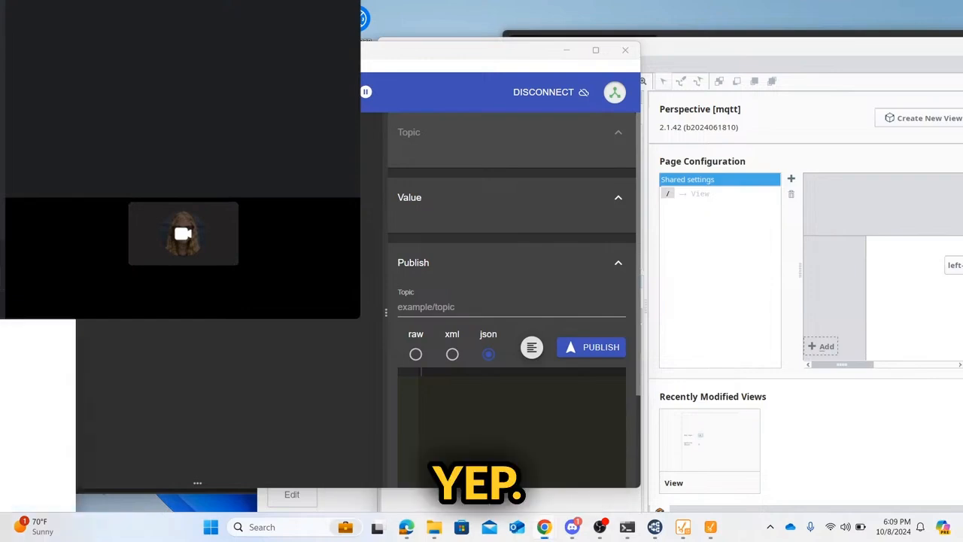
{"action": "left_click_drag", "start_coordinate": [2, 335], "coordinate": [411, 139]}
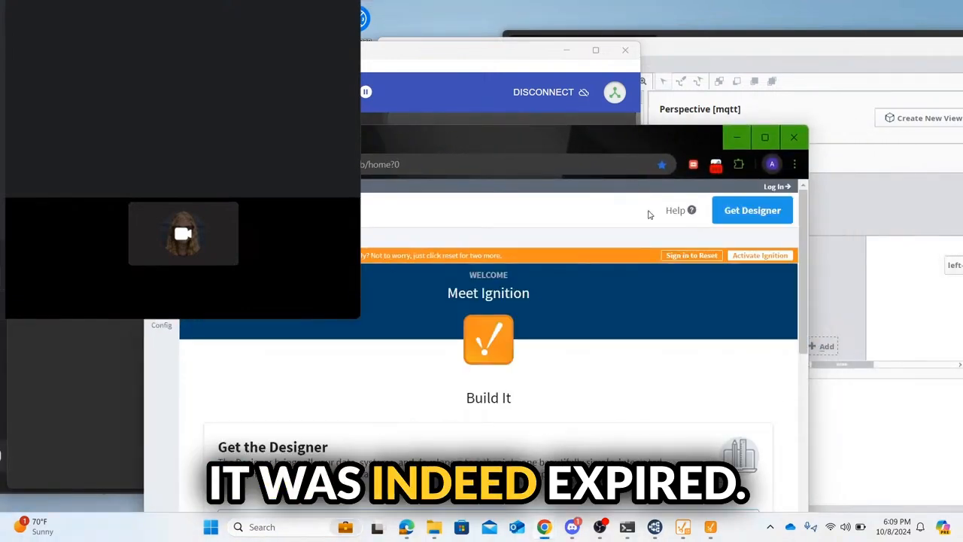
{"action": "left_click", "coordinate": [680, 256]}
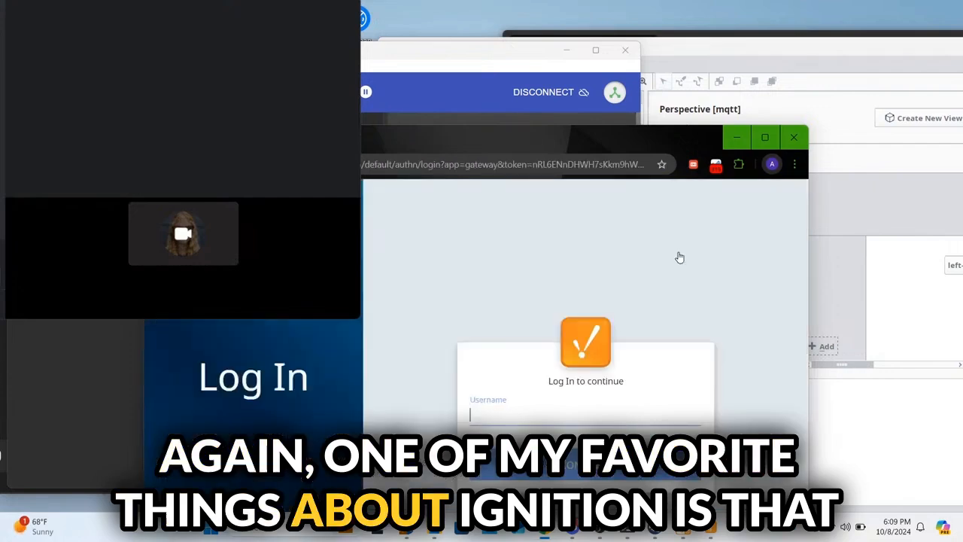
{"action": "type", "text": "admin"}
{"action": "key", "text": "Return"}
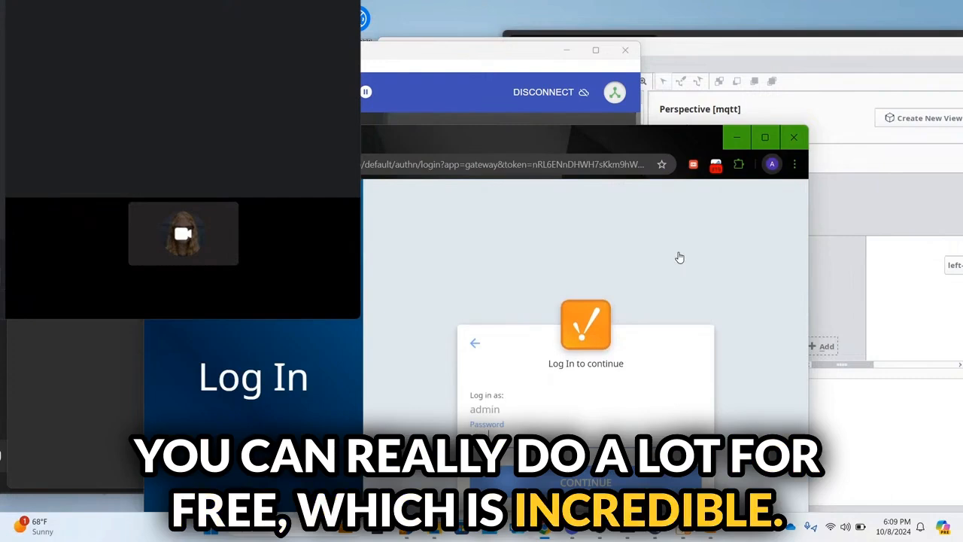
{"action": "key", "text": "Return"}
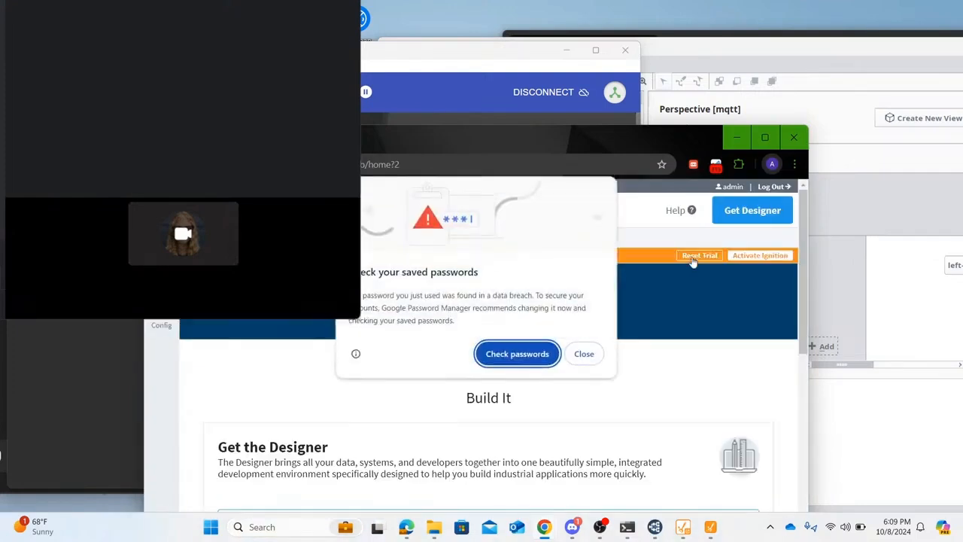
{"action": "left_click", "coordinate": [585, 353]}
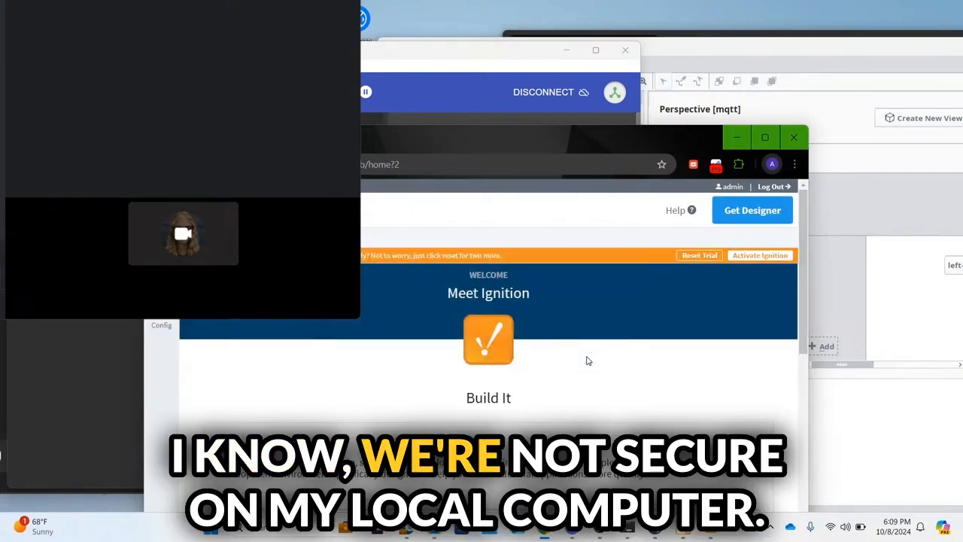
{"action": "left_click", "coordinate": [697, 256]}
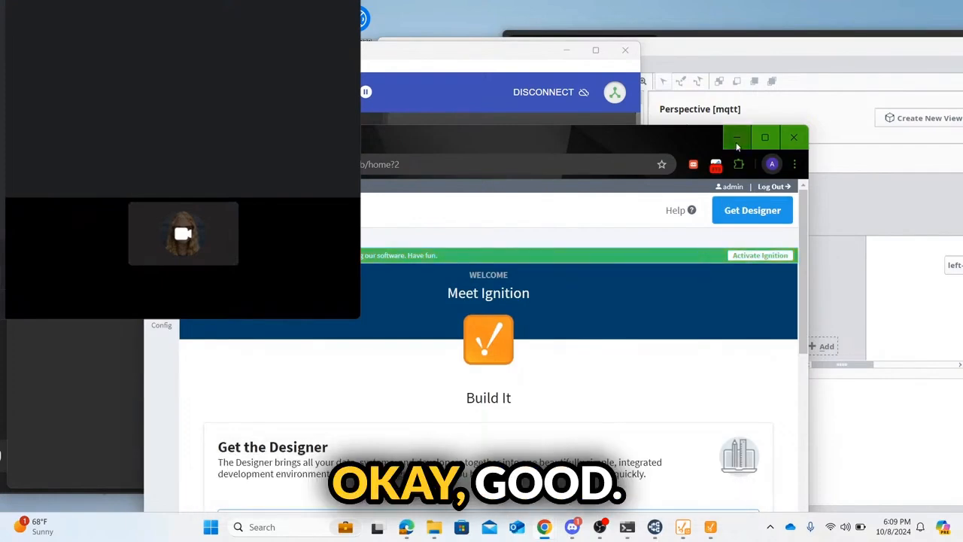
{"action": "left_click", "coordinate": [737, 138]}
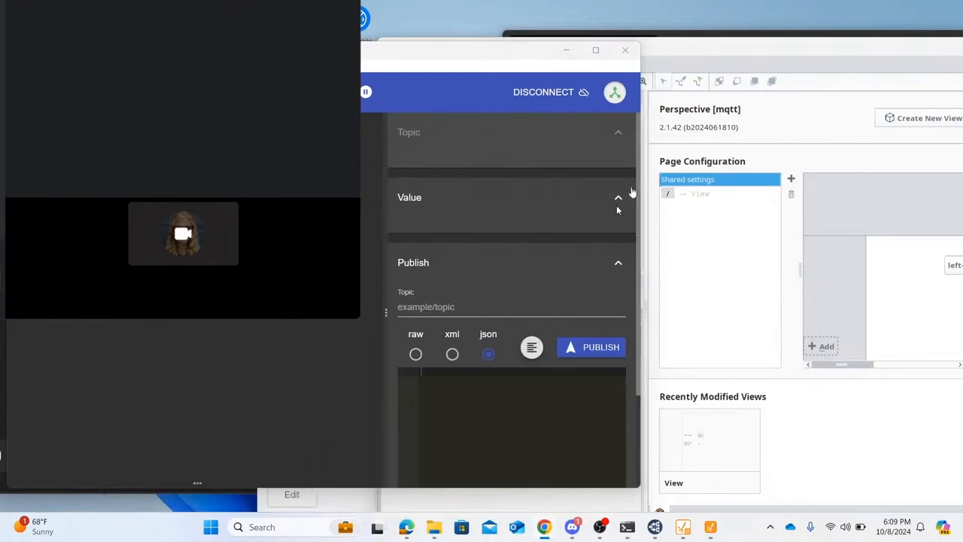
Step: Change the Temperature Setpoint tag value from 78 to 79 and enable read/write mode
{"action": "left_click", "coordinate": [783, 51]}
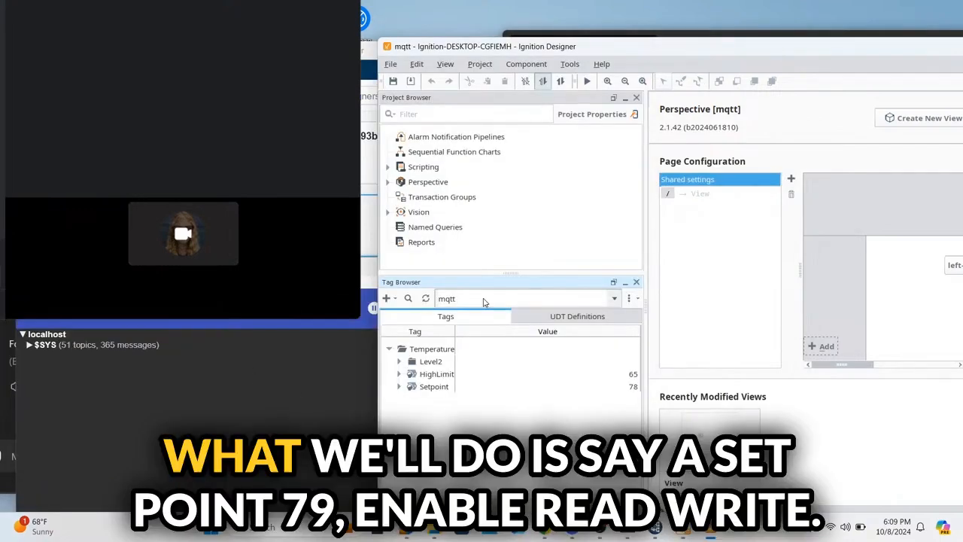
{"action": "left_click", "coordinate": [484, 302]}
{"action": "left_click", "coordinate": [484, 302]}
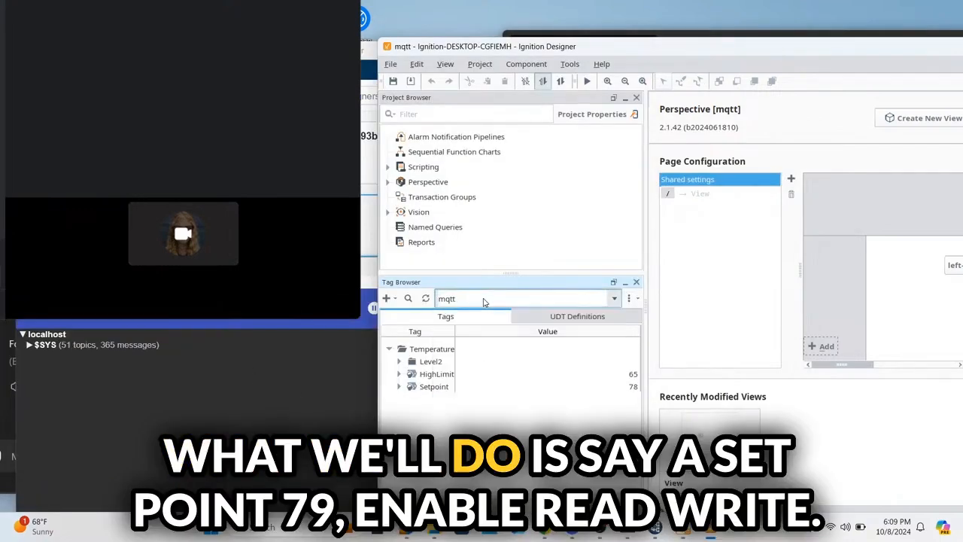
{"action": "double_click", "coordinate": [632, 388]}
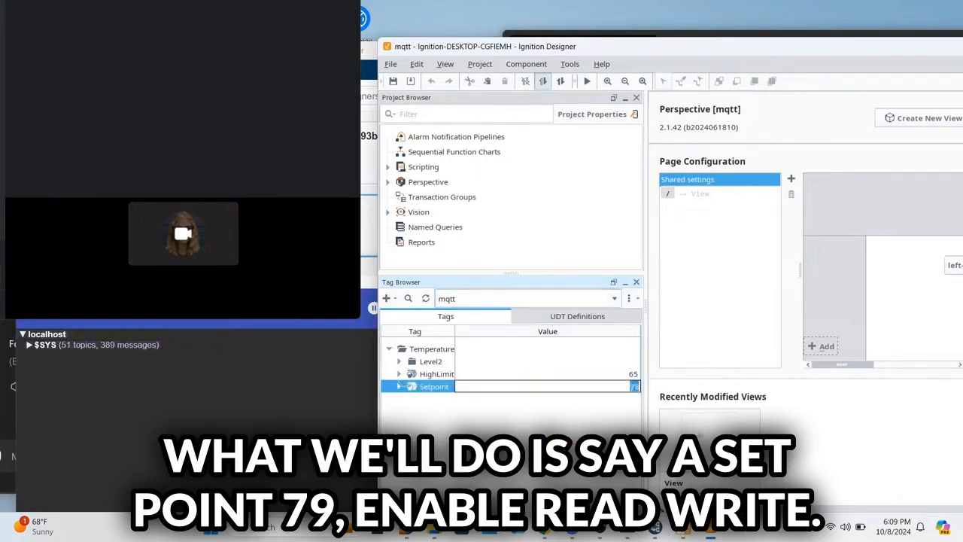
{"action": "type", "text": "79"}
{"action": "key", "text": "Return"}
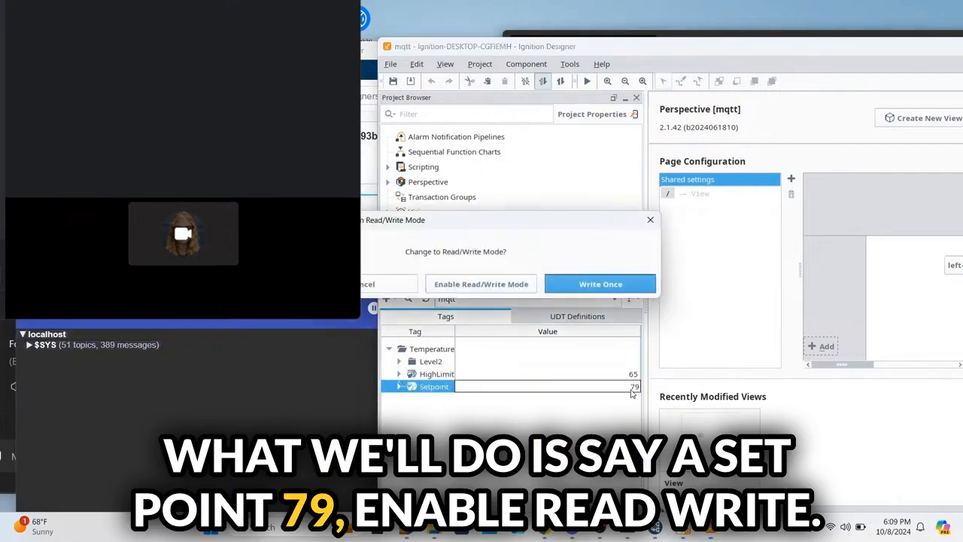
{"action": "left_click", "coordinate": [518, 284]}
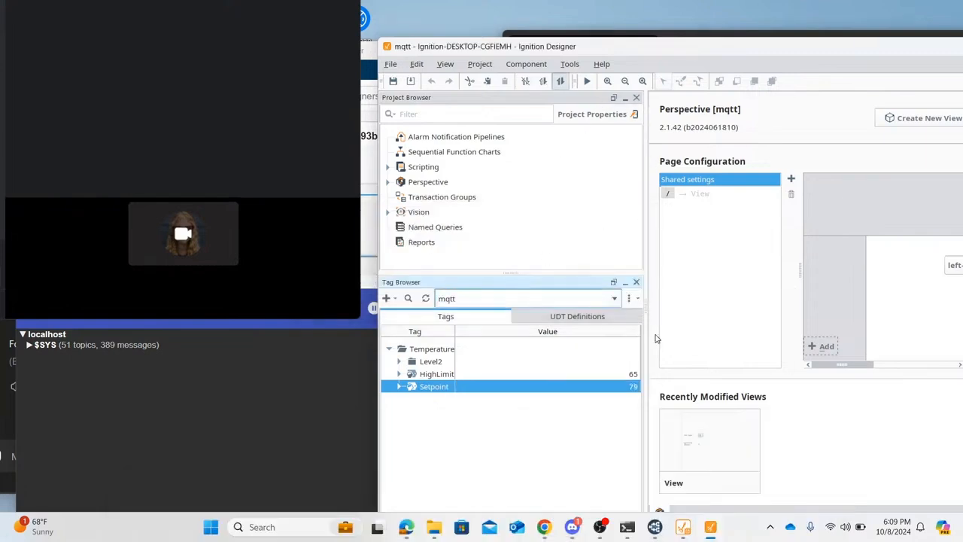
Step: Open MQTT Transmission Servers, showing Chariot SCADA at tcp://localhost:1883 with 0 of 0 connected
{"action": "mouse_move", "coordinate": [544, 529]}
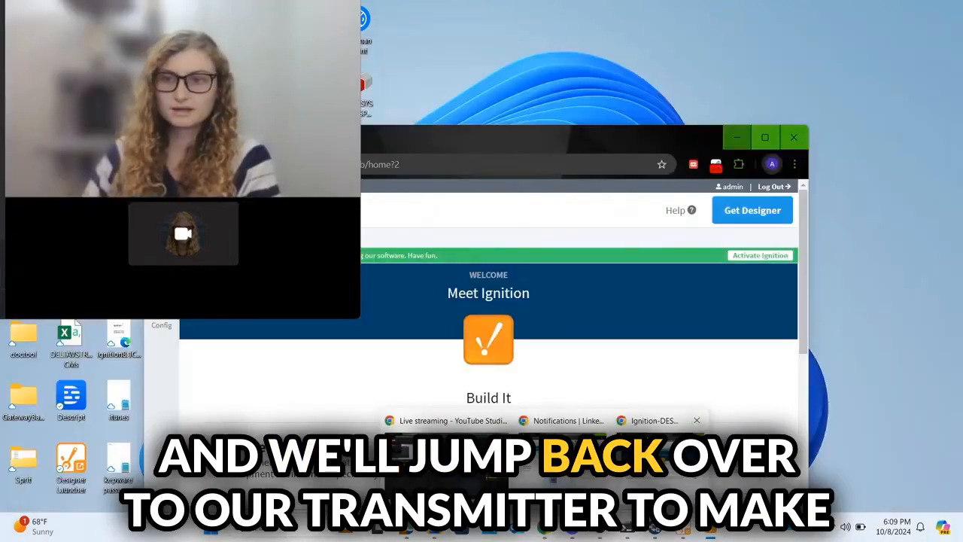
{"action": "left_click", "coordinate": [697, 463]}
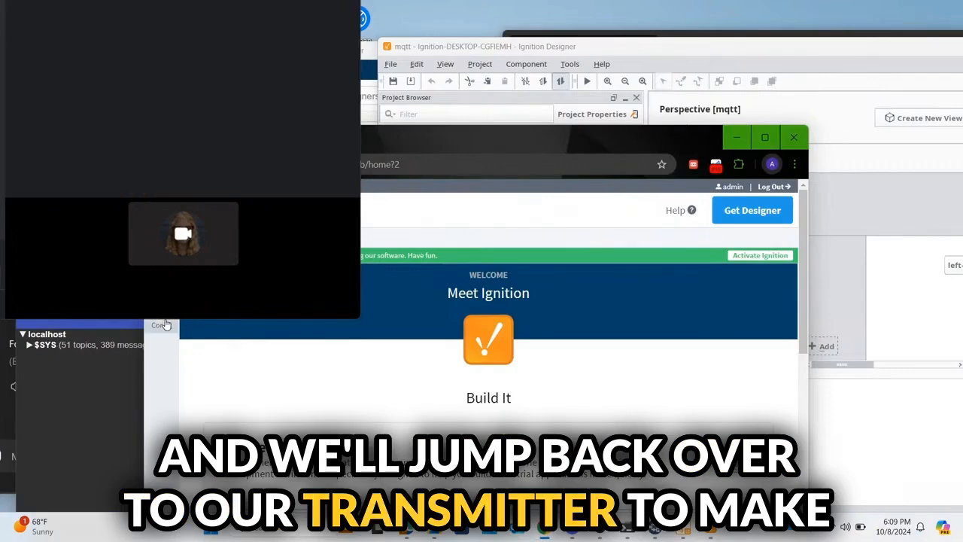
{"action": "left_click", "coordinate": [164, 325]}
{"action": "scroll", "coordinate": [248, 436], "scroll_direction": "down", "scroll_amount": 5}
{"action": "scroll", "coordinate": [248, 440], "scroll_direction": "down", "scroll_amount": 8}
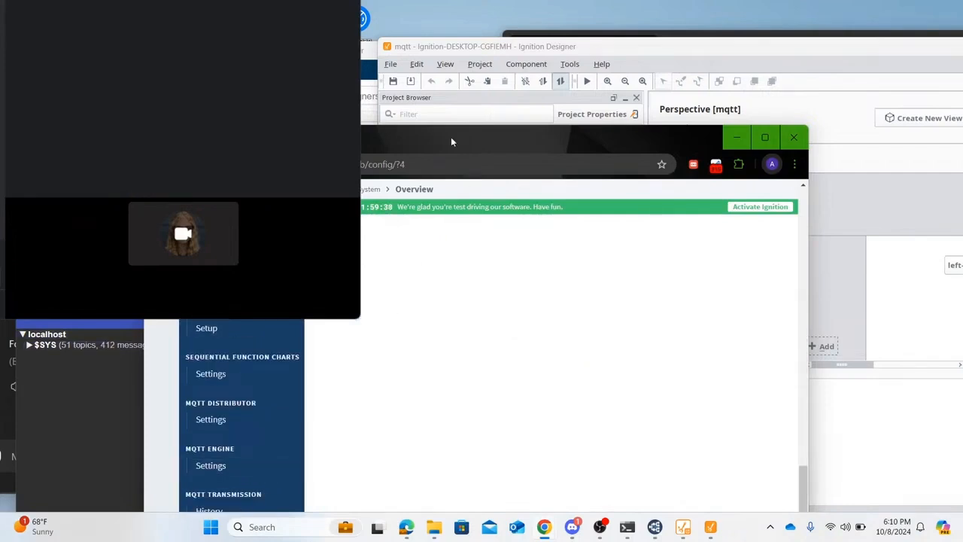
{"action": "left_click_drag", "start_coordinate": [452, 141], "coordinate": [551, 67]}
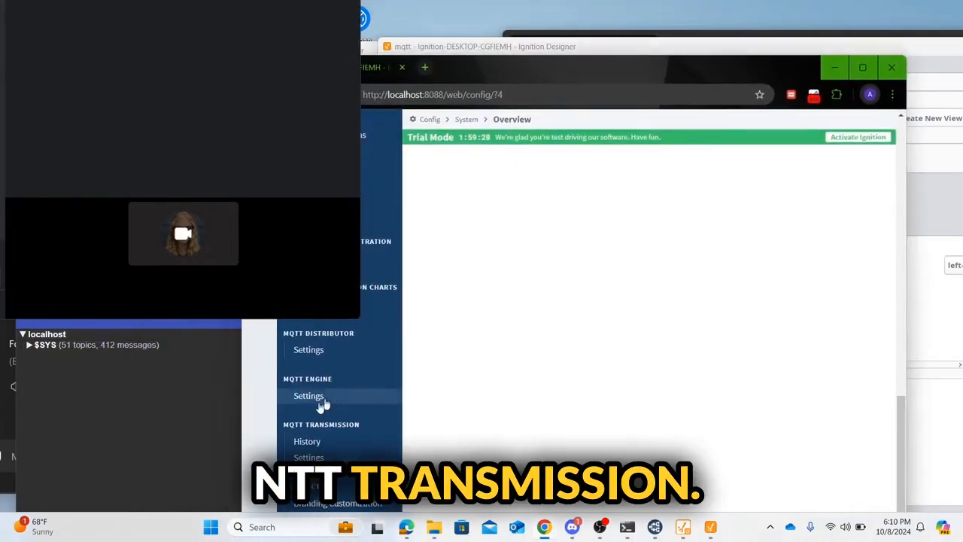
{"action": "left_click", "coordinate": [309, 457]}
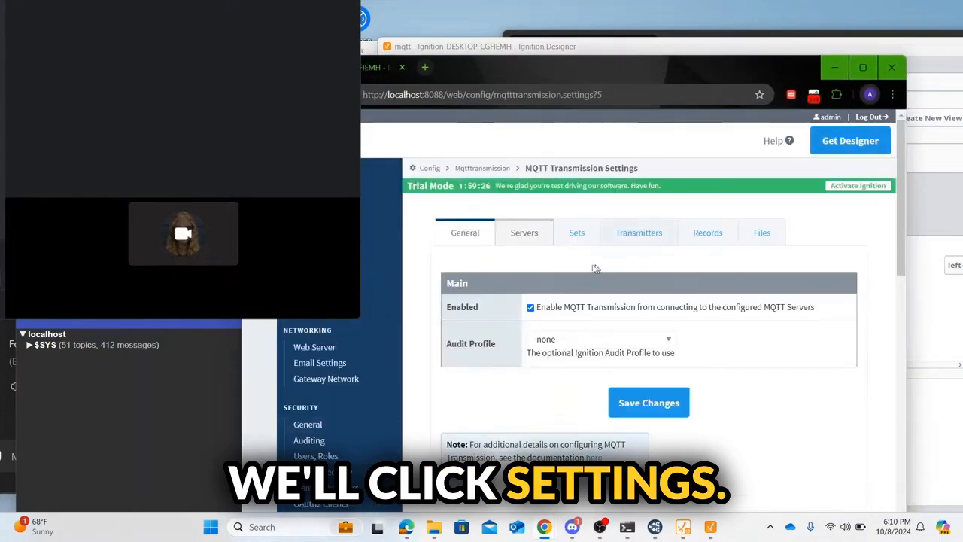
{"action": "left_click", "coordinate": [576, 249]}
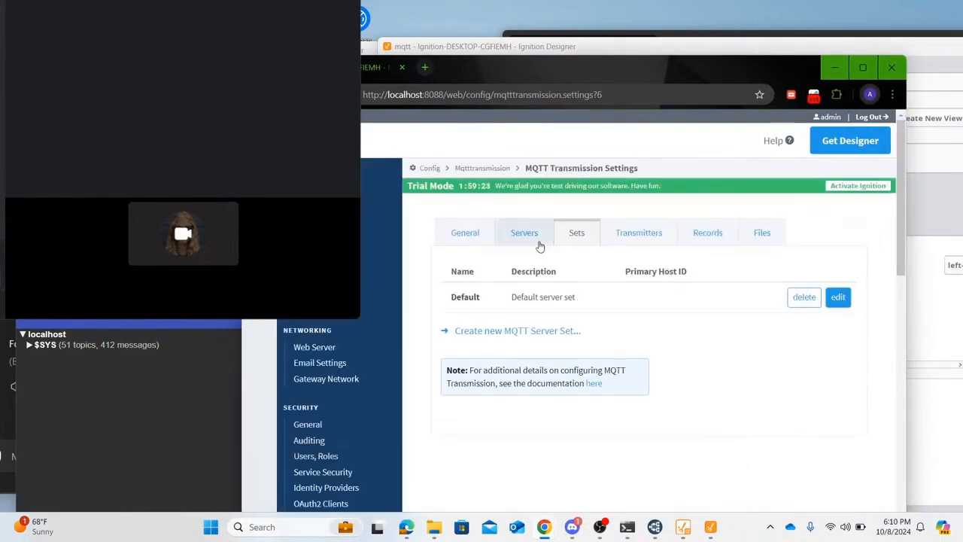
{"action": "left_click", "coordinate": [538, 244]}
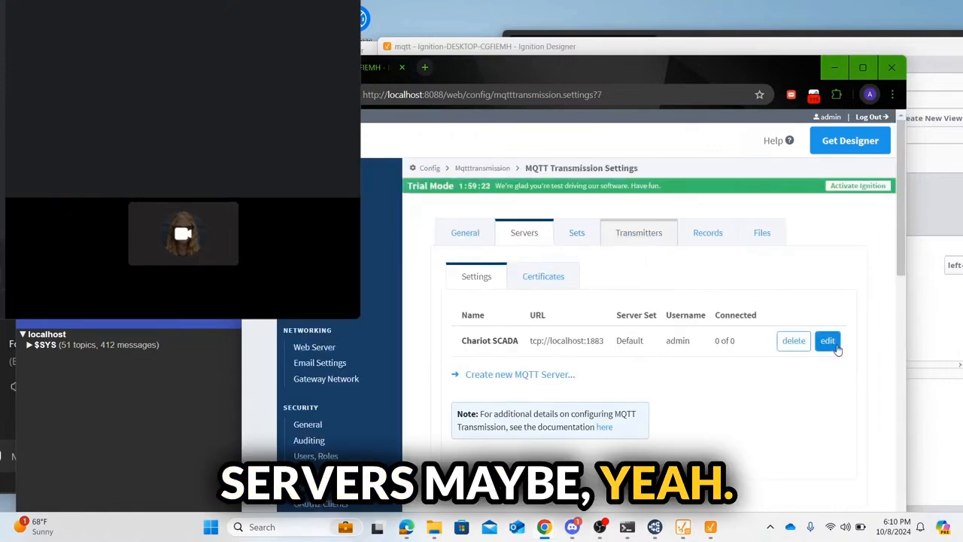
Step: Compare MQTT Explorer's $SYS topic tree with the MQTT Transmission settings page
{"action": "left_click", "coordinate": [139, 390]}
{"action": "left_click", "coordinate": [46, 345]}
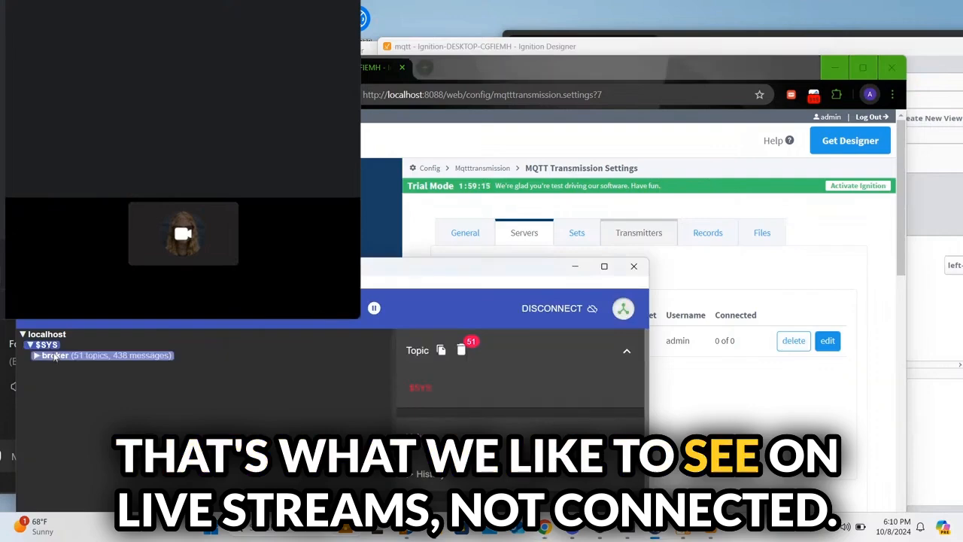
{"action": "left_click", "coordinate": [49, 346]}
{"action": "left_click", "coordinate": [759, 403]}
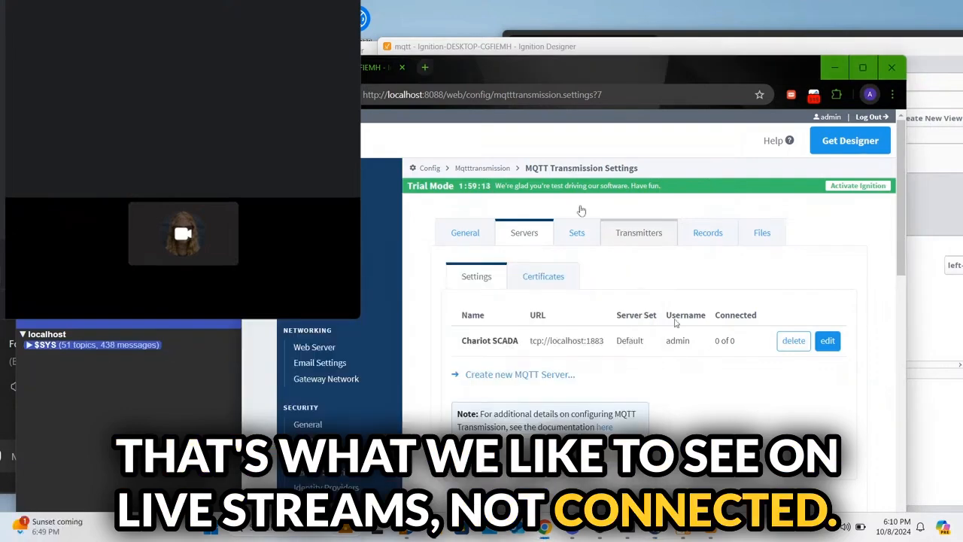
{"action": "left_click", "coordinate": [655, 527]}
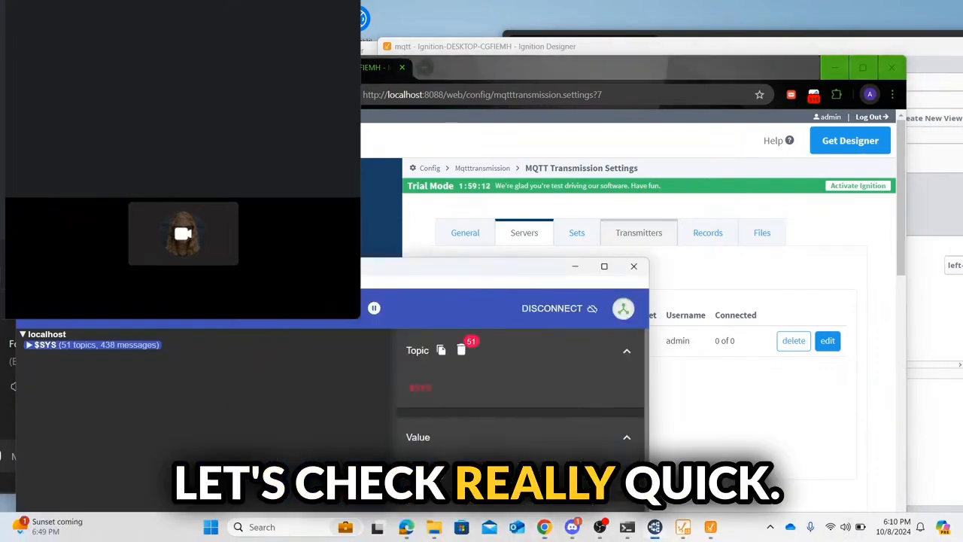
Step: Disconnect MQTT Explorer and reconnect it to the localhost broker on port 1883
{"action": "left_click", "coordinate": [559, 309]}
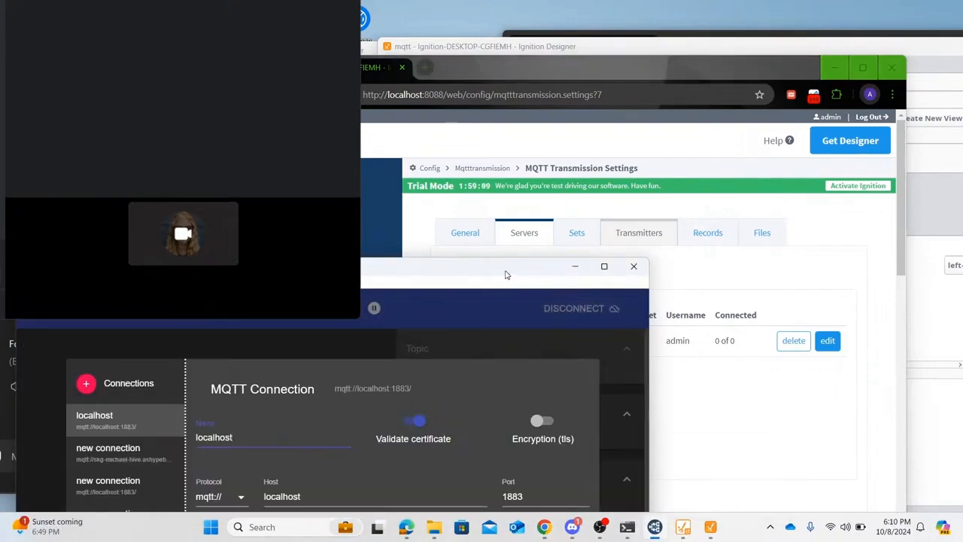
{"action": "left_click_drag", "start_coordinate": [505, 271], "coordinate": [549, 115]}
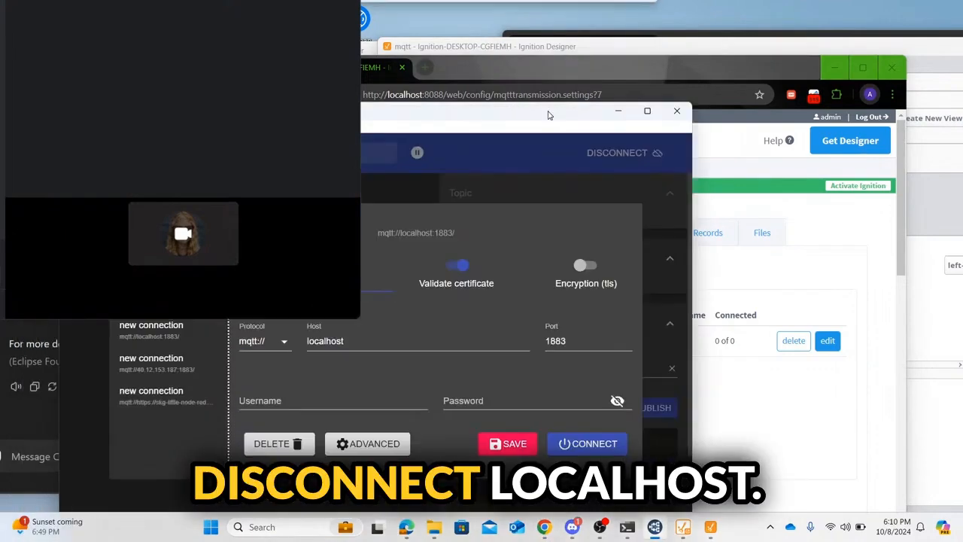
{"action": "left_click", "coordinate": [595, 444]}
{"action": "left_click_drag", "start_coordinate": [522, 121], "coordinate": [472, 218]}
Step: Maximize and restore the MQTT Explorer window, then bring the gateway settings page forward
{"action": "double_click", "coordinate": [472, 218]}
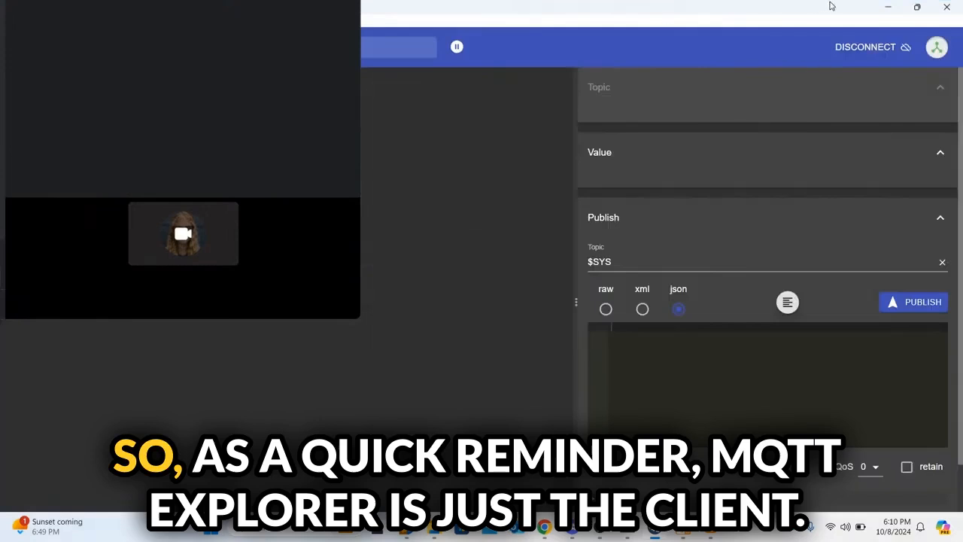
{"action": "left_click_drag", "start_coordinate": [828, 11], "coordinate": [487, 275]}
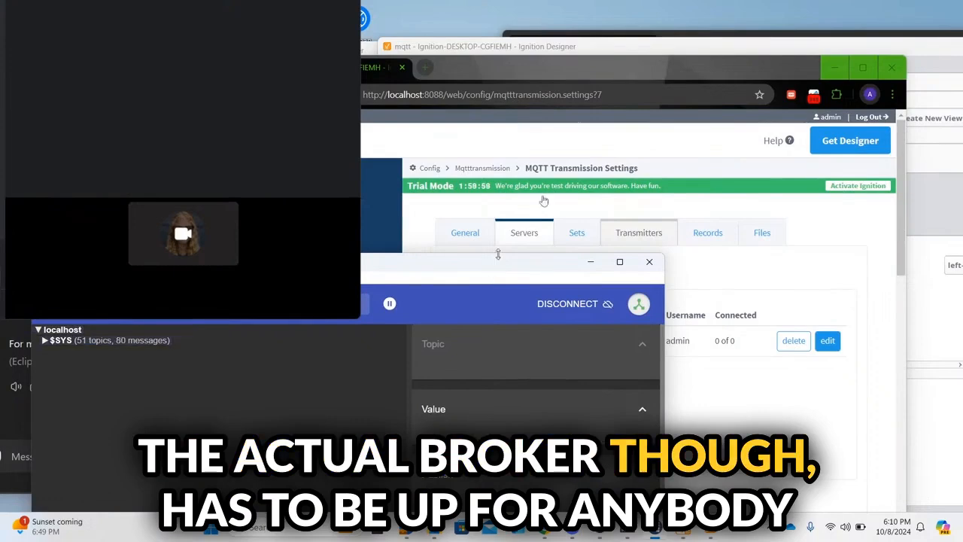
{"action": "left_click", "coordinate": [605, 66]}
{"action": "left_click_drag", "start_coordinate": [605, 67], "coordinate": [642, 58]}
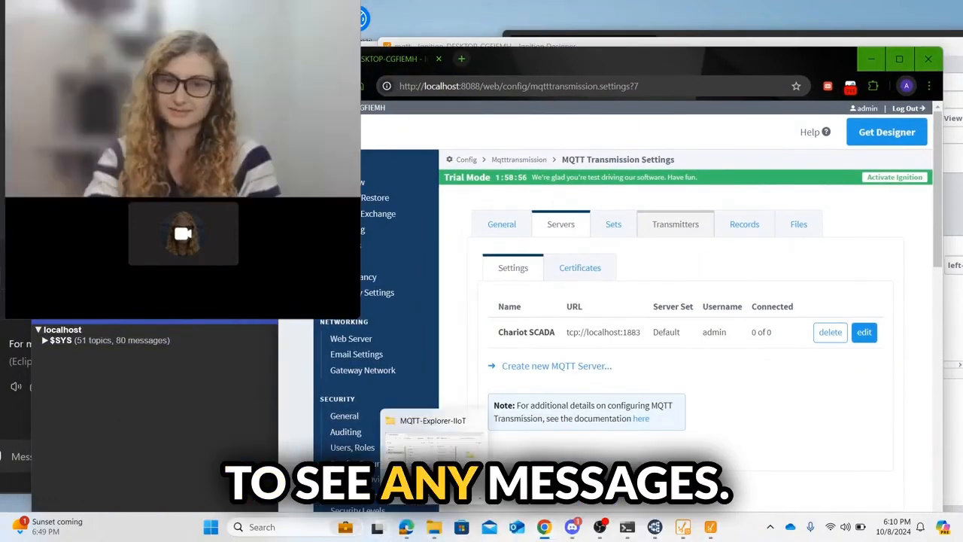
Step: Launch the Windows Services app through a 'services' search
{"action": "left_click", "coordinate": [248, 526]}
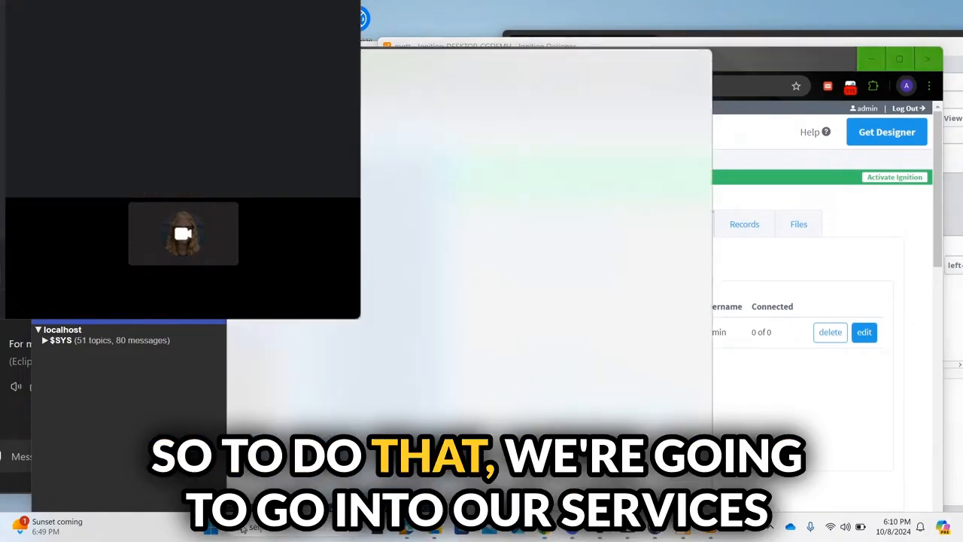
{"action": "type", "text": "services"}
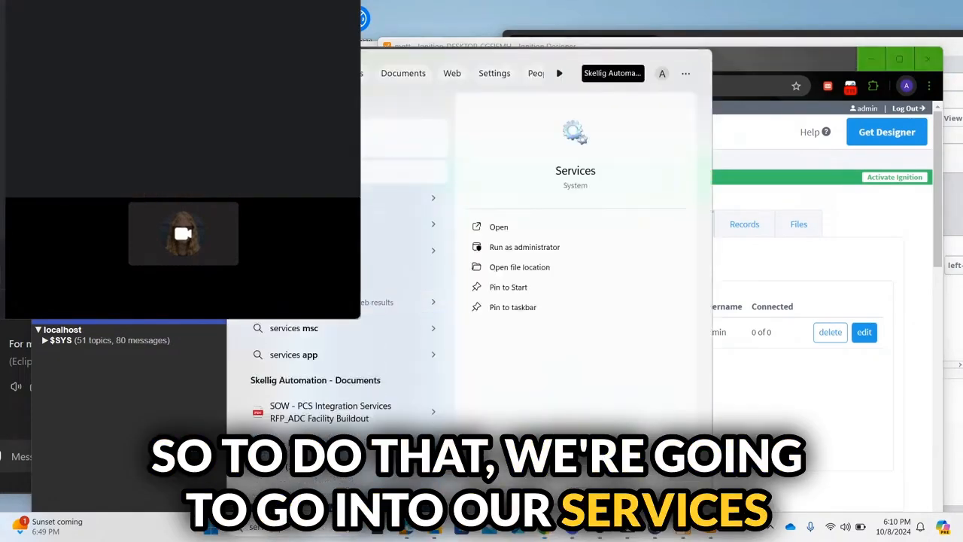
{"action": "left_click", "coordinate": [324, 139]}
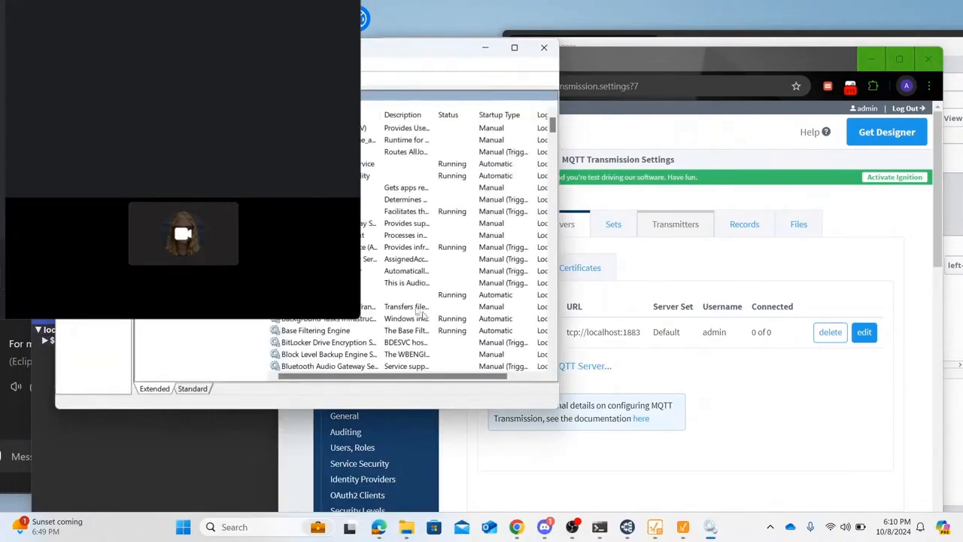
Step: Restart the Mosquitto Broker service, then minimize the Services window
{"action": "scroll", "coordinate": [418, 313], "scroll_direction": "down", "scroll_amount": 5}
{"action": "left_click_drag", "start_coordinate": [313, 57], "coordinate": [542, 82]}
{"action": "scroll", "coordinate": [582, 246], "scroll_direction": "down", "scroll_amount": 20}
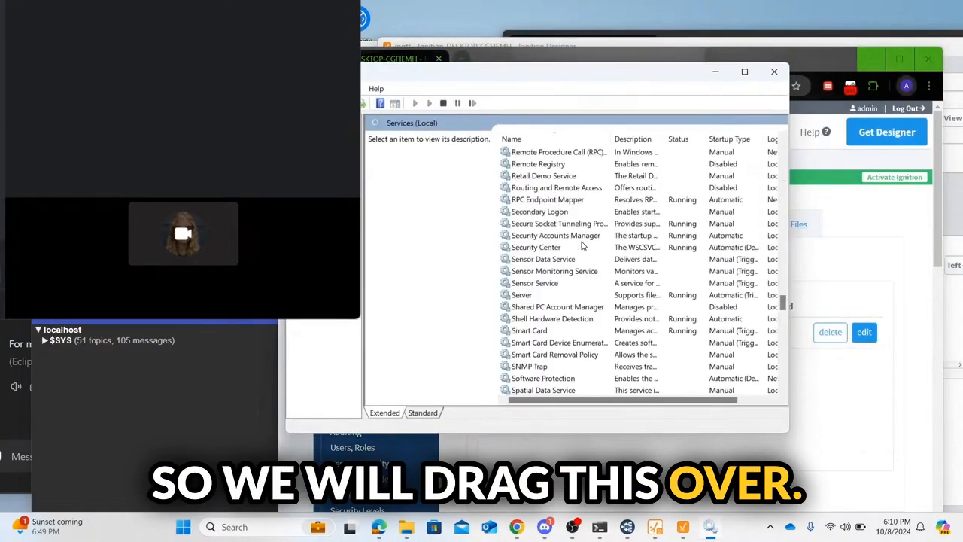
{"action": "scroll", "coordinate": [582, 245], "scroll_direction": "up", "scroll_amount": 20}
{"action": "scroll", "coordinate": [582, 245], "scroll_direction": "up", "scroll_amount": 13}
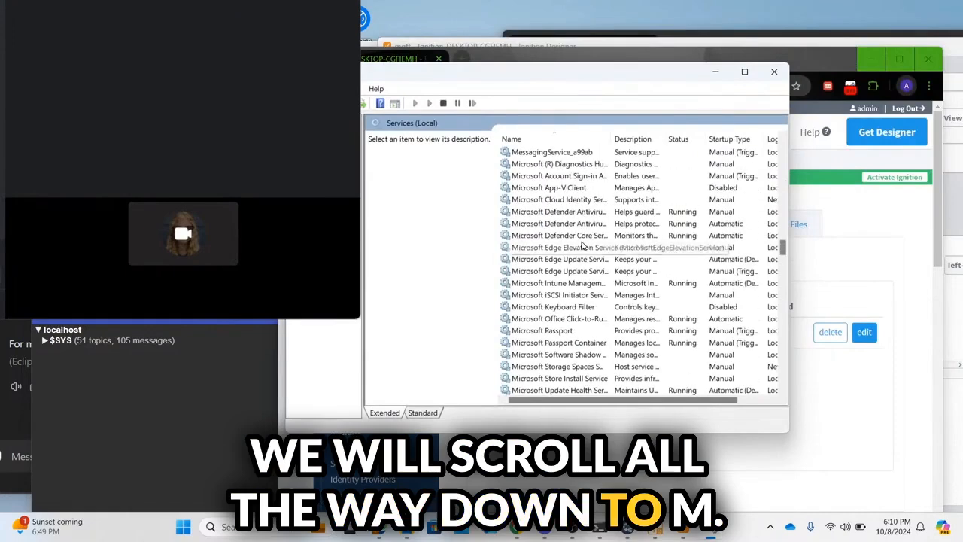
{"action": "scroll", "coordinate": [582, 245], "scroll_direction": "down", "scroll_amount": 10}
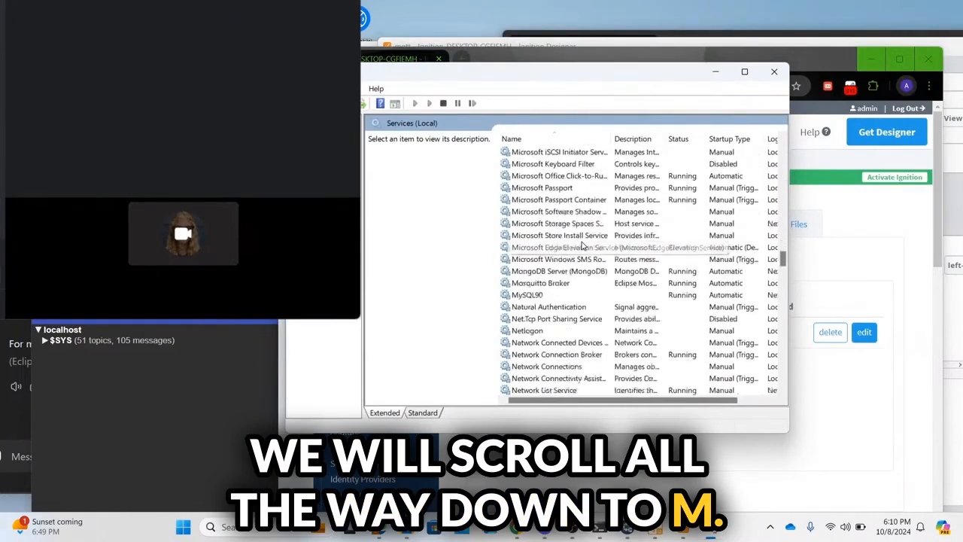
{"action": "right_click", "coordinate": [559, 247]}
{"action": "left_click", "coordinate": [570, 309]}
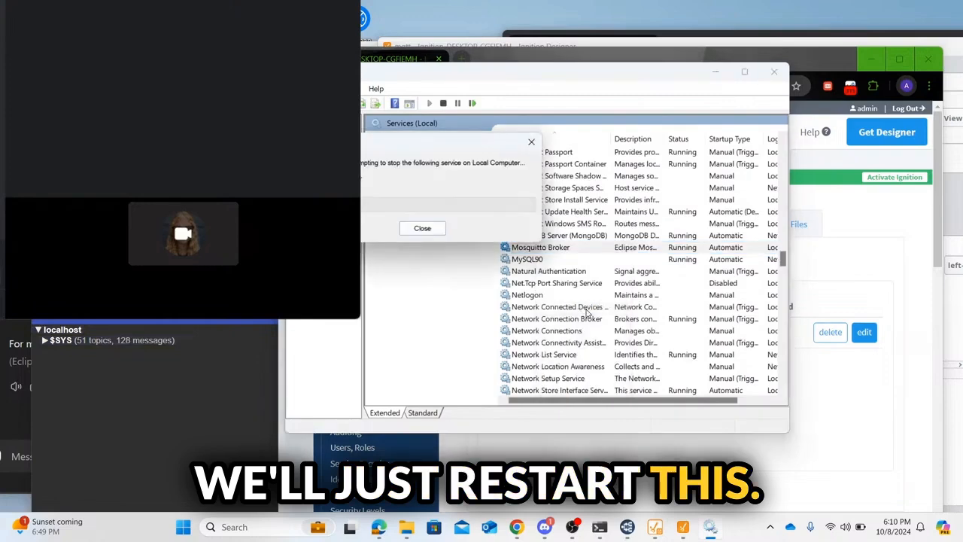
{"action": "left_click", "coordinate": [716, 73]}
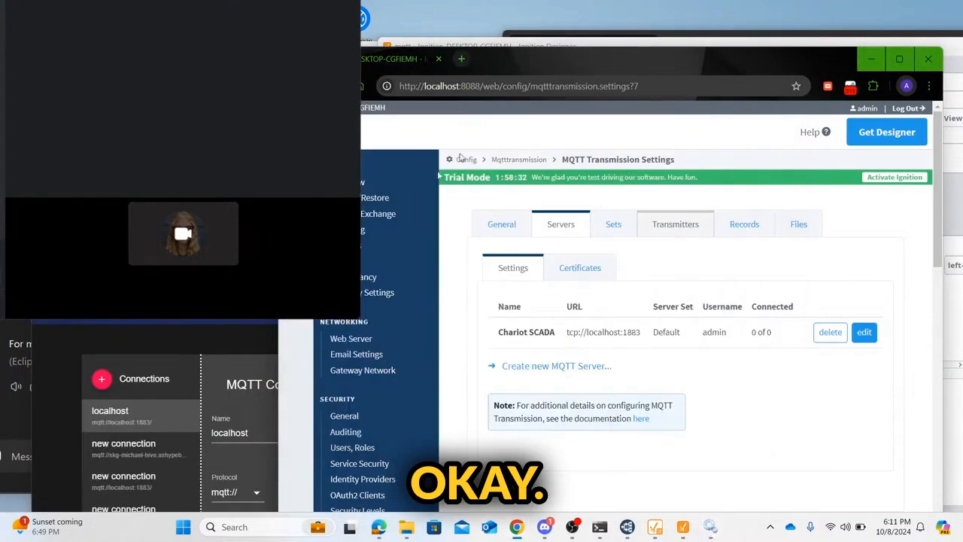
Step: Confirm the Chariot SCADA server at tcp://localhost:1883 shows Connected, then reconnect MQTT Explorer to localhost
{"action": "left_click", "coordinate": [611, 225]}
{"action": "scroll", "coordinate": [404, 383], "scroll_direction": "down", "scroll_amount": 5}
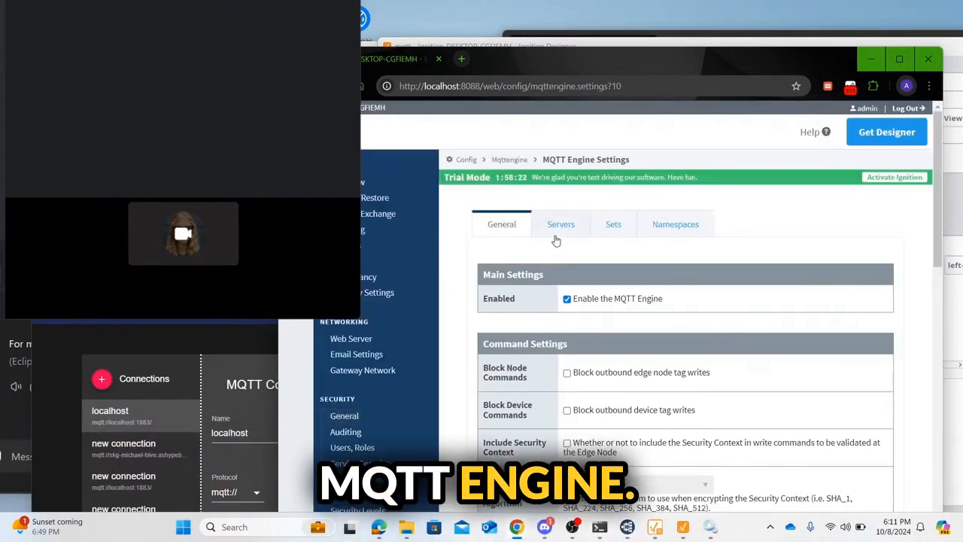
{"action": "left_click", "coordinate": [557, 240]}
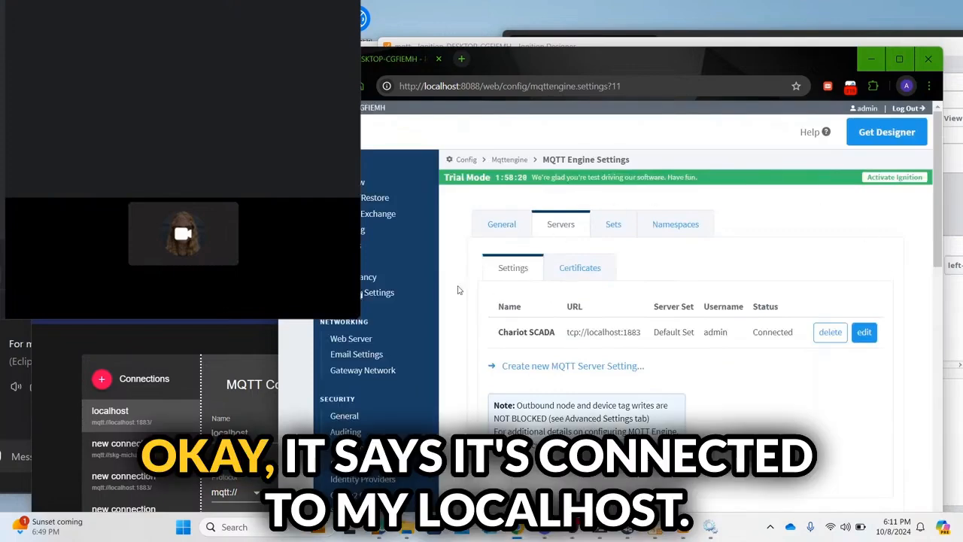
{"action": "left_click_drag", "start_coordinate": [208, 264], "coordinate": [368, 97]}
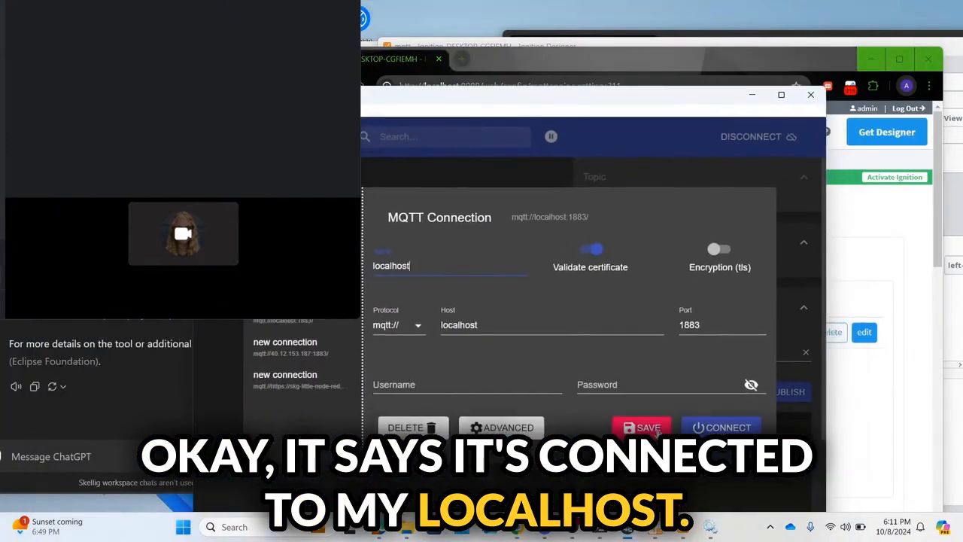
{"action": "left_click", "coordinate": [709, 431]}
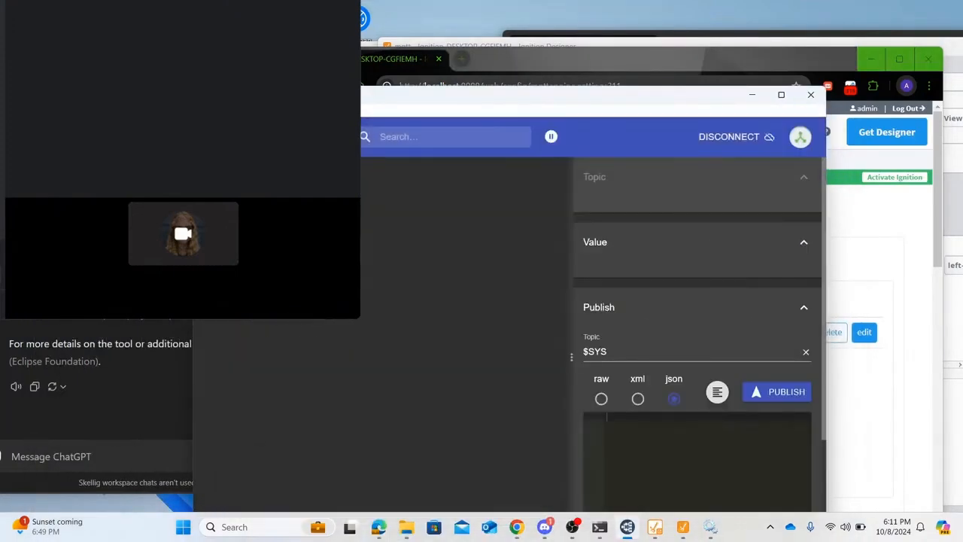
Step: Open Perspective > Views > View from the Designer's Project Browser
{"action": "left_click_drag", "start_coordinate": [517, 100], "coordinate": [372, 229]}
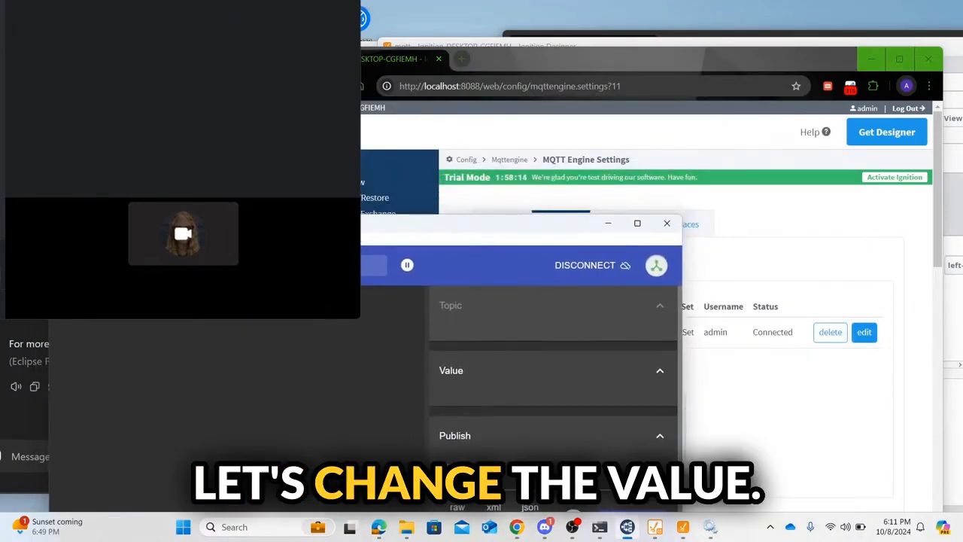
{"action": "left_click", "coordinate": [500, 45]}
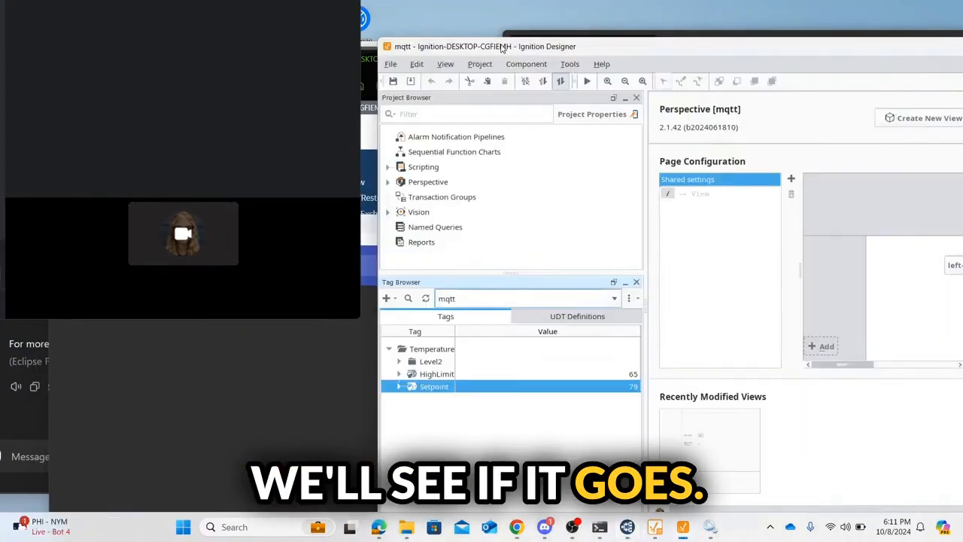
{"action": "left_click", "coordinate": [388, 182]}
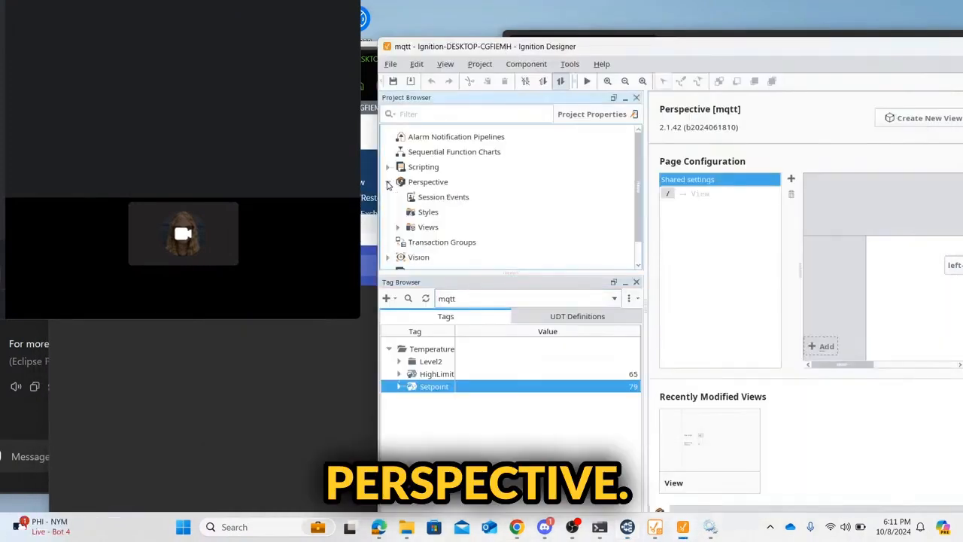
{"action": "left_click", "coordinate": [399, 228]}
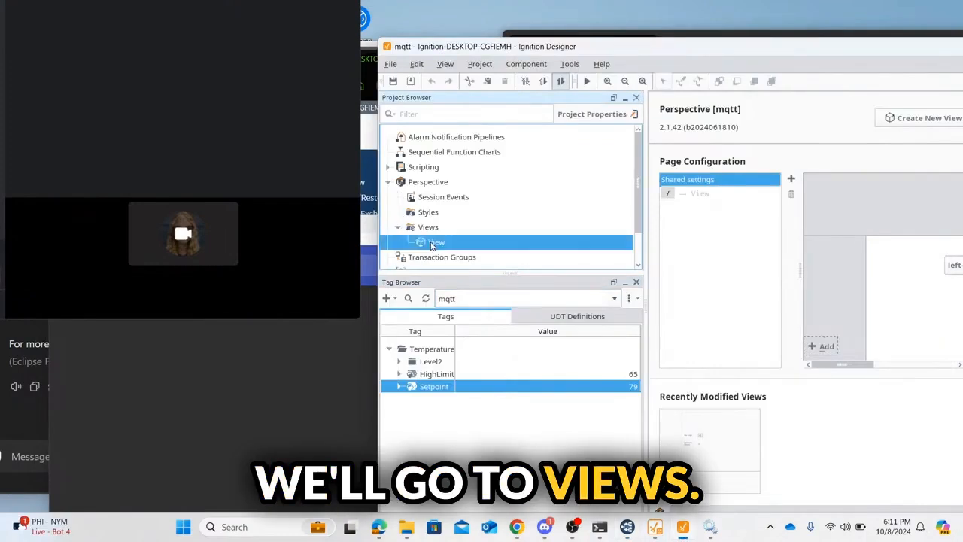
{"action": "double_click", "coordinate": [432, 243]}
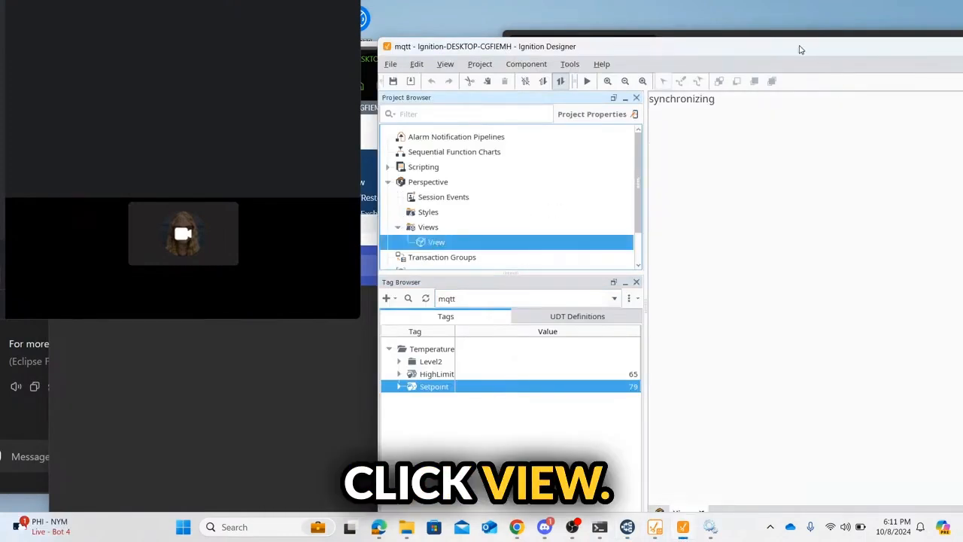
{"action": "left_click_drag", "start_coordinate": [801, 49], "coordinate": [709, 55]}
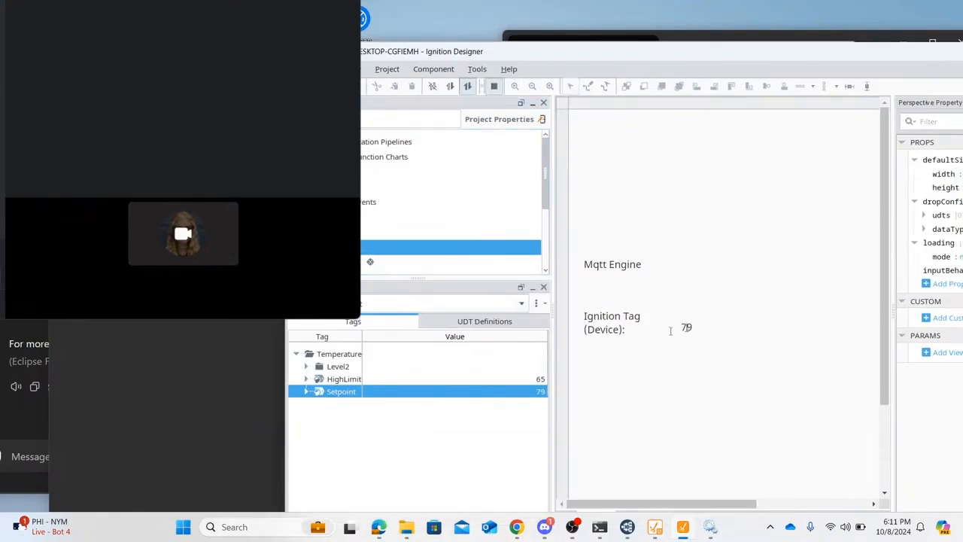
Step: Set the Setpoint tag value to 80, then check the $SYS topics in MQTT Explorer
{"action": "double_click", "coordinate": [529, 391]}
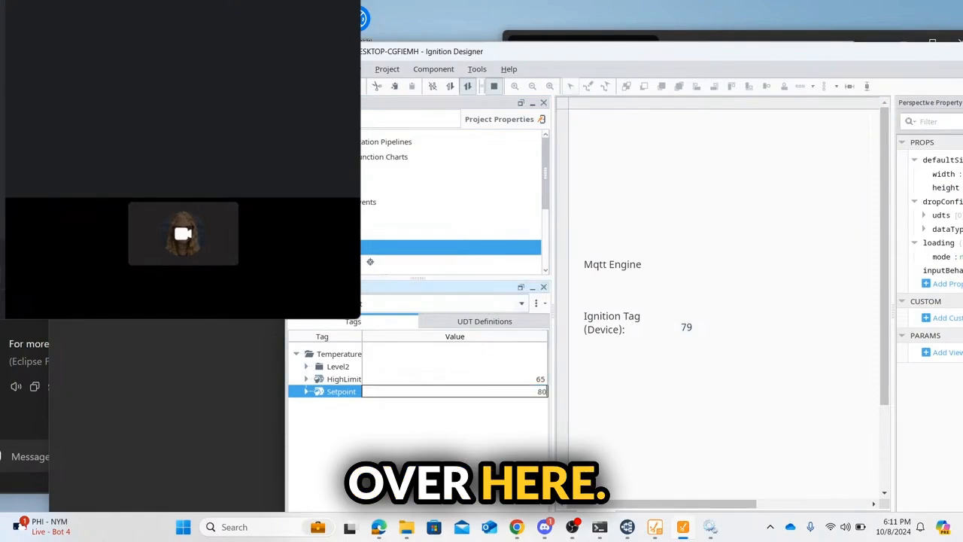
{"action": "key", "text": "Return"}
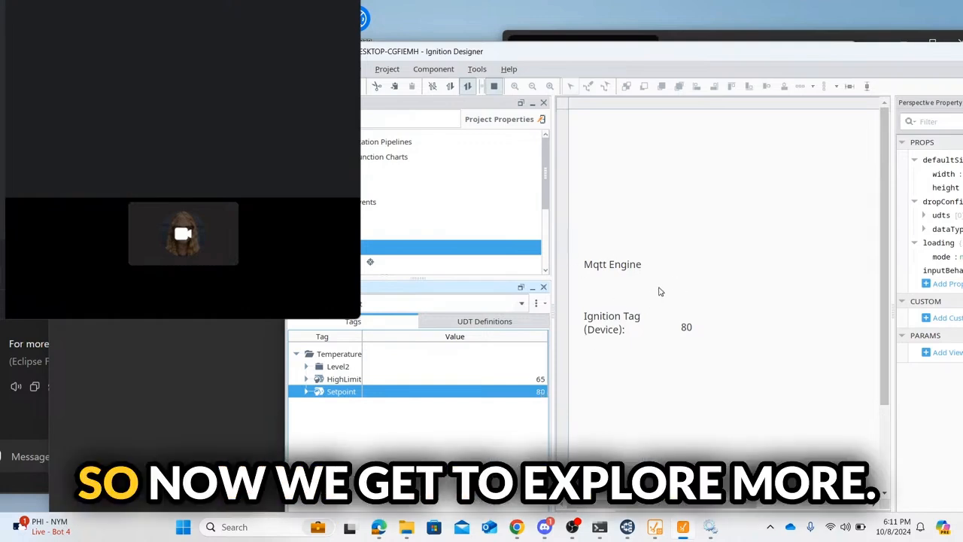
{"action": "left_click", "coordinate": [81, 304]}
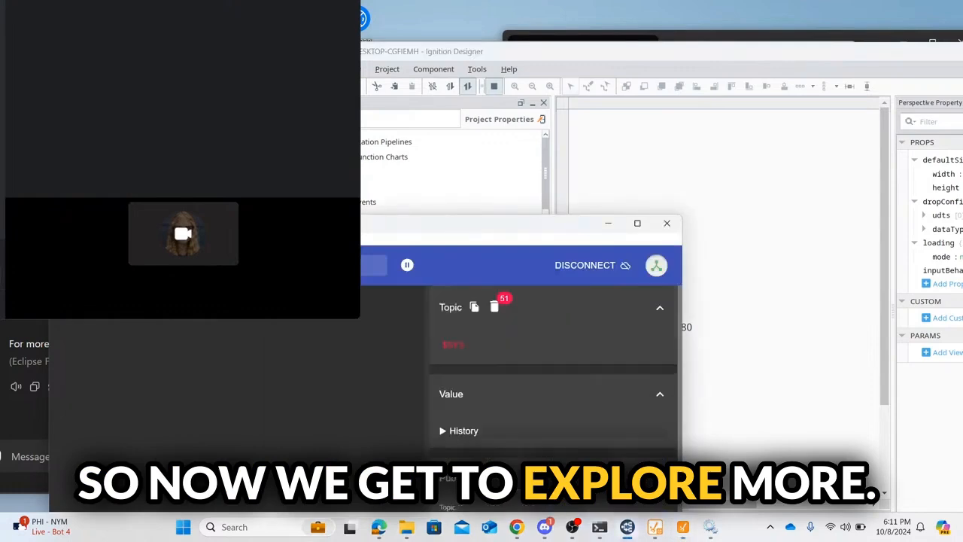
{"action": "left_click", "coordinate": [86, 316]}
{"action": "left_click", "coordinate": [86, 314]}
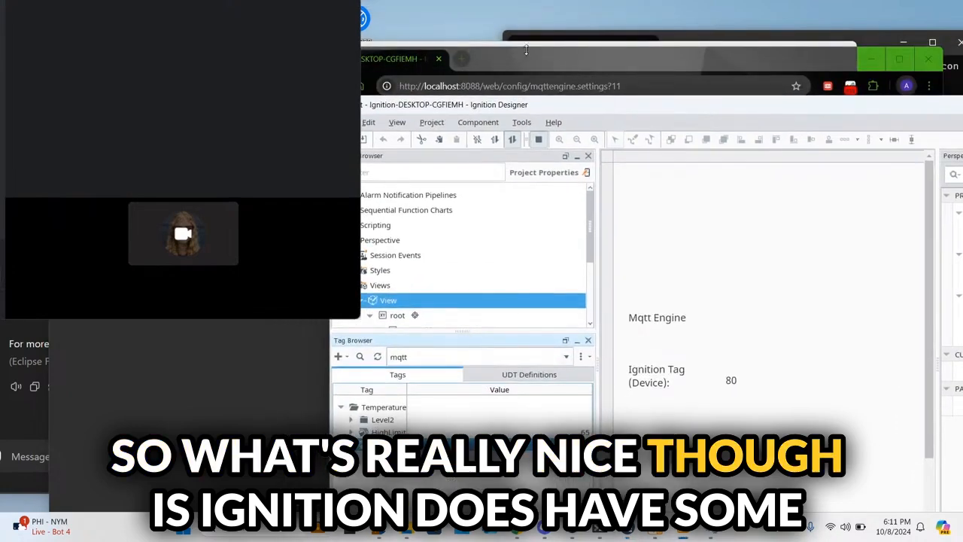
Step: Open the gateway's Config overview page, move the browser down, and bring MQTT Explorer forward
{"action": "left_click", "coordinate": [526, 50]}
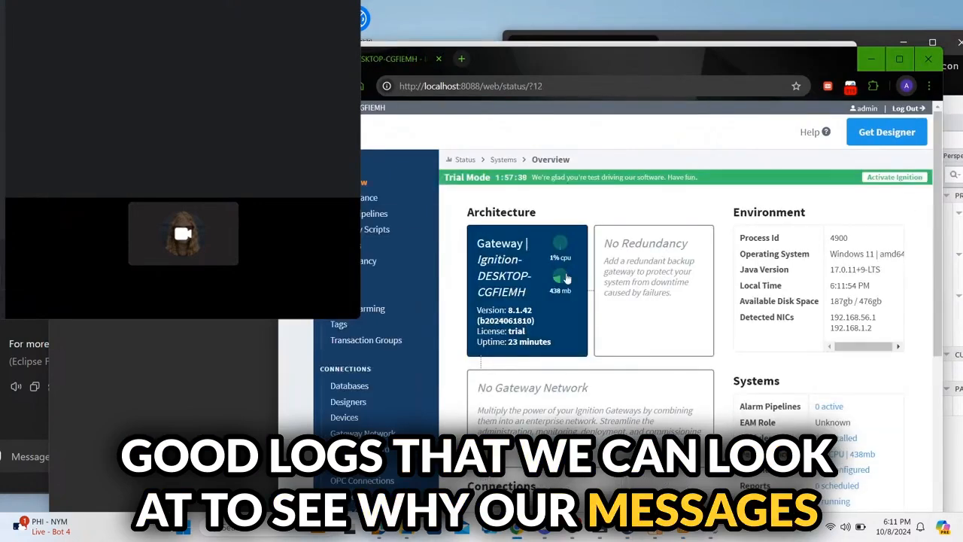
{"action": "scroll", "coordinate": [566, 278], "scroll_direction": "down", "scroll_amount": 5}
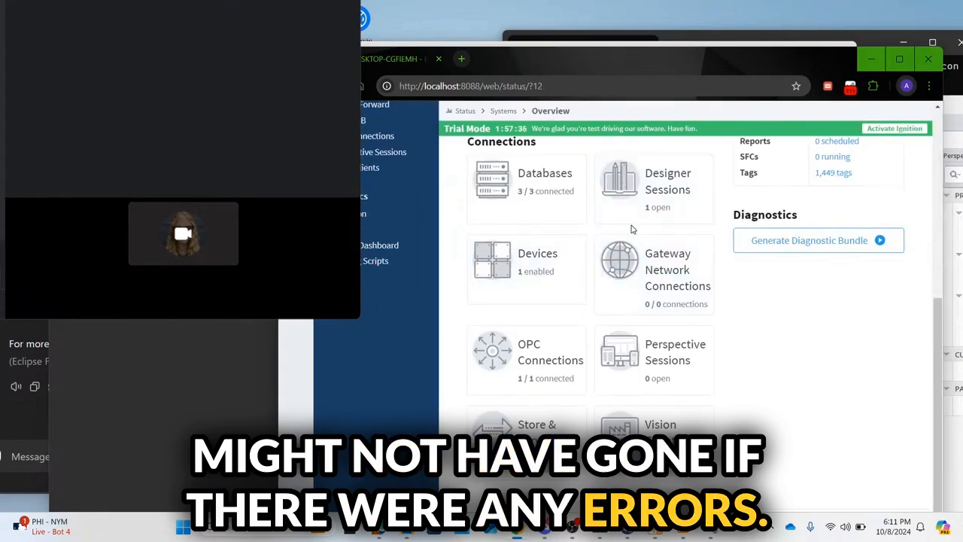
{"action": "scroll", "coordinate": [631, 228], "scroll_direction": "up", "scroll_amount": 5}
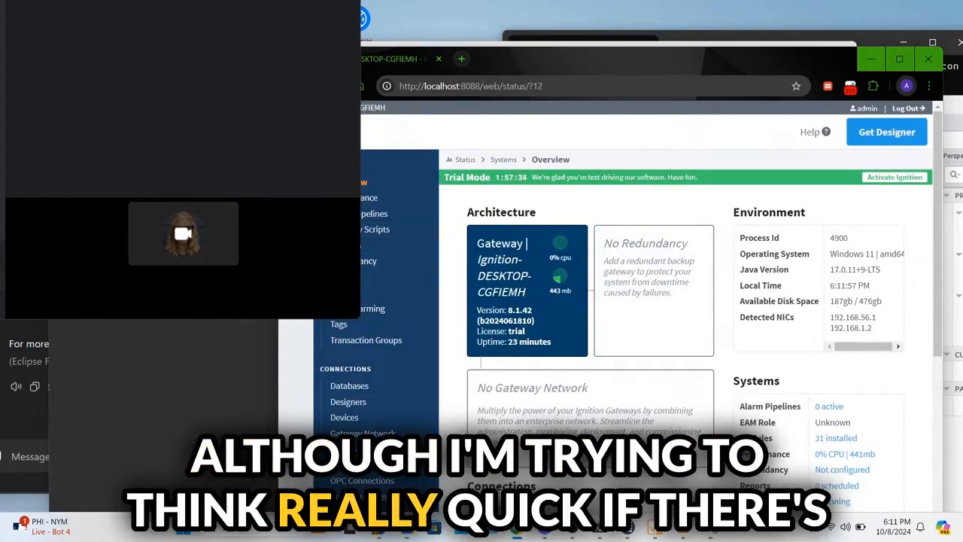
{"action": "left_click", "coordinate": [296, 238]}
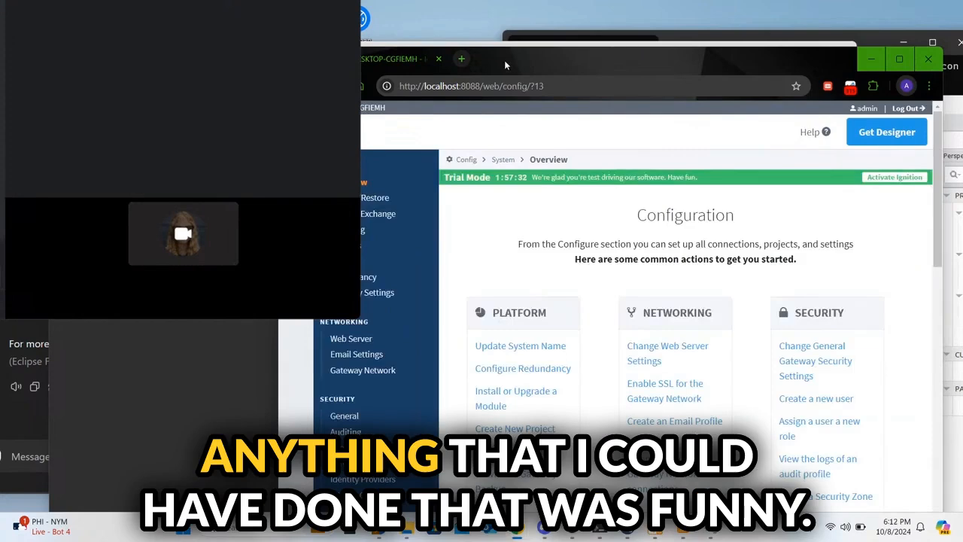
{"action": "left_click_drag", "start_coordinate": [505, 63], "coordinate": [569, 331]}
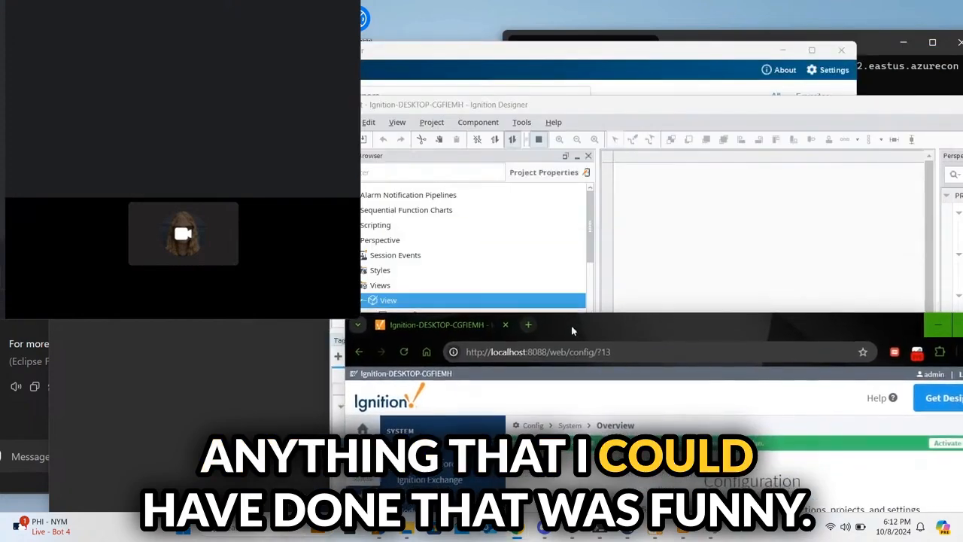
{"action": "left_click", "coordinate": [267, 398]}
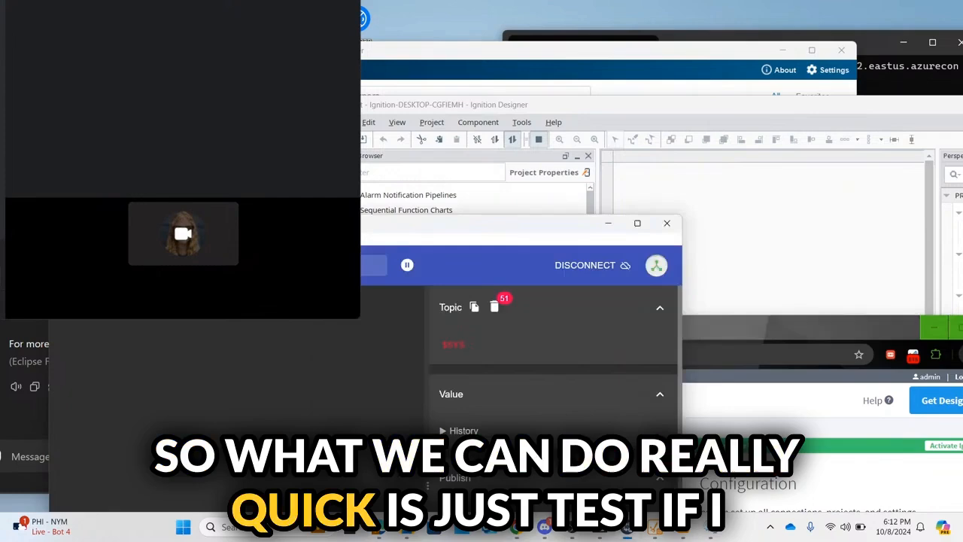
Step: Publish a raw 'Hello World!' payload to topic Test/Topic
{"action": "left_click_drag", "start_coordinate": [286, 226], "coordinate": [511, 35]}
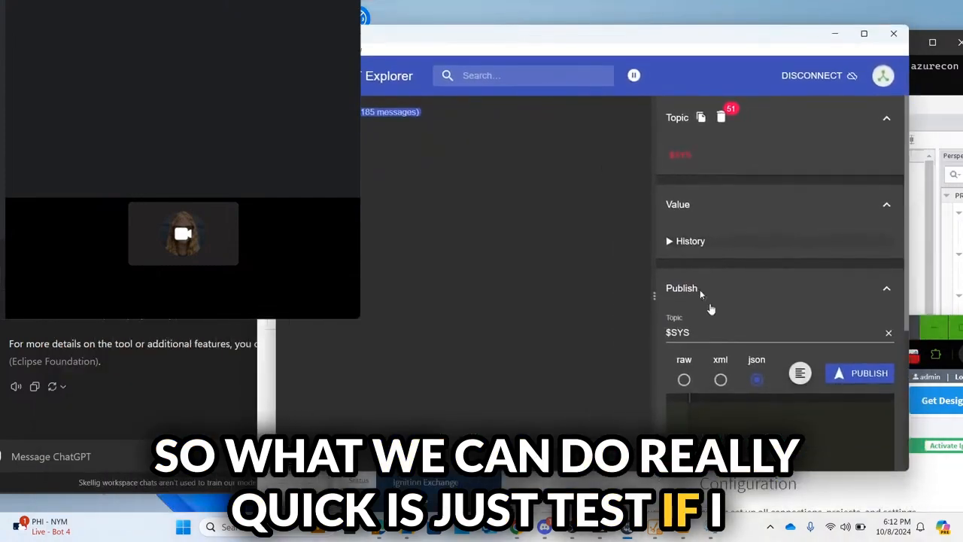
{"action": "triple_click", "coordinate": [710, 326]}
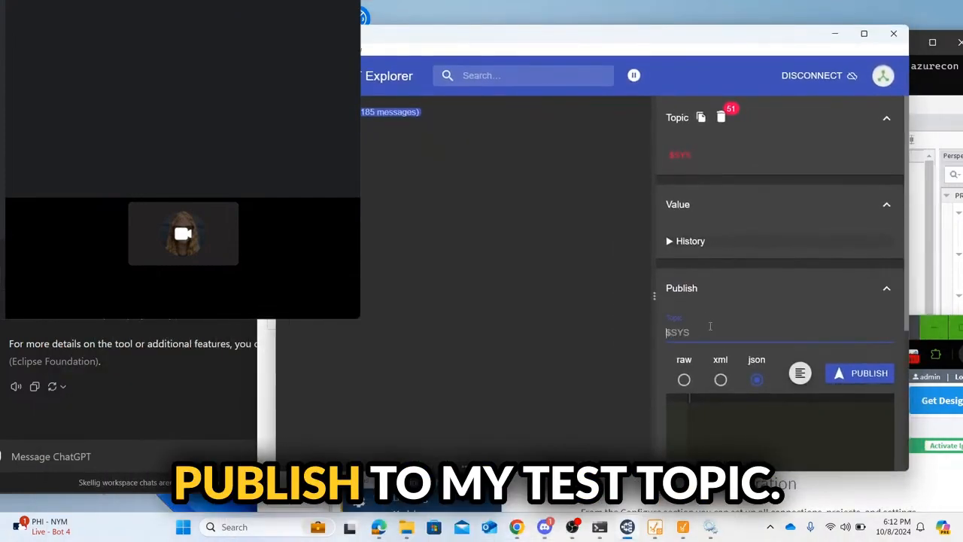
{"action": "type", "text": "Test/Topic"}
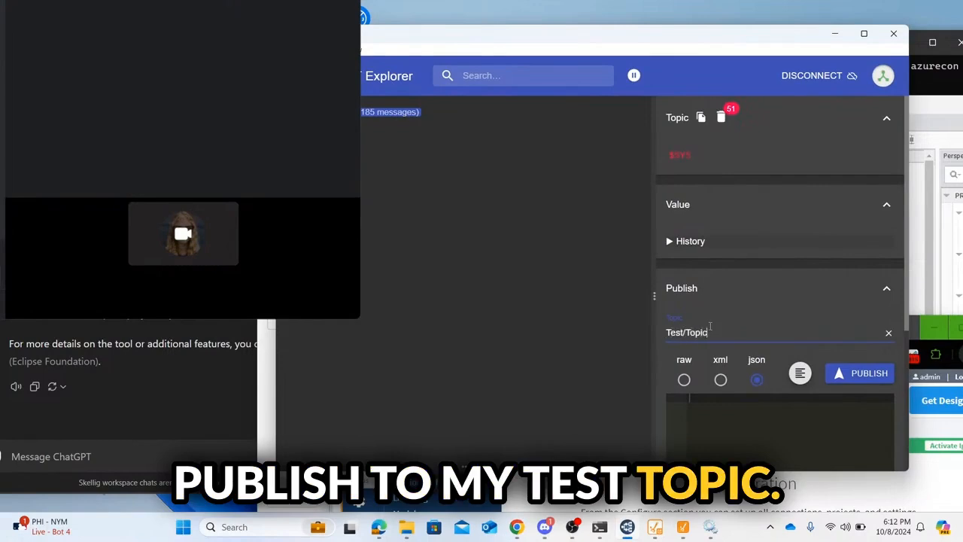
{"action": "left_click", "coordinate": [685, 381]}
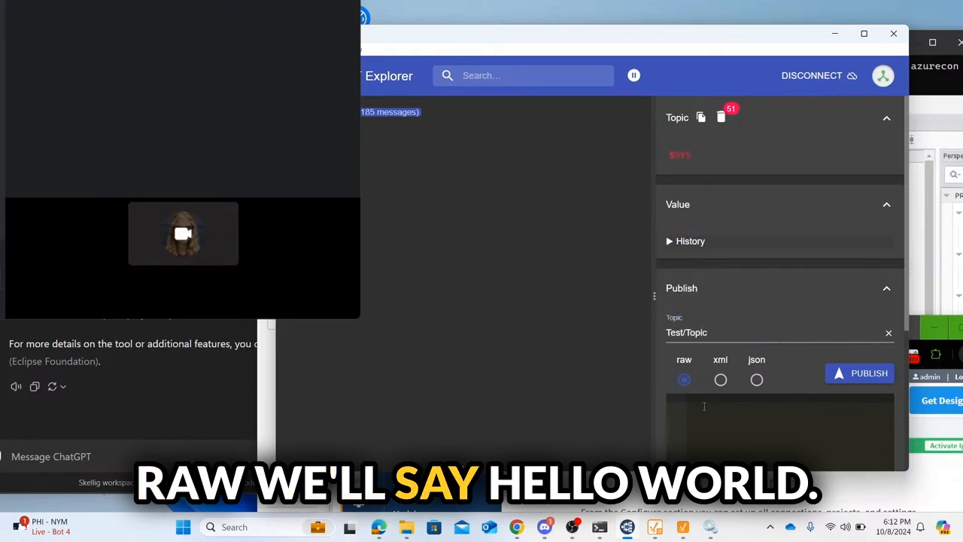
{"action": "type", "text": "llo World!"}
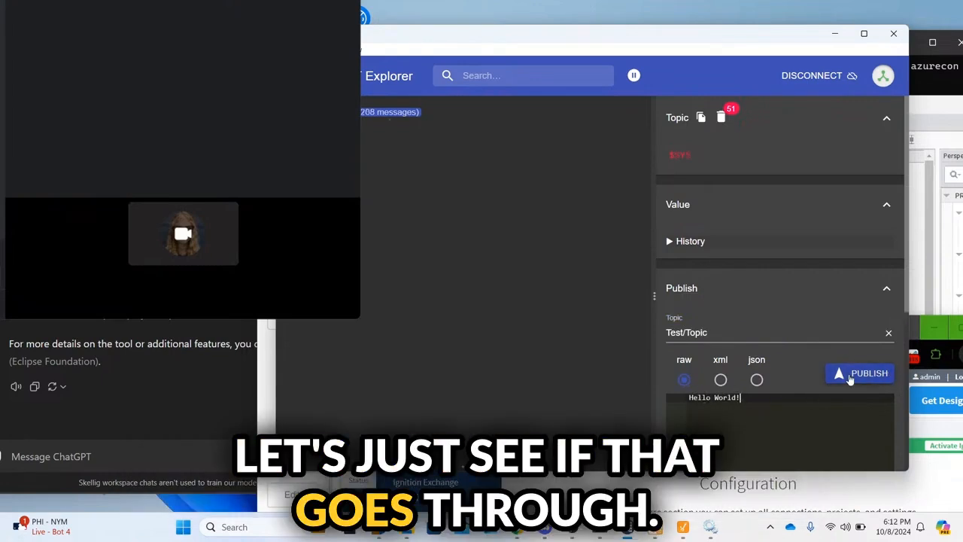
{"action": "left_click", "coordinate": [851, 376]}
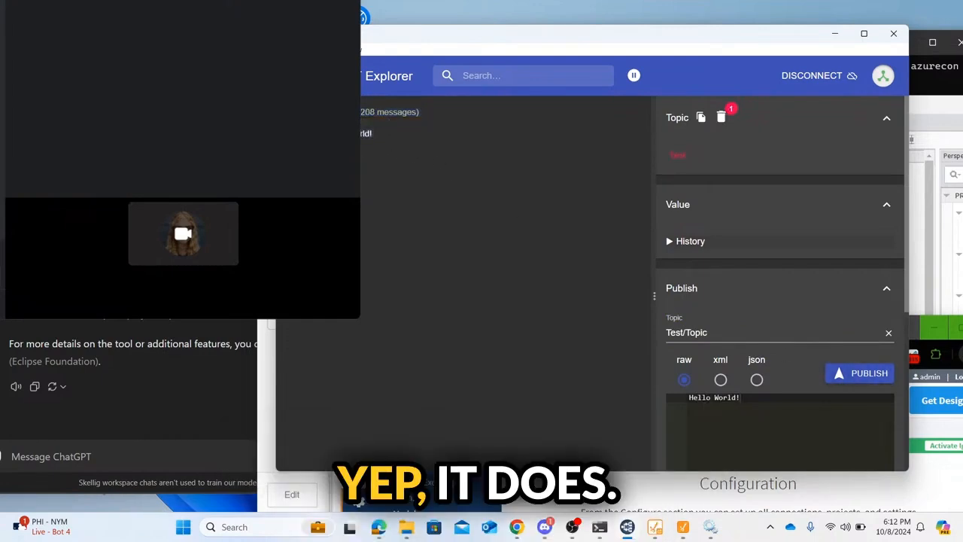
{"action": "left_click_drag", "start_coordinate": [673, 34], "coordinate": [336, 325]}
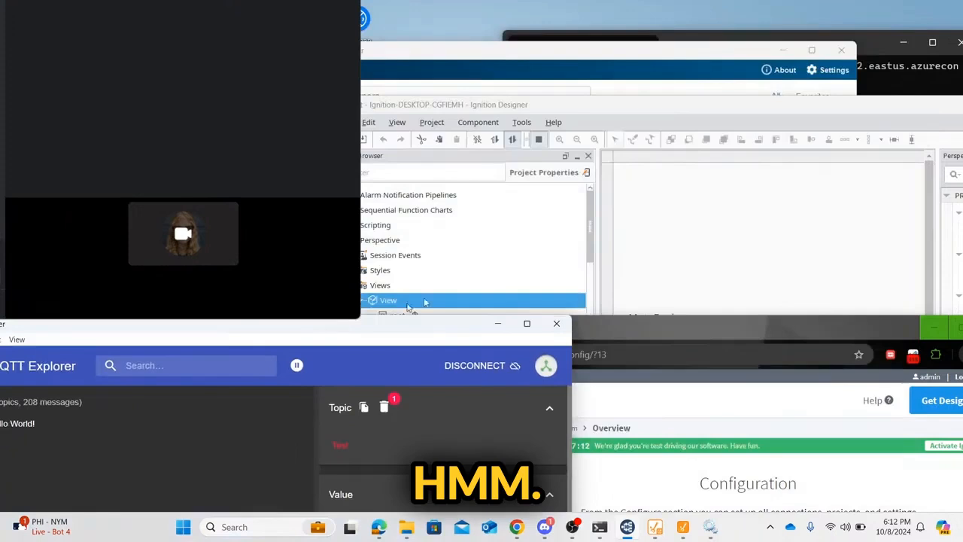
Step: Bring the Designer forward, minimize the Designer Launcher, and nudge the Designer window into place
{"action": "left_click", "coordinate": [567, 108]}
{"action": "left_click", "coordinate": [508, 73]}
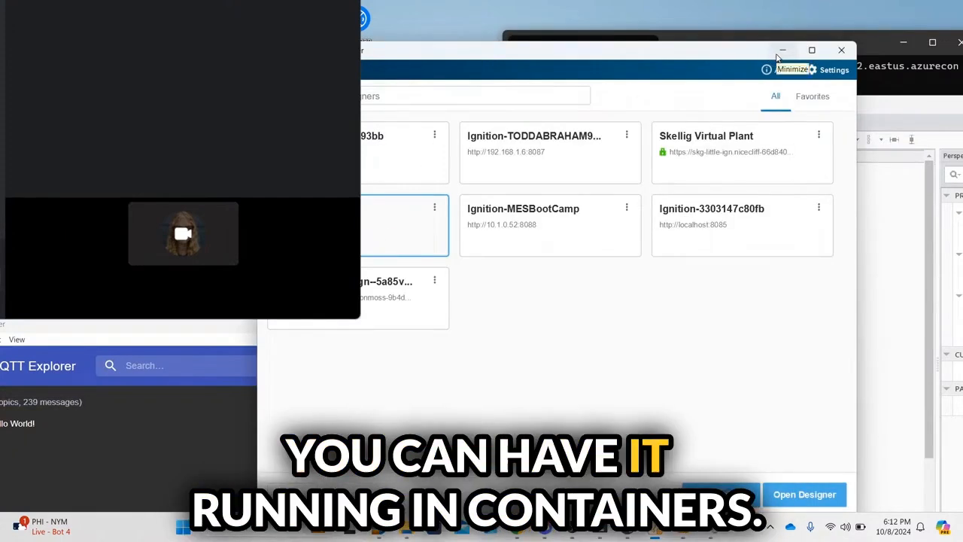
{"action": "left_click", "coordinate": [783, 50]}
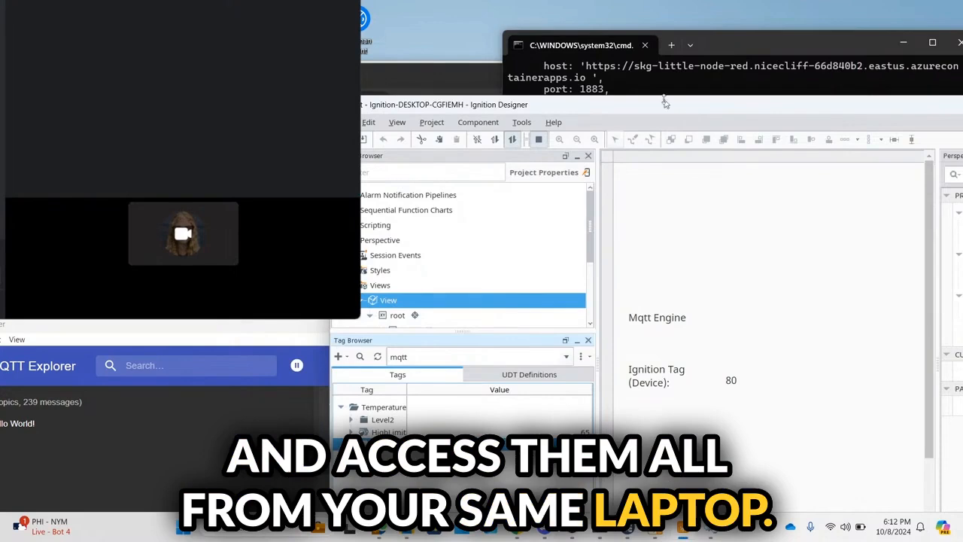
{"action": "left_click_drag", "start_coordinate": [665, 103], "coordinate": [502, 47]}
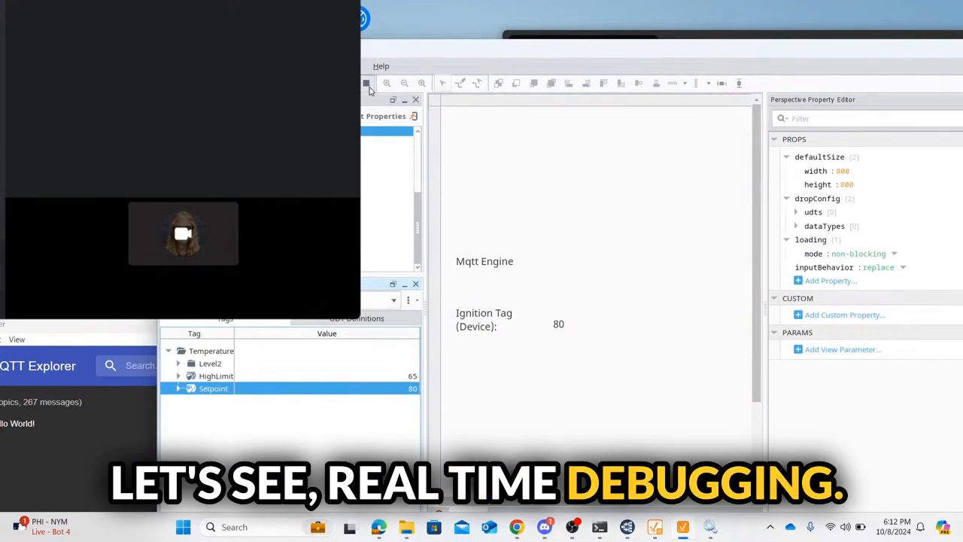
Step: Switch the Tag Browser to the MQTT Engine provider and expand DeviceA and its Temperature folder
{"action": "left_click", "coordinate": [301, 300]}
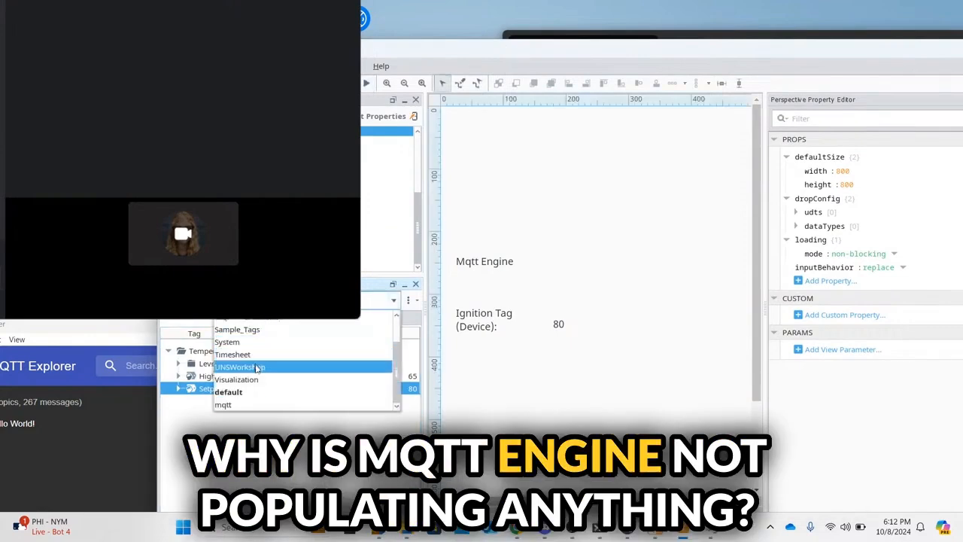
{"action": "scroll", "coordinate": [256, 359], "scroll_direction": "up", "scroll_amount": 1}
{"action": "left_click", "coordinate": [252, 342]}
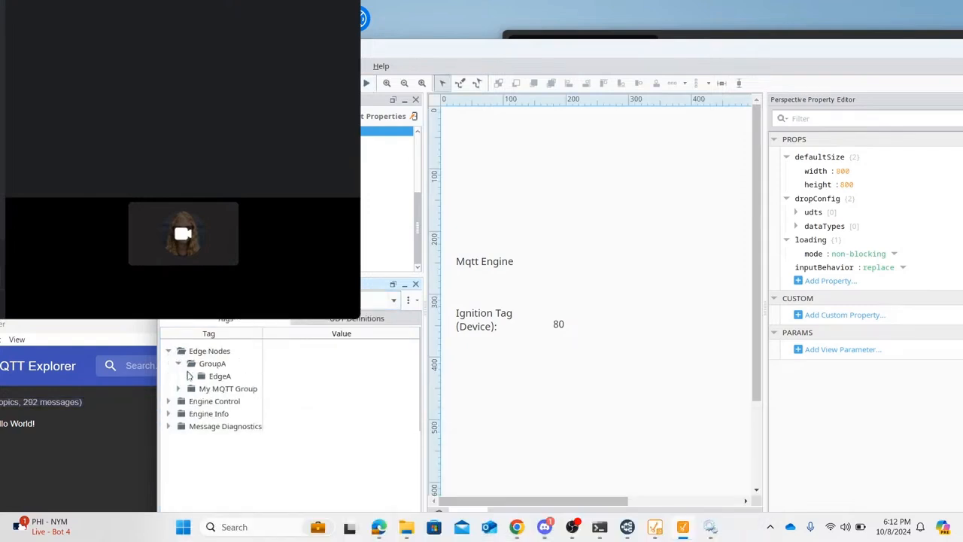
{"action": "left_click", "coordinate": [199, 388]}
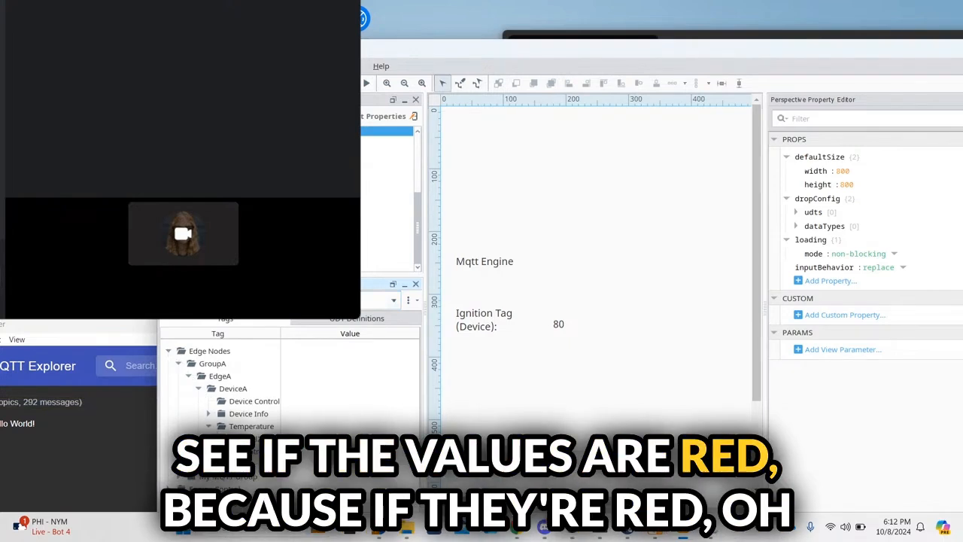
{"action": "left_click", "coordinate": [219, 438]}
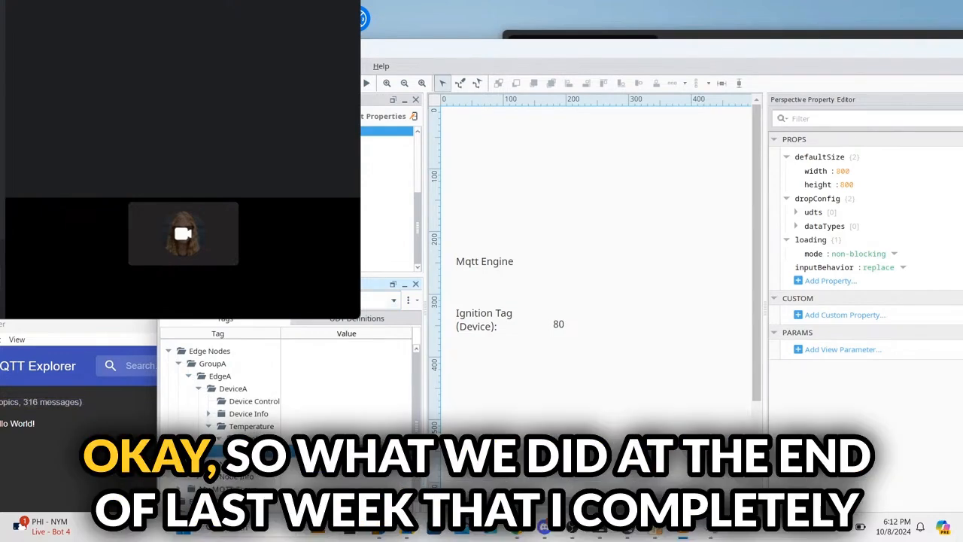
{"action": "mouse_move", "coordinate": [519, 528]}
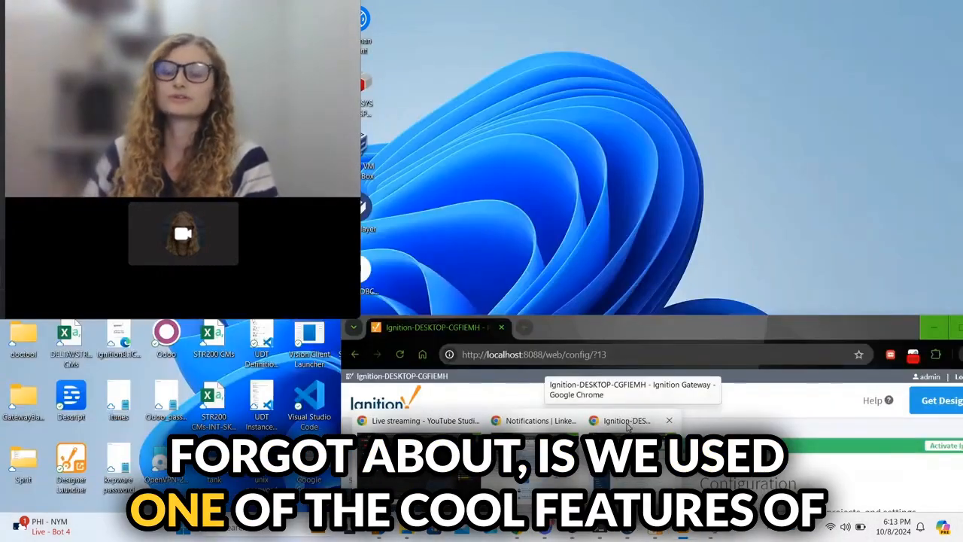
Step: Restore the gateway browser window and go to MQTT Transmission > Settings in the Config sidebar
{"action": "left_click", "coordinate": [627, 421]}
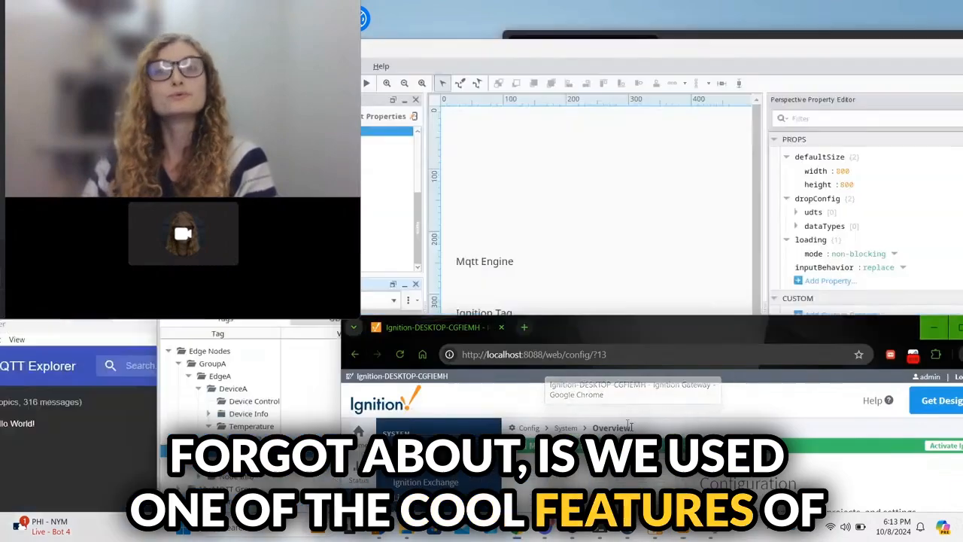
{"action": "left_click_drag", "start_coordinate": [674, 331], "coordinate": [632, 59]}
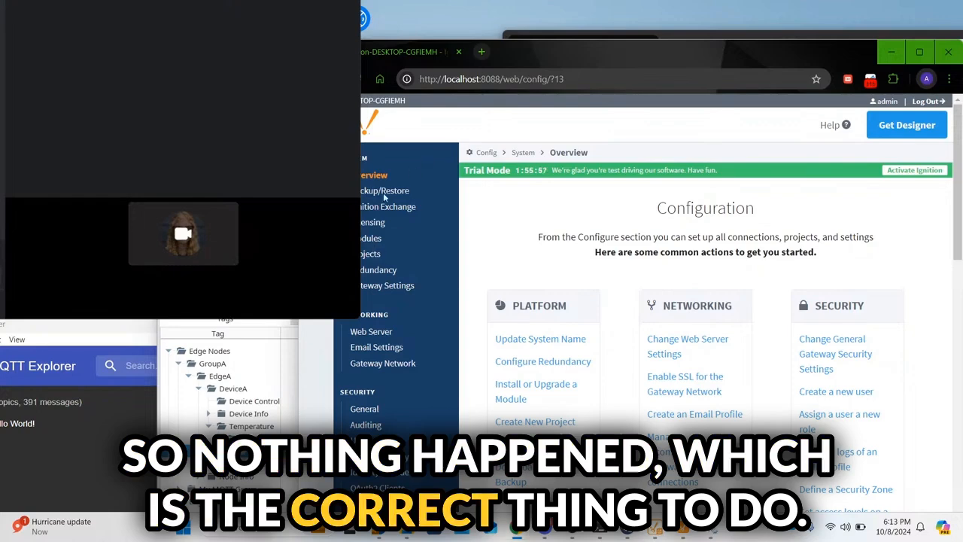
{"action": "scroll", "coordinate": [395, 373], "scroll_direction": "down", "scroll_amount": 4}
{"action": "scroll", "coordinate": [395, 374], "scroll_direction": "up", "scroll_amount": 6}
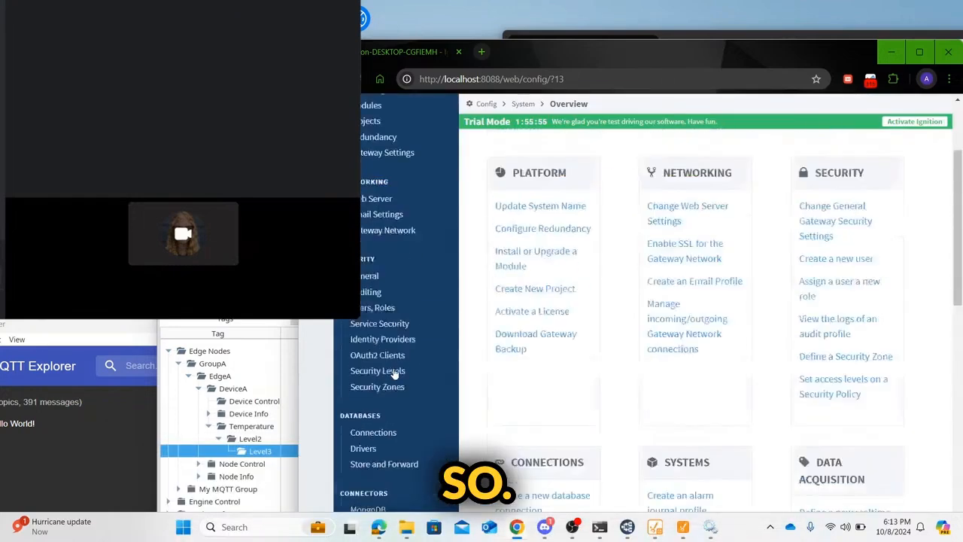
{"action": "scroll", "coordinate": [435, 422], "scroll_direction": "down", "scroll_amount": 8}
{"action": "scroll", "coordinate": [435, 423], "scroll_direction": "down", "scroll_amount": 5}
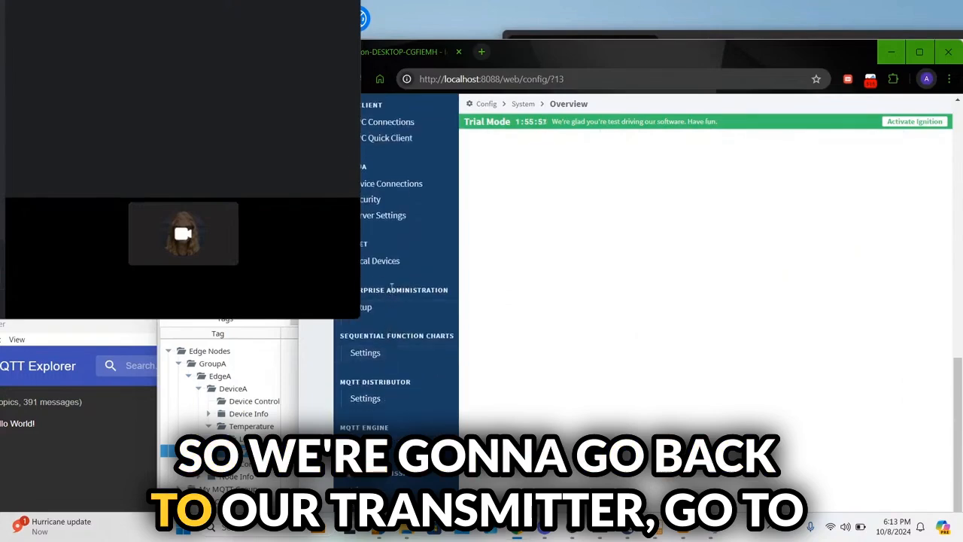
{"action": "scroll", "coordinate": [392, 284], "scroll_direction": "down", "scroll_amount": 2}
{"action": "left_click", "coordinate": [366, 442]}
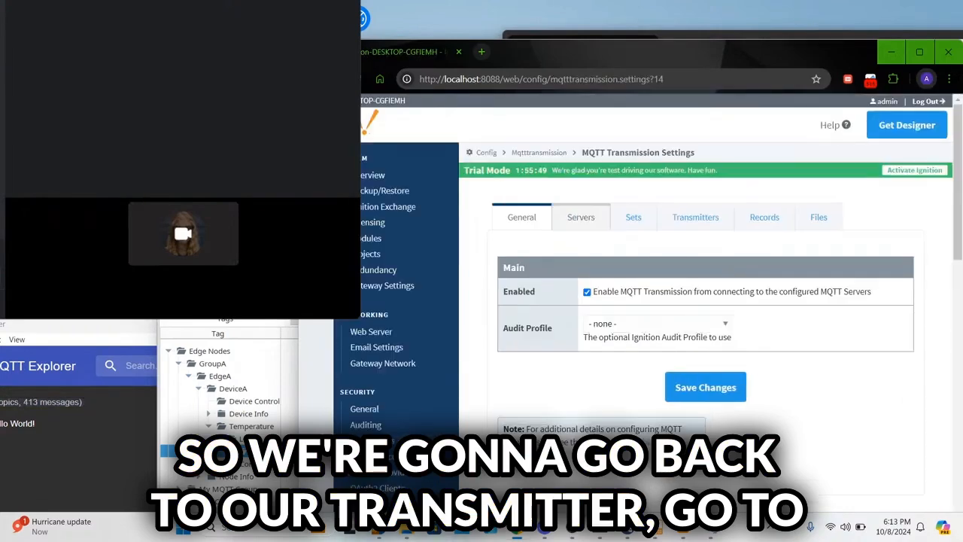
Step: Review the MQTT Servers and Sets, open SPBTransmitter and select its Temperature/Level2/Level3 tag path
{"action": "left_click", "coordinate": [578, 221]}
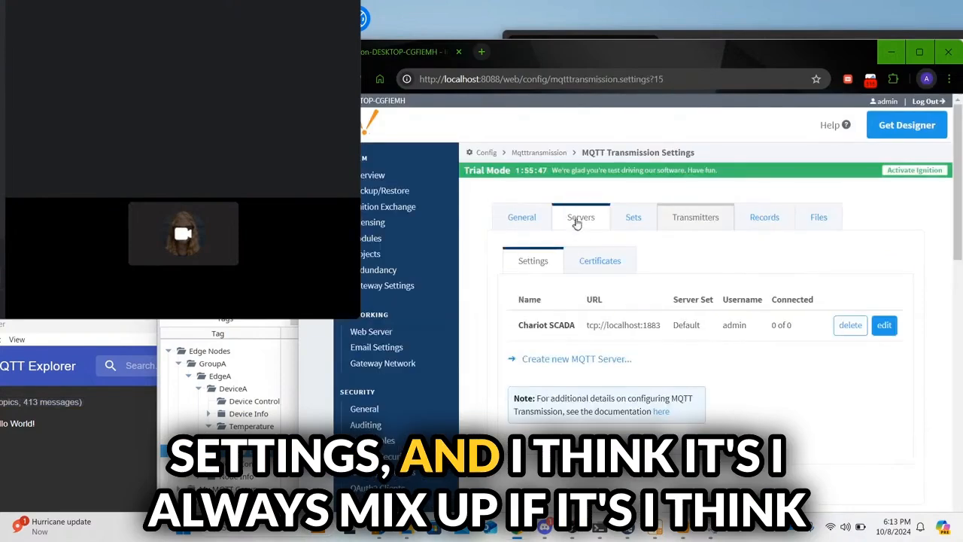
{"action": "left_click", "coordinate": [630, 224]}
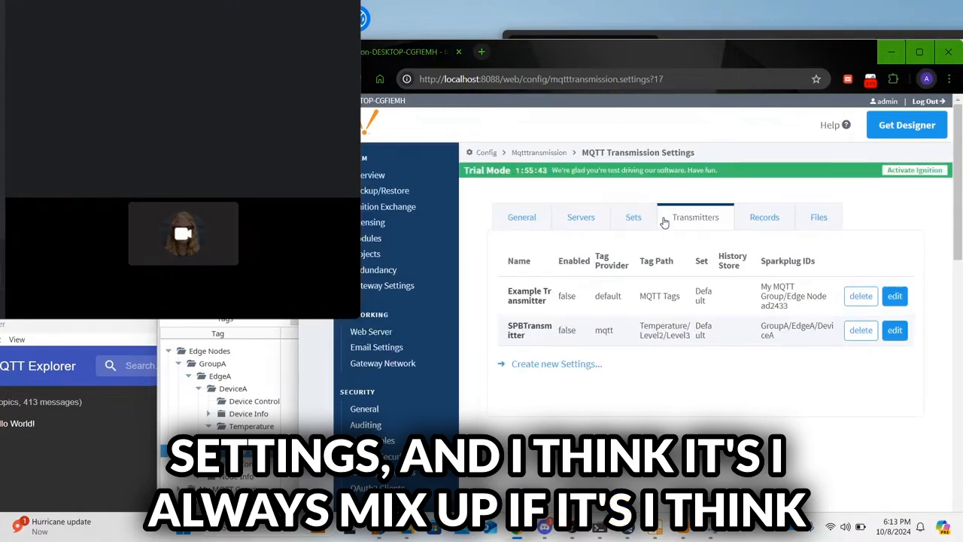
{"action": "left_click", "coordinate": [896, 331]}
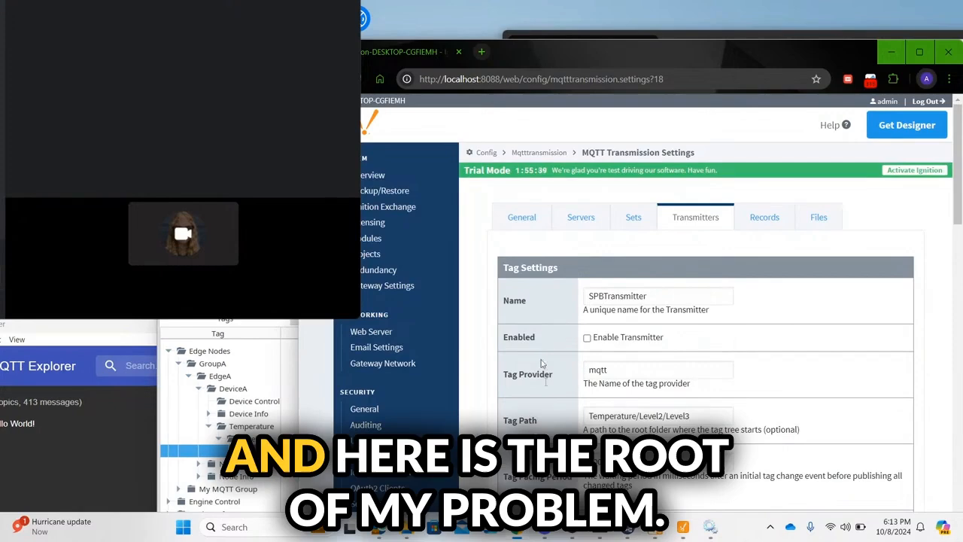
{"action": "left_click", "coordinate": [701, 419]}
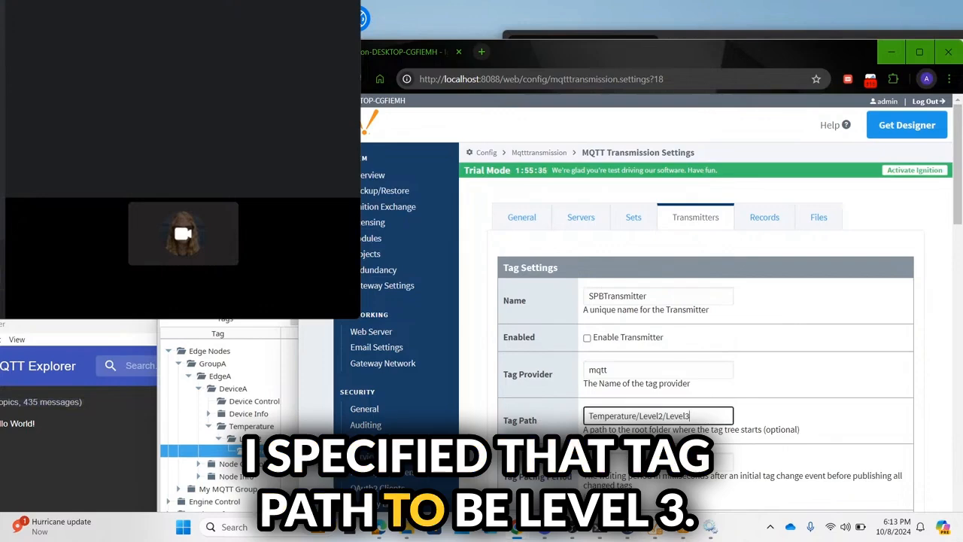
{"action": "key", "text": "ctrl+a"}
{"action": "left_click", "coordinate": [285, 325]}
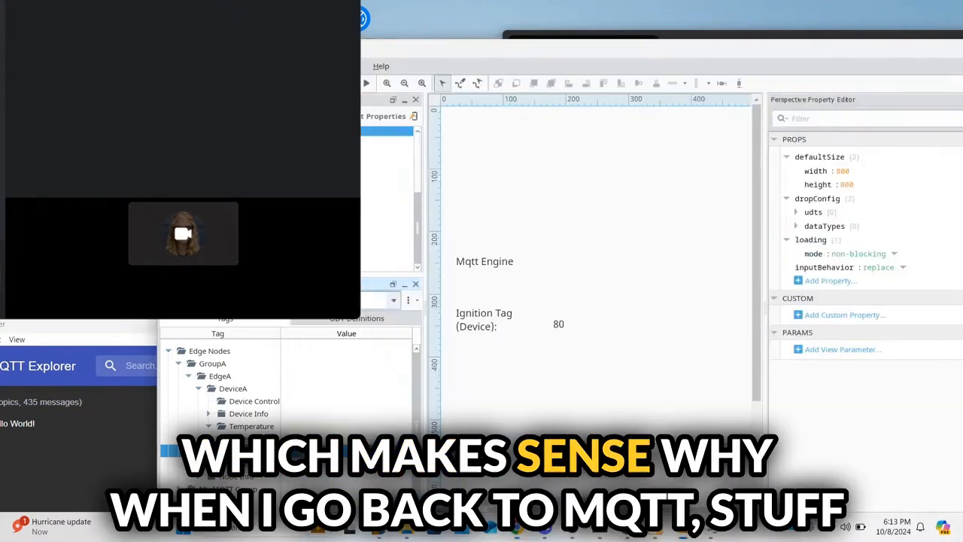
Step: Switch the Tag Browser to the default provider and expand Temperature > Level2 > Level3 to HelloWorld
{"action": "left_click", "coordinate": [290, 301]}
{"action": "scroll", "coordinate": [276, 366], "scroll_direction": "down", "scroll_amount": 2}
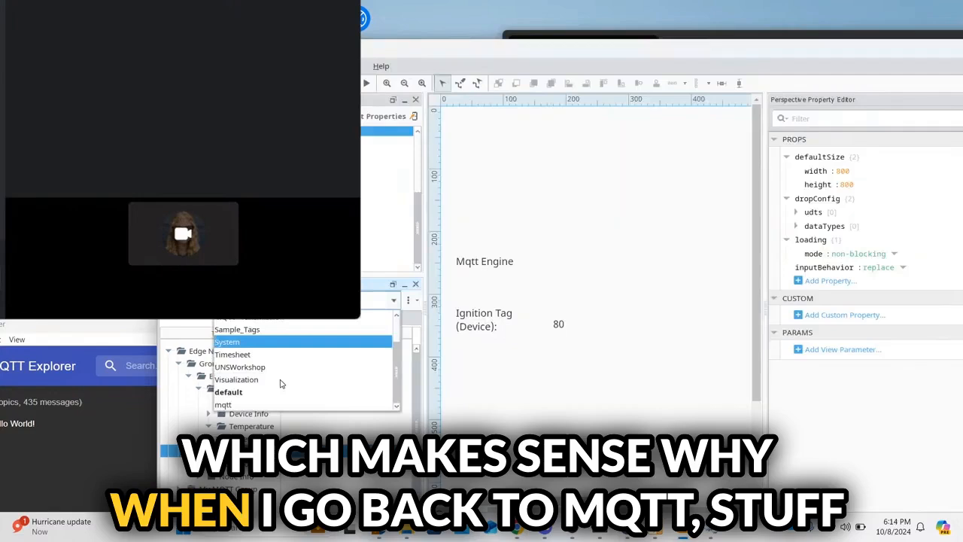
{"action": "left_click", "coordinate": [242, 406]}
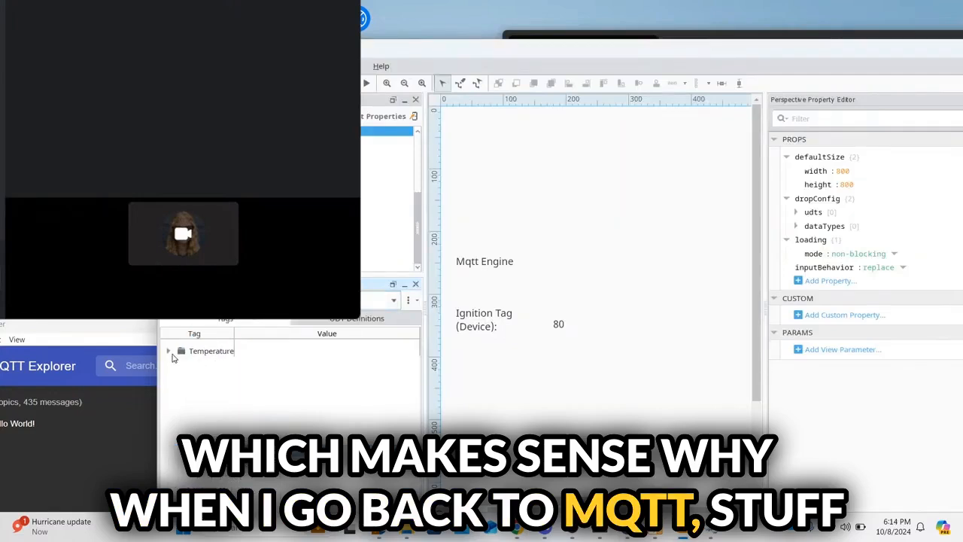
{"action": "left_click", "coordinate": [179, 365]}
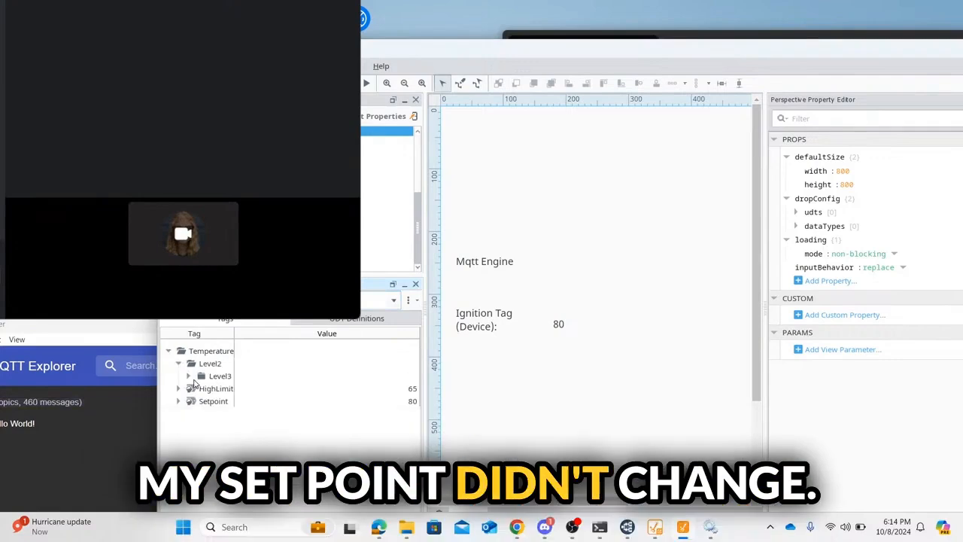
{"action": "left_click", "coordinate": [189, 376]}
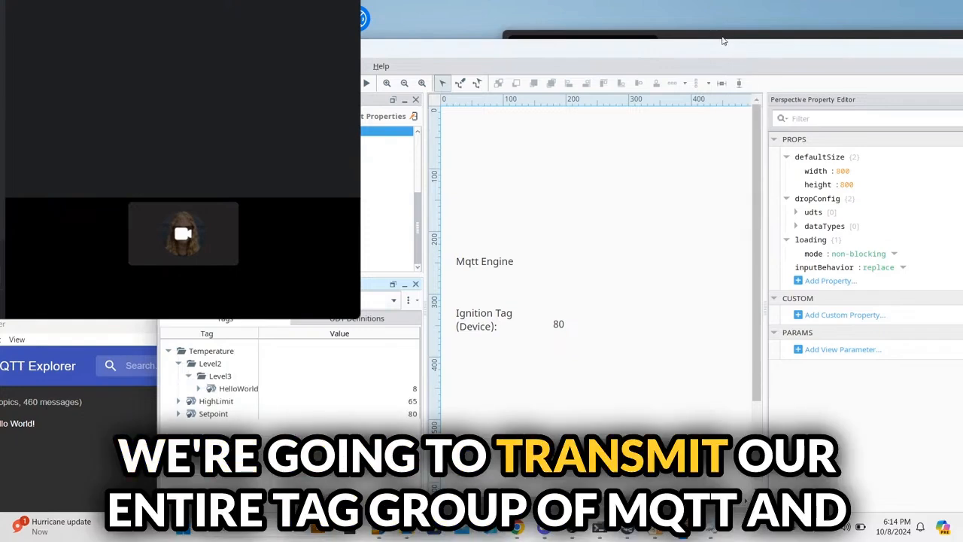
Step: Return to the gateway's SPBTransmitter edit page from the Chrome taskbar preview
{"action": "left_click", "coordinate": [721, 36]}
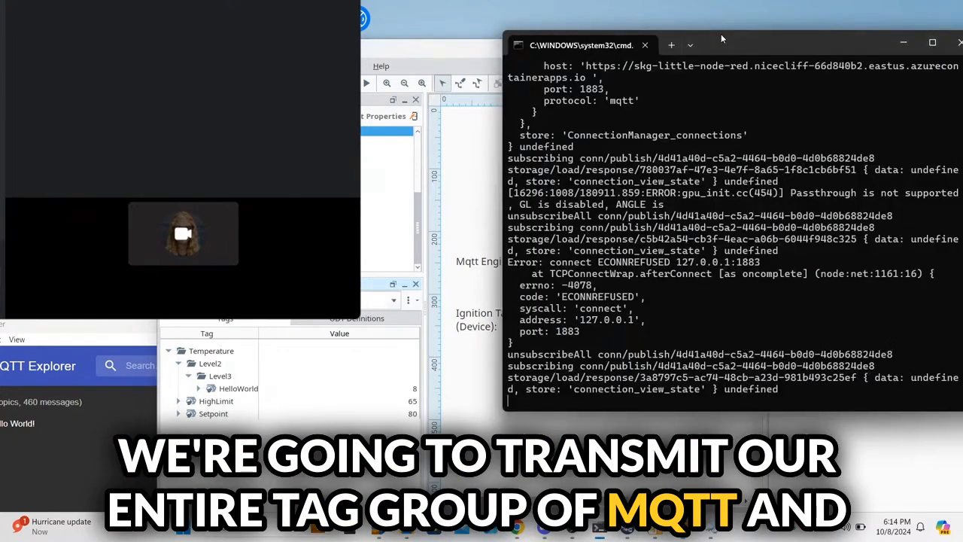
{"action": "mouse_move", "coordinate": [384, 530]}
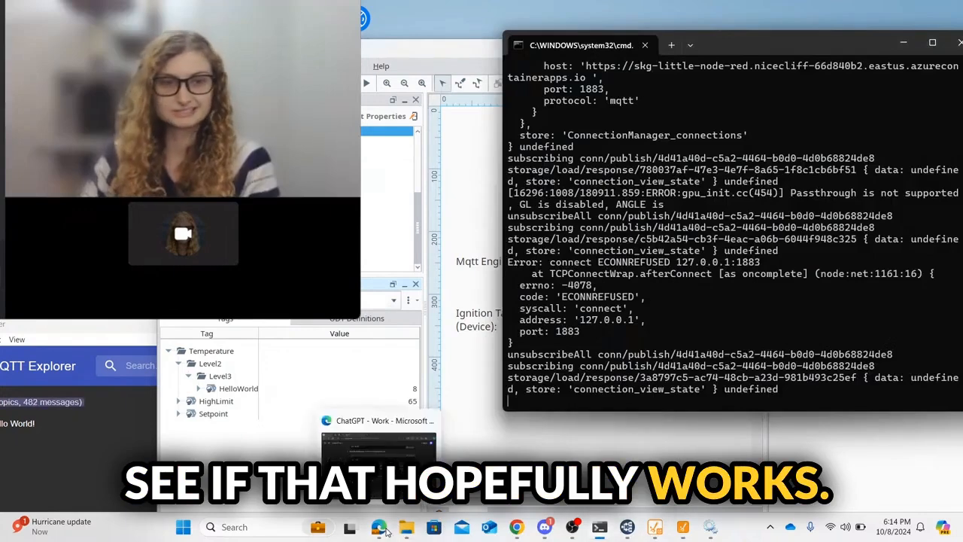
{"action": "mouse_move", "coordinate": [516, 527]}
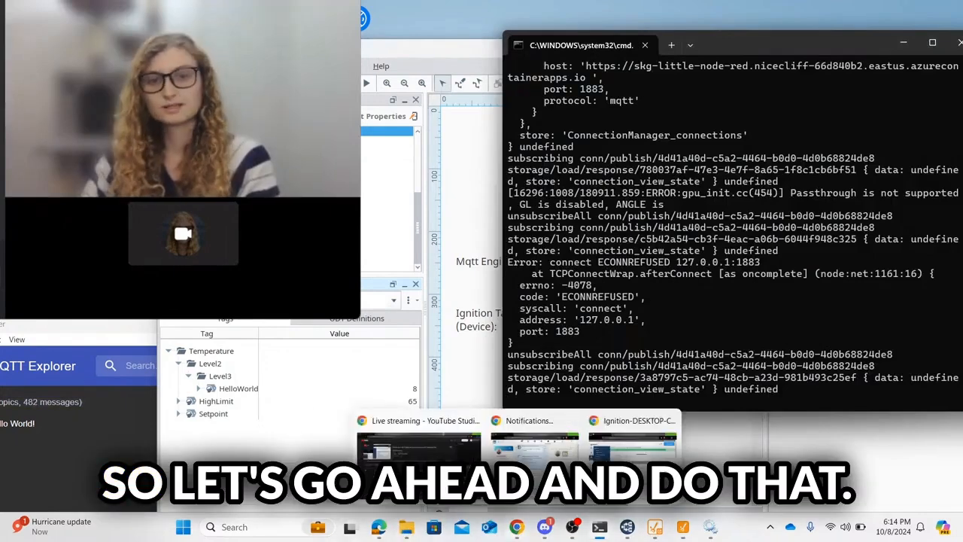
{"action": "left_click", "coordinate": [642, 465]}
Step: Delete the SPBTransmitter Tag Path, tick Enable Transmitter and save the changes
{"action": "triple_click", "coordinate": [725, 415]}
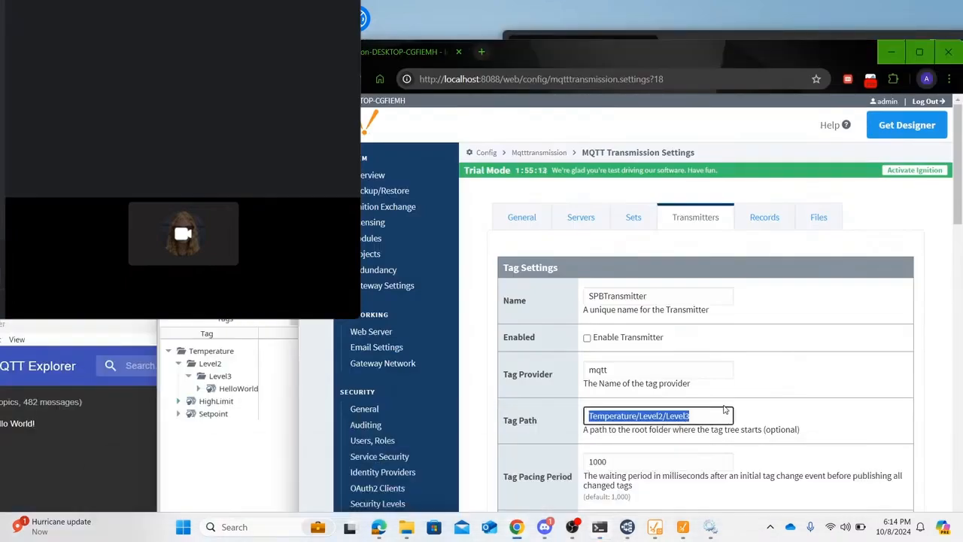
{"action": "scroll", "coordinate": [725, 410], "scroll_direction": "down", "scroll_amount": 1}
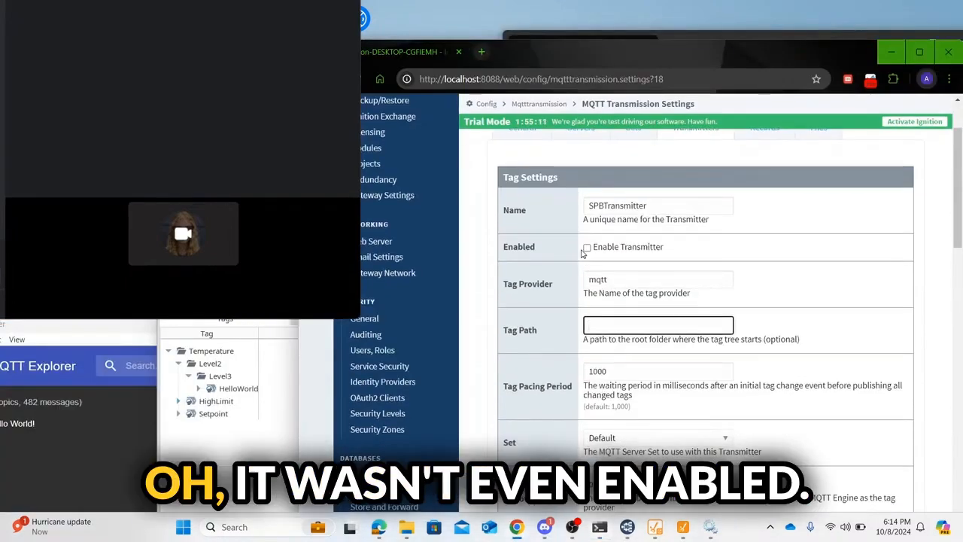
{"action": "scroll", "coordinate": [677, 257], "scroll_direction": "down", "scroll_amount": 4}
{"action": "scroll", "coordinate": [678, 258], "scroll_direction": "up", "scroll_amount": 4}
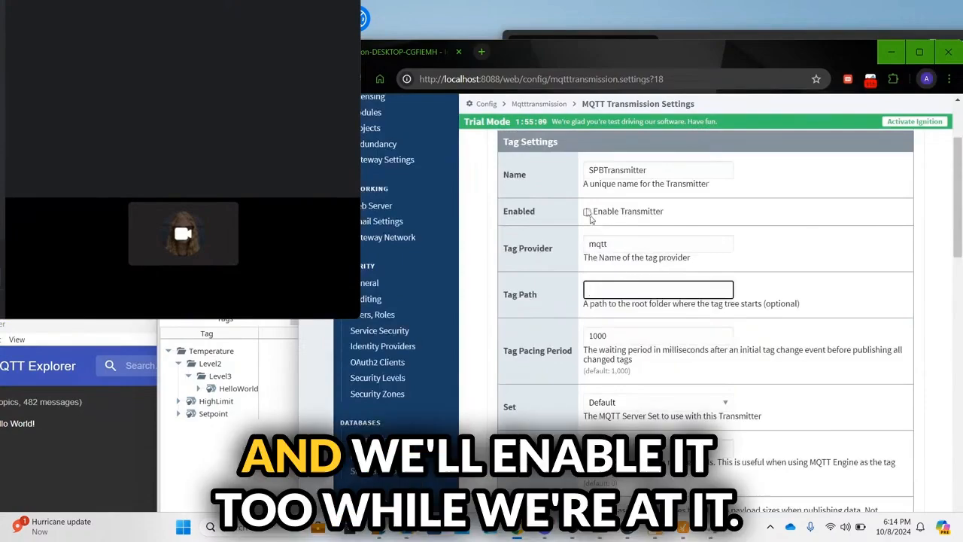
{"action": "left_click", "coordinate": [587, 211]}
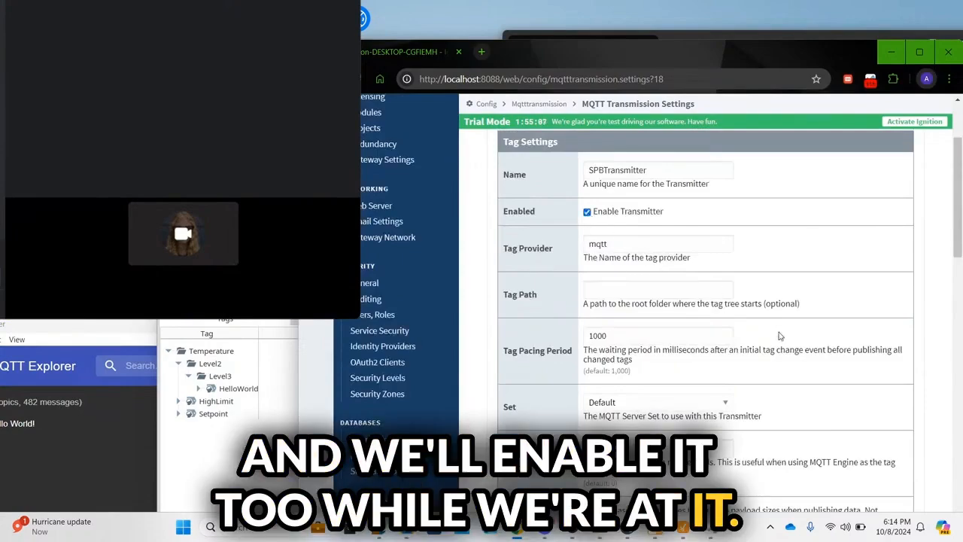
{"action": "scroll", "coordinate": [780, 336], "scroll_direction": "down", "scroll_amount": 15}
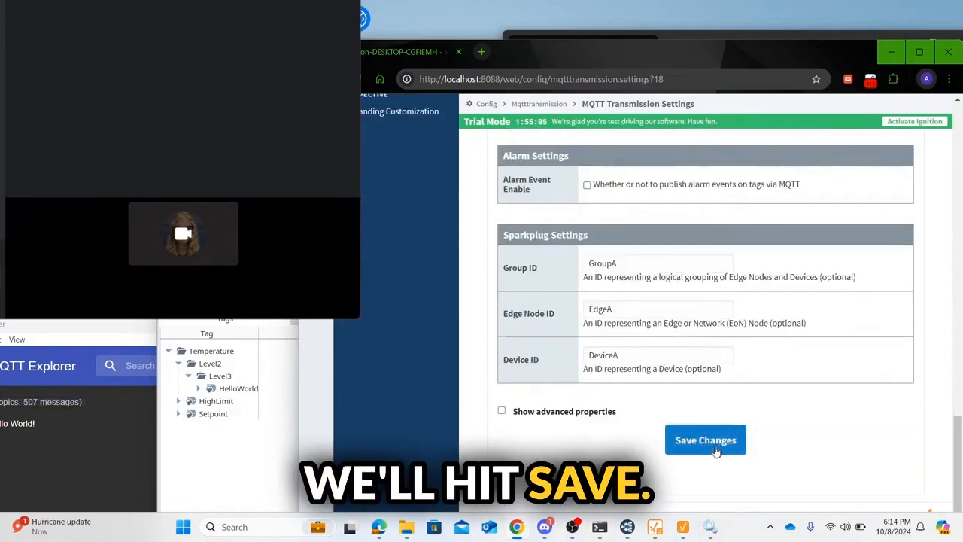
{"action": "left_click", "coordinate": [713, 452]}
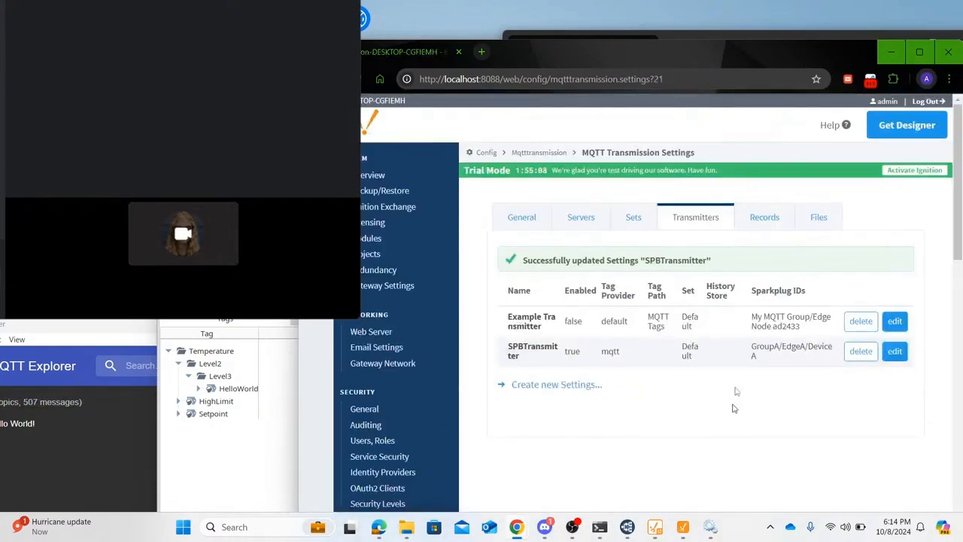
Step: Expand spBv1.0 > GroupA > NBIRTH and DBIRTH, then view EdgeA's decoded NBIRTH payload
{"action": "left_click_drag", "start_coordinate": [79, 332], "coordinate": [569, 106]}
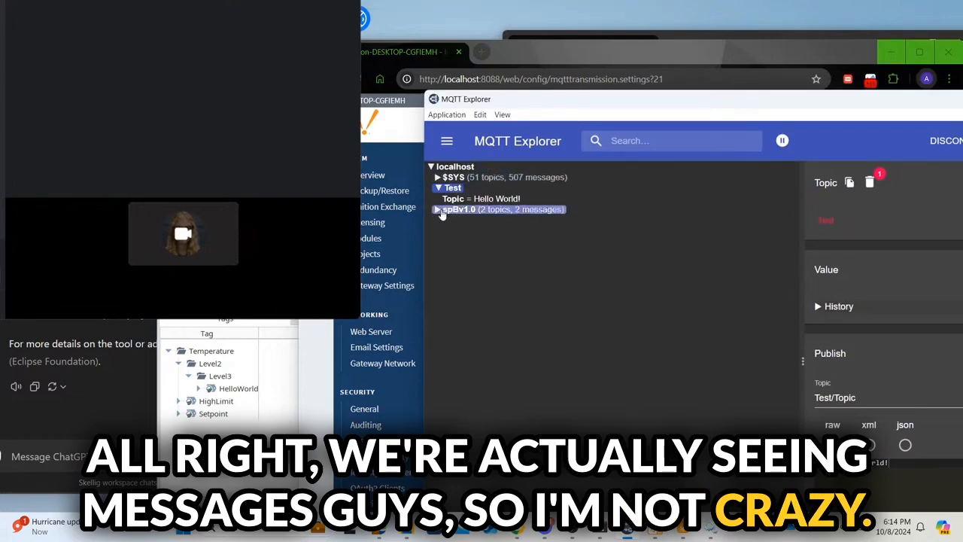
{"action": "left_click", "coordinate": [441, 212]}
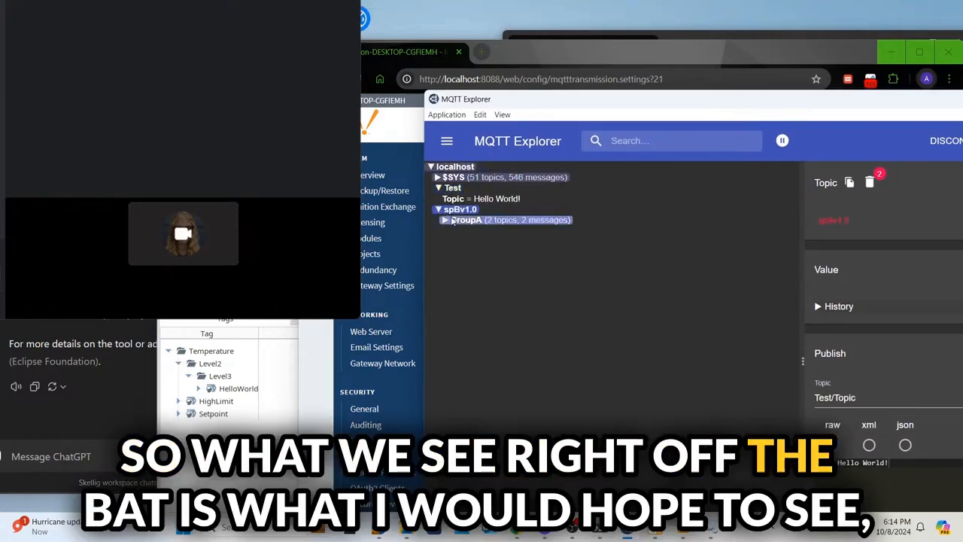
{"action": "left_click", "coordinate": [451, 220]}
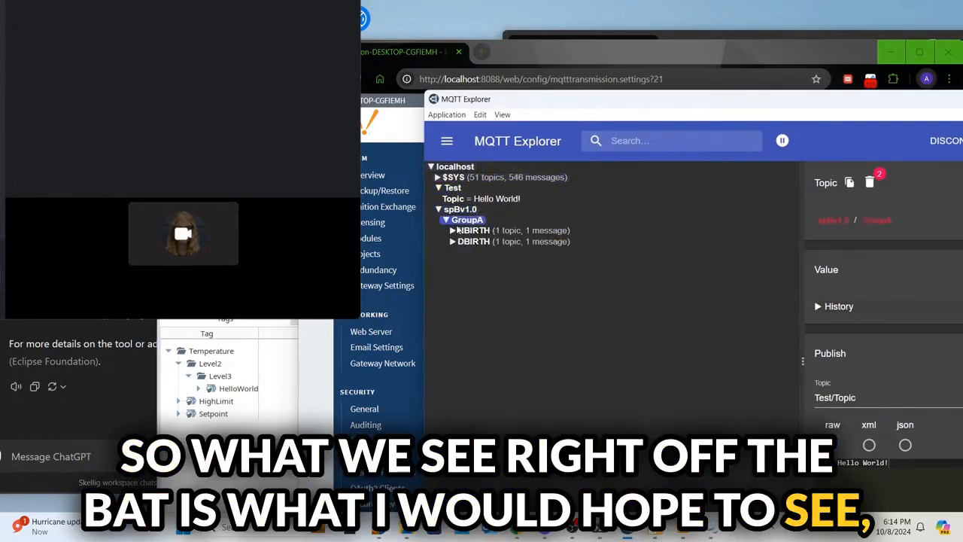
{"action": "left_click", "coordinate": [460, 231]}
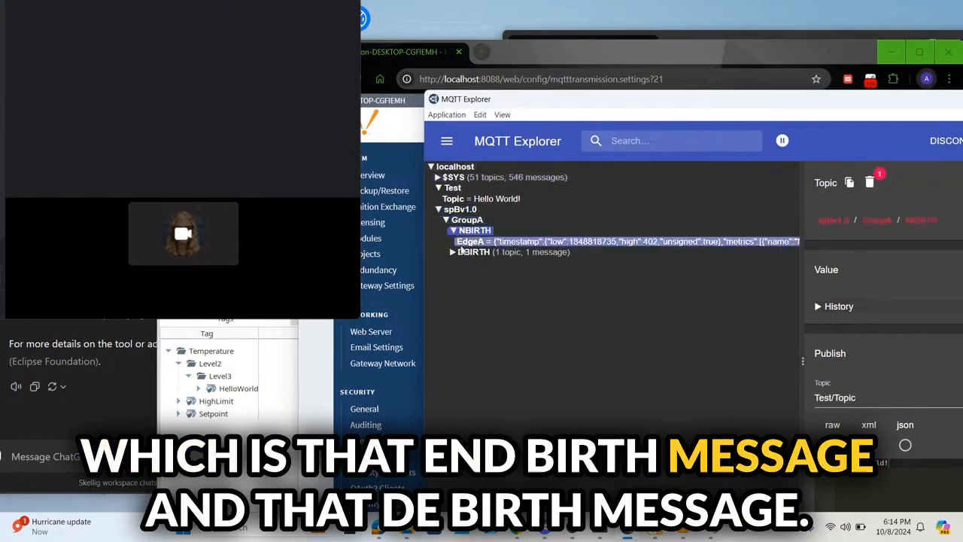
{"action": "left_click", "coordinate": [464, 252]}
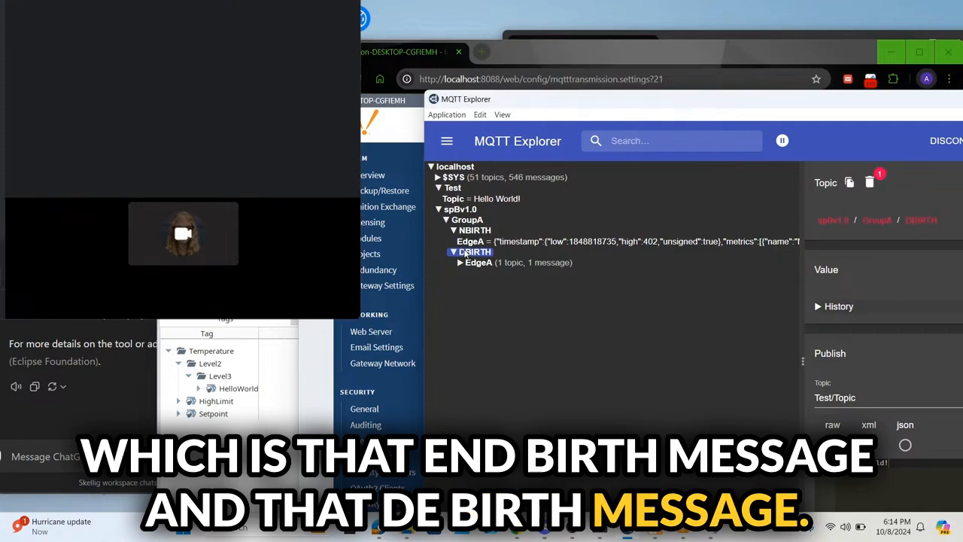
{"action": "left_click", "coordinate": [548, 242]}
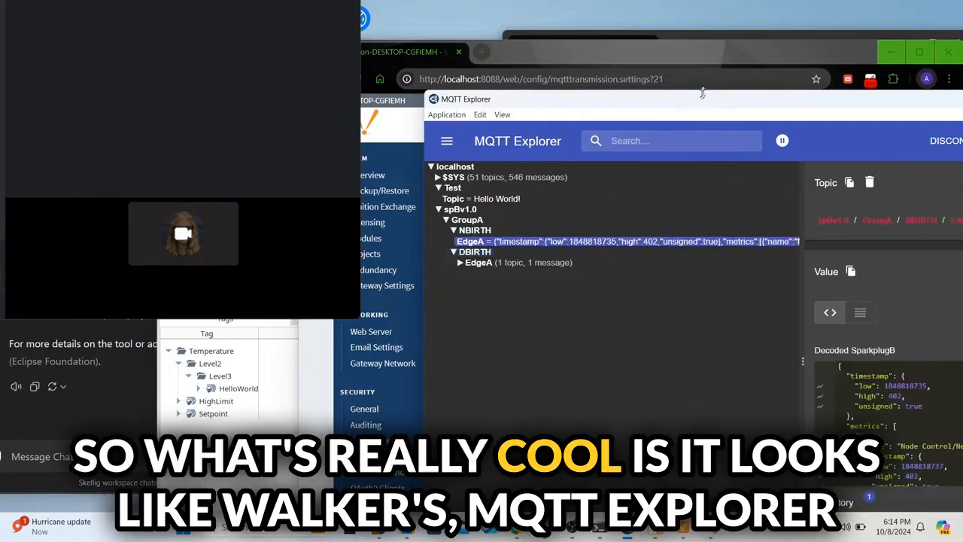
{"action": "left_click_drag", "start_coordinate": [703, 108], "coordinate": [569, 58]}
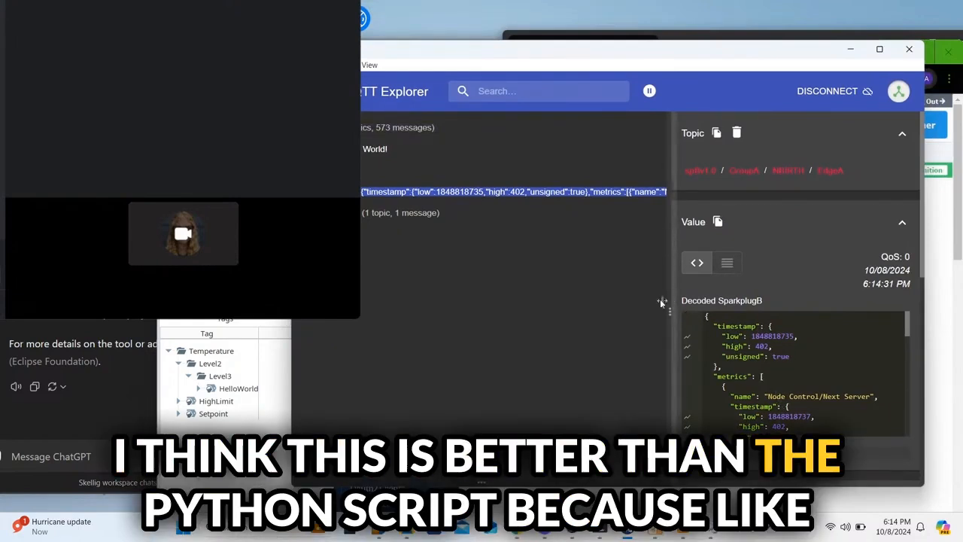
Step: Resize the MQTT Explorer details panel and scroll through EdgeA's NBIRTH payload
{"action": "left_click_drag", "start_coordinate": [670, 222], "coordinate": [607, 220]}
{"action": "left_click_drag", "start_coordinate": [608, 311], "coordinate": [557, 252]}
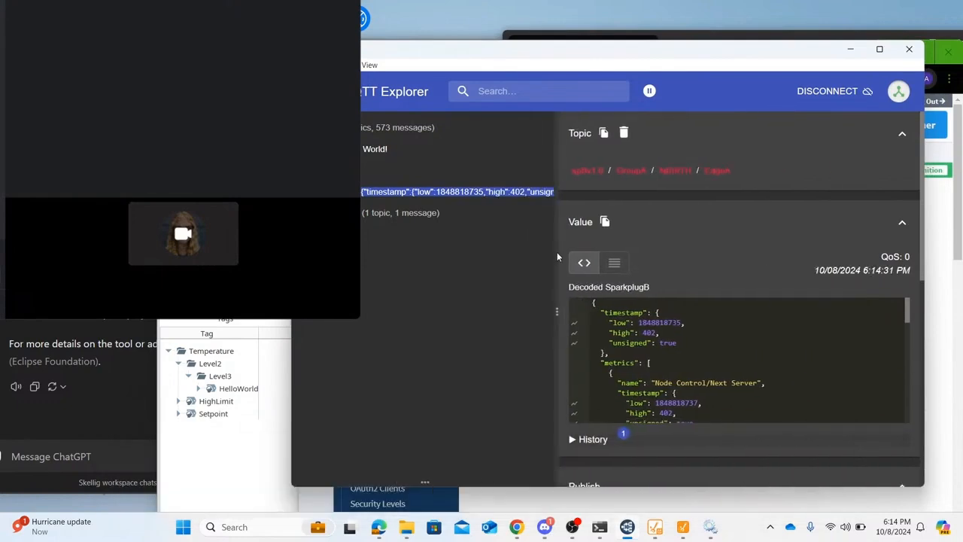
{"action": "scroll", "coordinate": [803, 346], "scroll_direction": "down", "scroll_amount": 10}
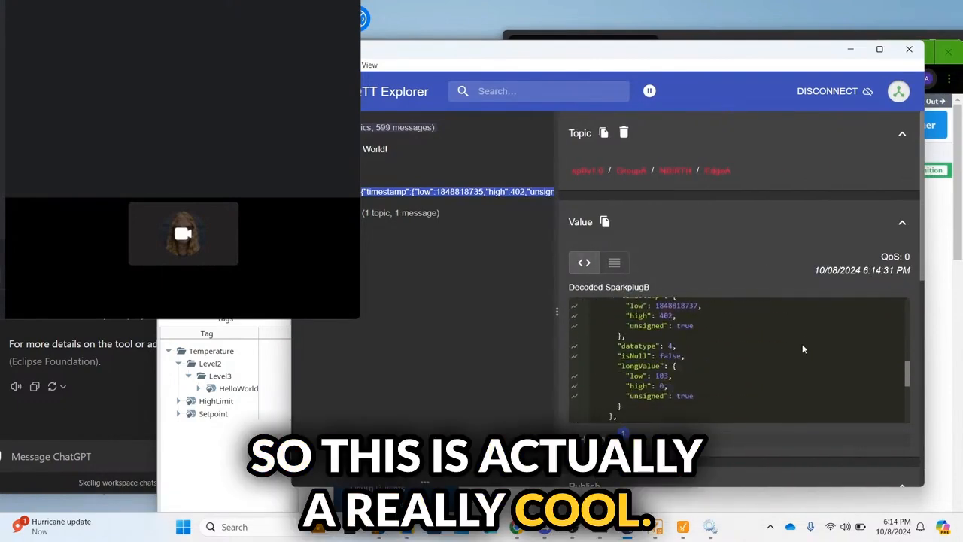
{"action": "scroll", "coordinate": [803, 348], "scroll_direction": "up", "scroll_amount": 10}
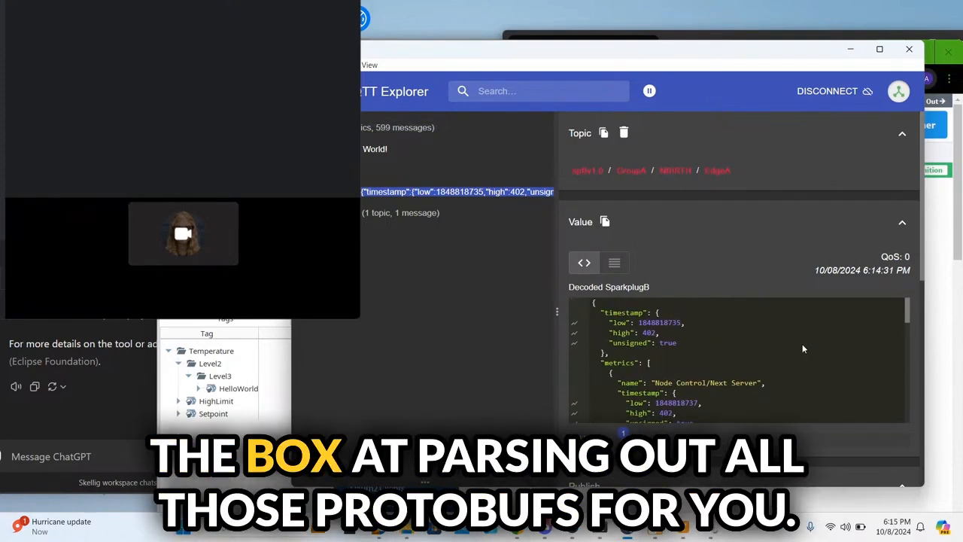
{"action": "scroll", "coordinate": [802, 349], "scroll_direction": "down", "scroll_amount": 10}
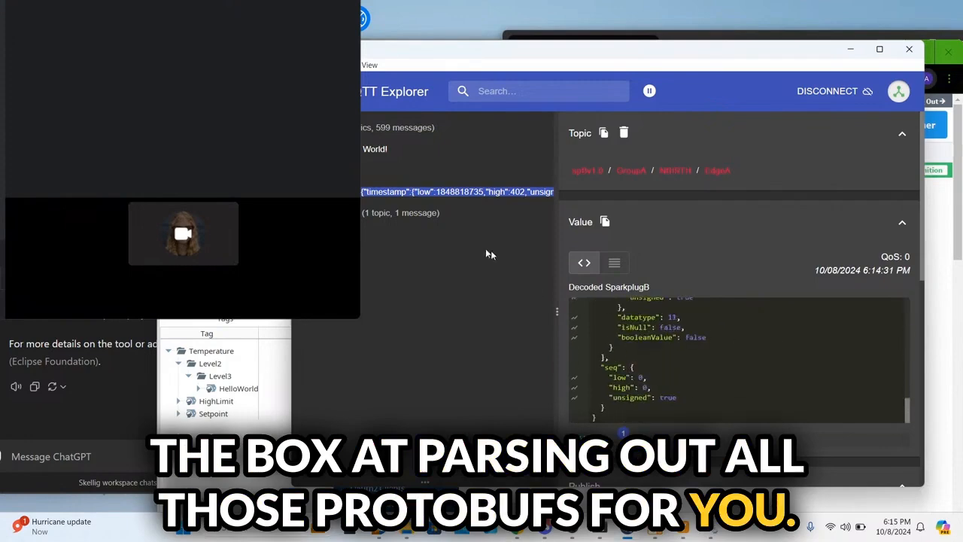
Step: Read DeviceA's DBIRTH payload with the Temperature/Level2/Level3/HelloWorld metric, then return to Designer
{"action": "left_click", "coordinate": [349, 214]}
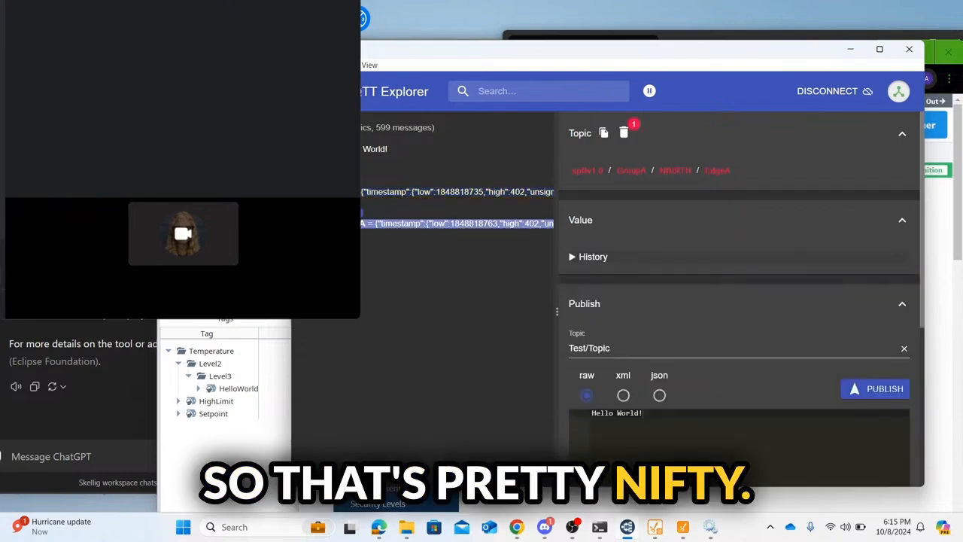
{"action": "scroll", "coordinate": [761, 348], "scroll_direction": "down", "scroll_amount": 10}
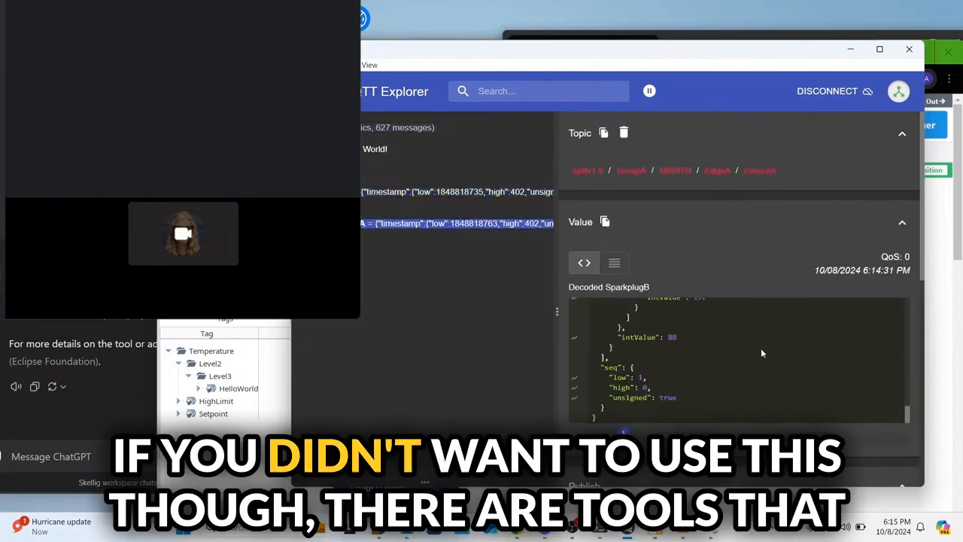
{"action": "scroll", "coordinate": [761, 347], "scroll_direction": "up", "scroll_amount": 10}
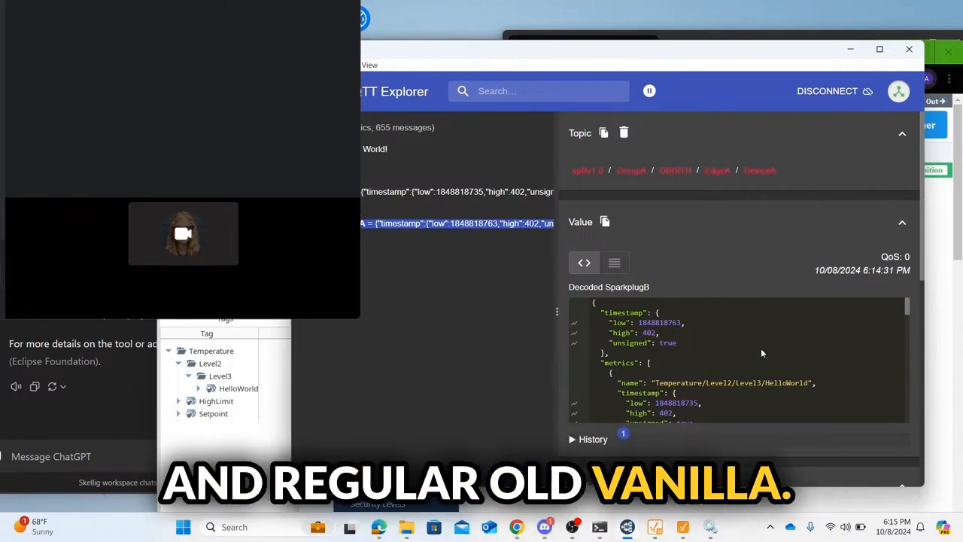
{"action": "scroll", "coordinate": [762, 351], "scroll_direction": "down", "scroll_amount": 10}
{"action": "scroll", "coordinate": [761, 347], "scroll_direction": "down", "scroll_amount": 5}
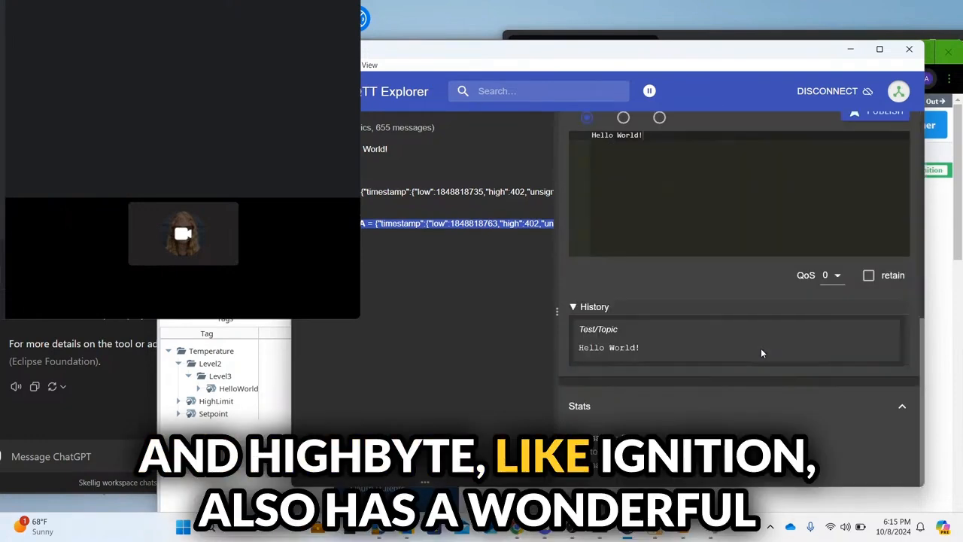
{"action": "scroll", "coordinate": [727, 311], "scroll_direction": "up", "scroll_amount": 5}
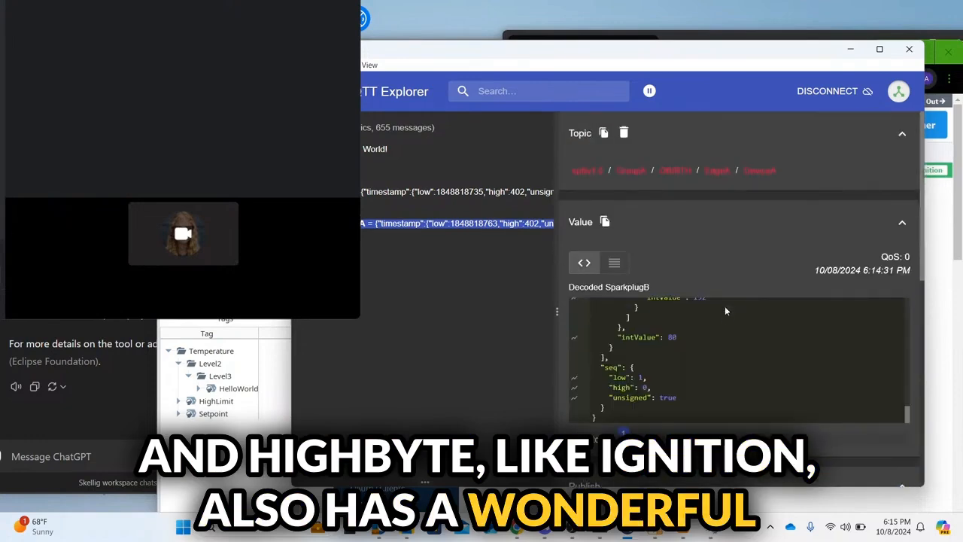
{"action": "scroll", "coordinate": [736, 342], "scroll_direction": "up", "scroll_amount": 10}
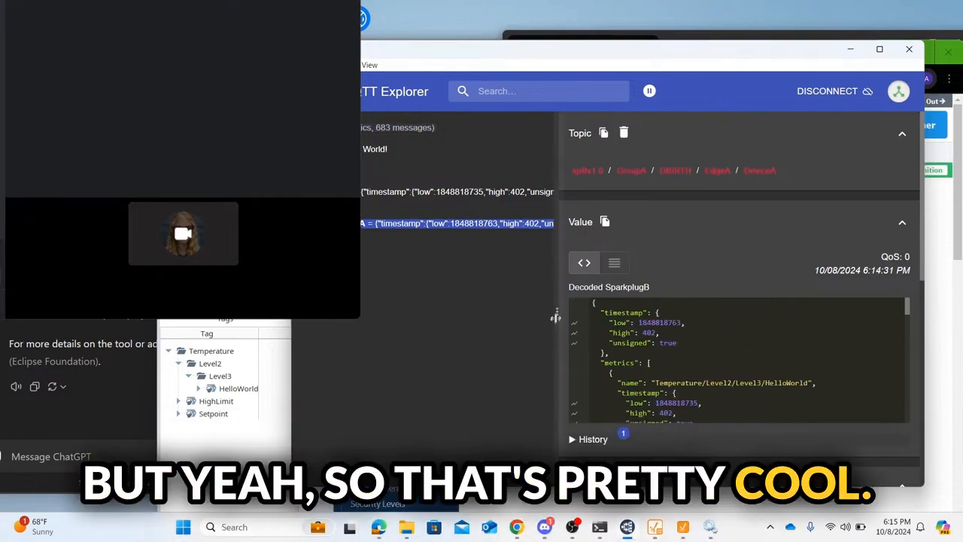
{"action": "left_click_drag", "start_coordinate": [561, 315], "coordinate": [597, 228]}
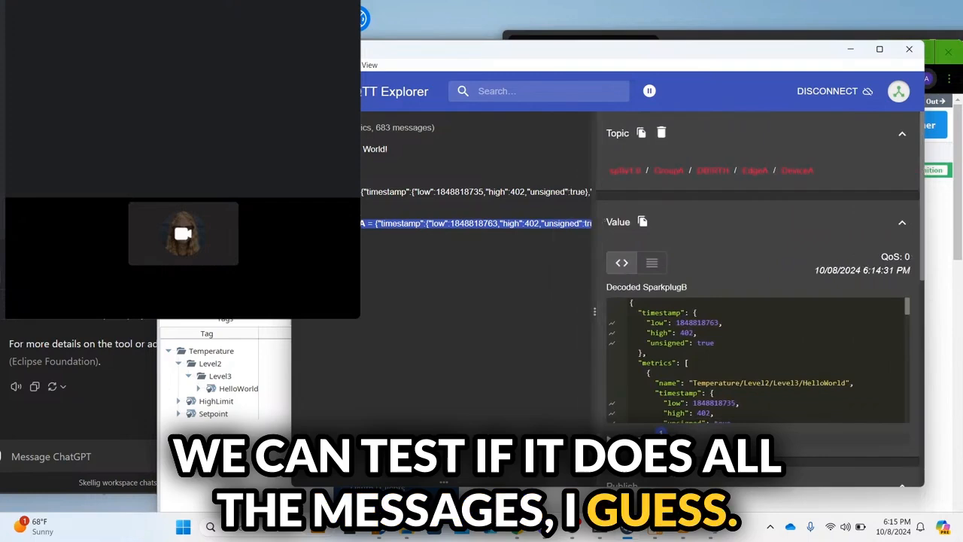
{"action": "left_click", "coordinate": [252, 341]}
{"action": "left_click", "coordinate": [259, 301]}
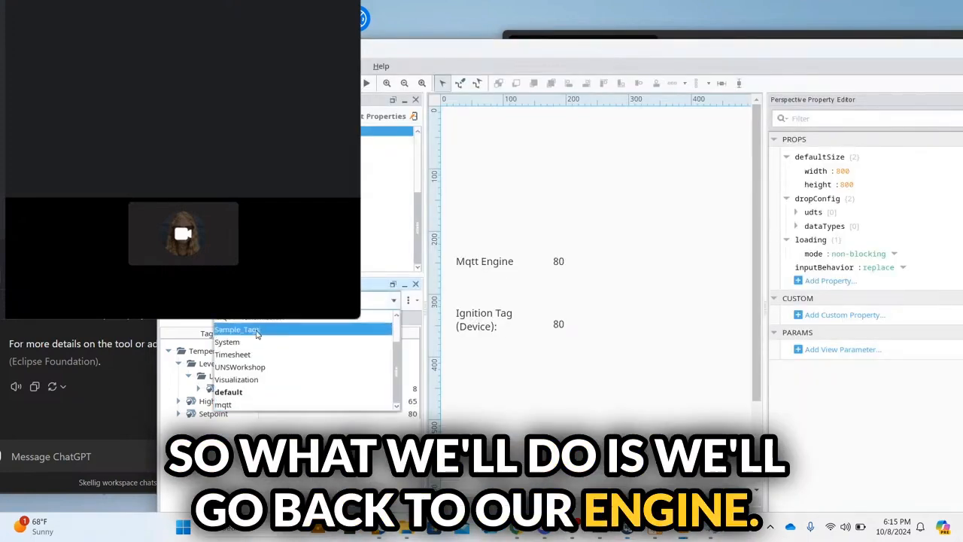
Step: In MQTT Engine tags, set Edge Nodes/GroupA/EdgeA/DeviceA Temperature Setpoint to 82
{"action": "scroll", "coordinate": [258, 332], "scroll_direction": "up", "scroll_amount": 1}
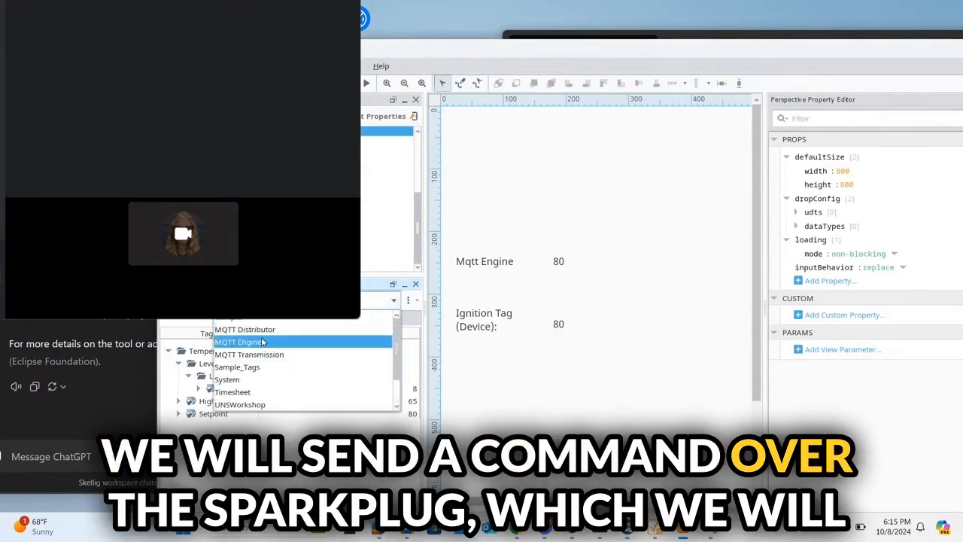
{"action": "left_click", "coordinate": [256, 341]}
{"action": "left_click", "coordinate": [168, 352]}
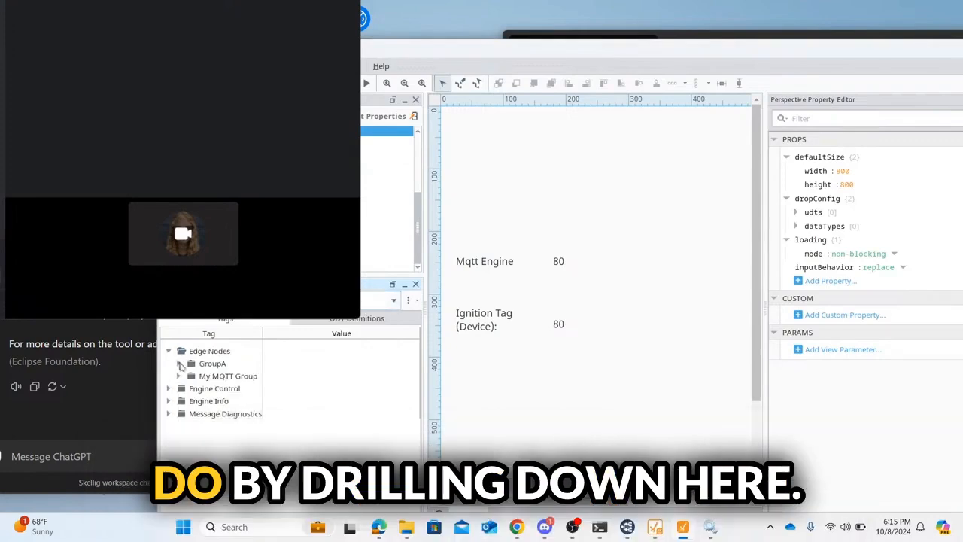
{"action": "left_click", "coordinate": [180, 365]}
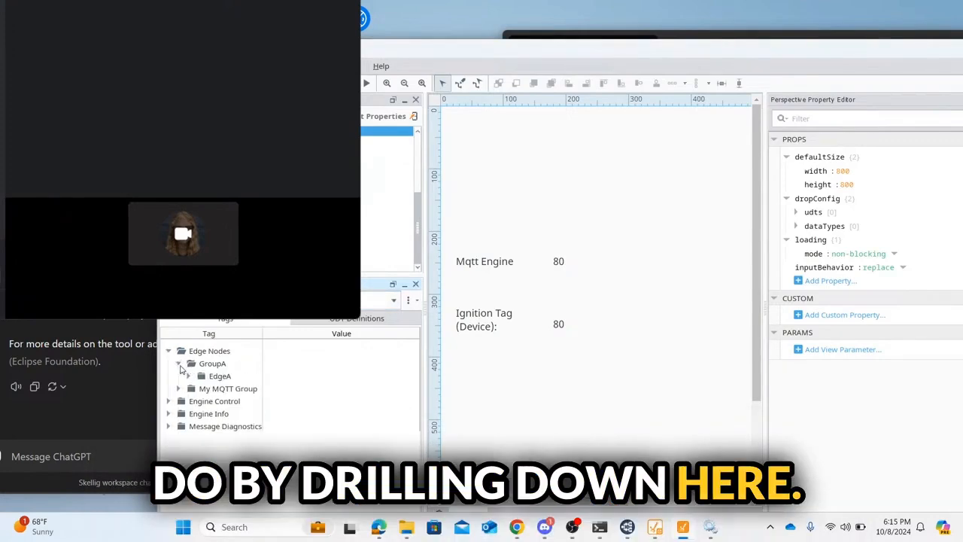
{"action": "left_click", "coordinate": [190, 377]}
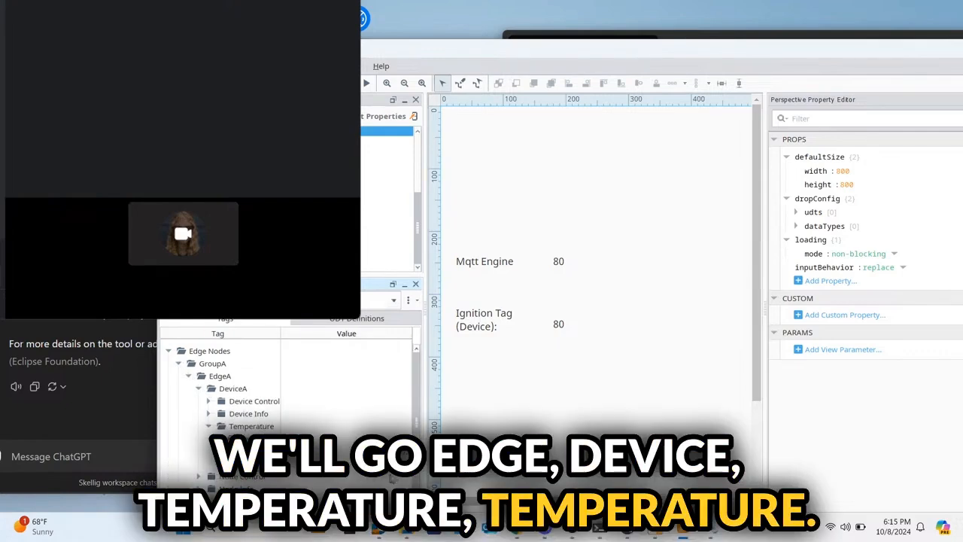
{"action": "left_click", "coordinate": [210, 427]}
{"action": "left_click", "coordinate": [249, 463]}
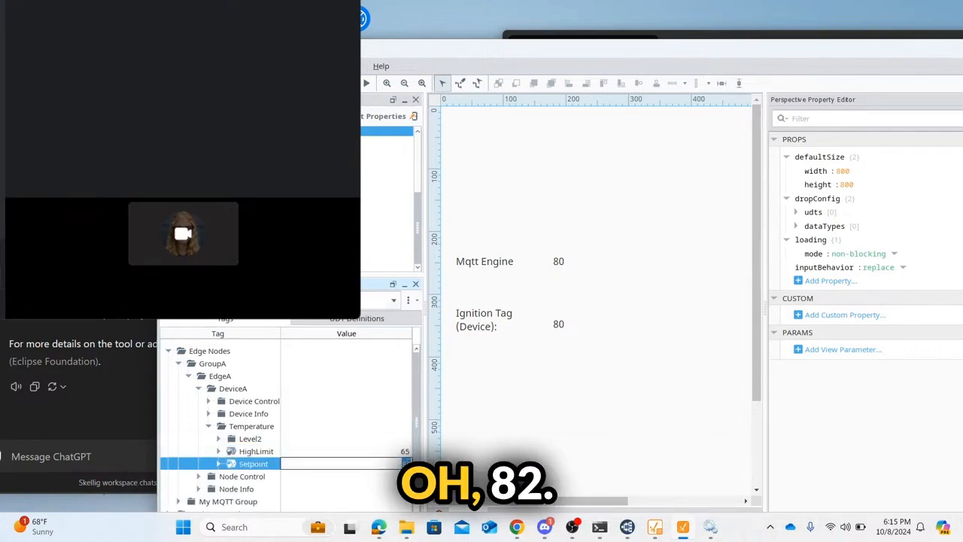
{"action": "type", "text": "82"}
{"action": "key", "text": "Return"}
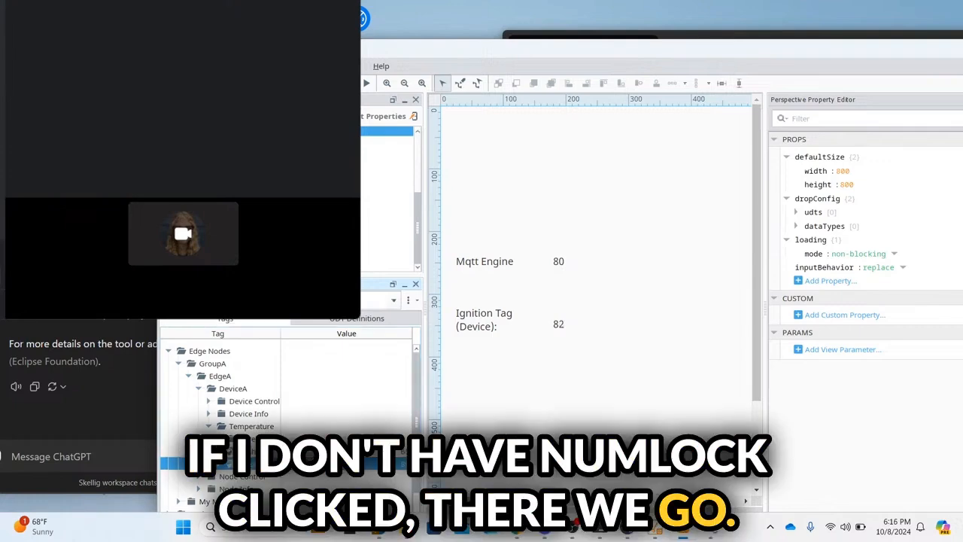
{"action": "mouse_move", "coordinate": [627, 527]}
{"action": "left_click", "coordinate": [636, 479]}
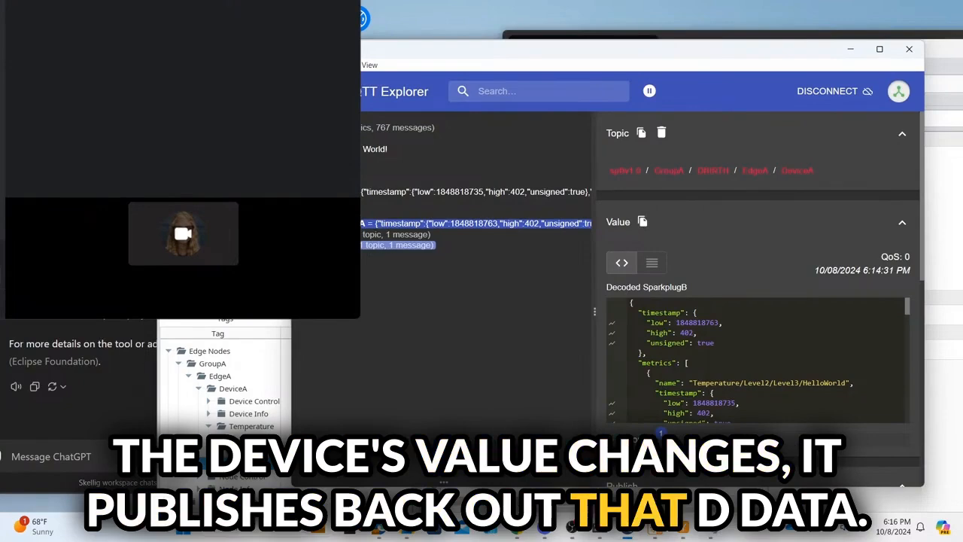
Step: Read DeviceA's decoded DCMD message showing Temperature/Setpoint intValue 82
{"action": "left_click", "coordinate": [339, 234]}
{"action": "left_click", "coordinate": [345, 245]}
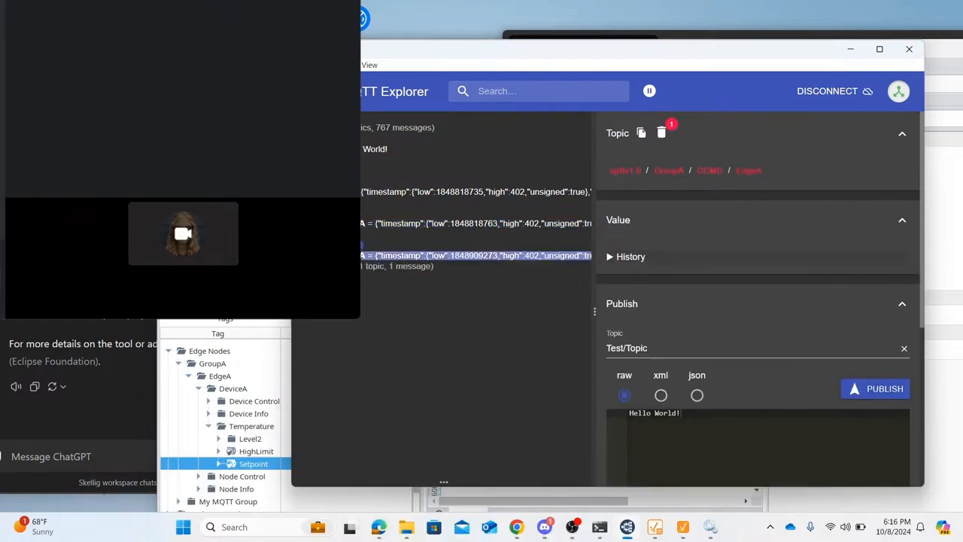
{"action": "left_click", "coordinate": [528, 257]}
{"action": "scroll", "coordinate": [728, 378], "scroll_direction": "down", "scroll_amount": 2}
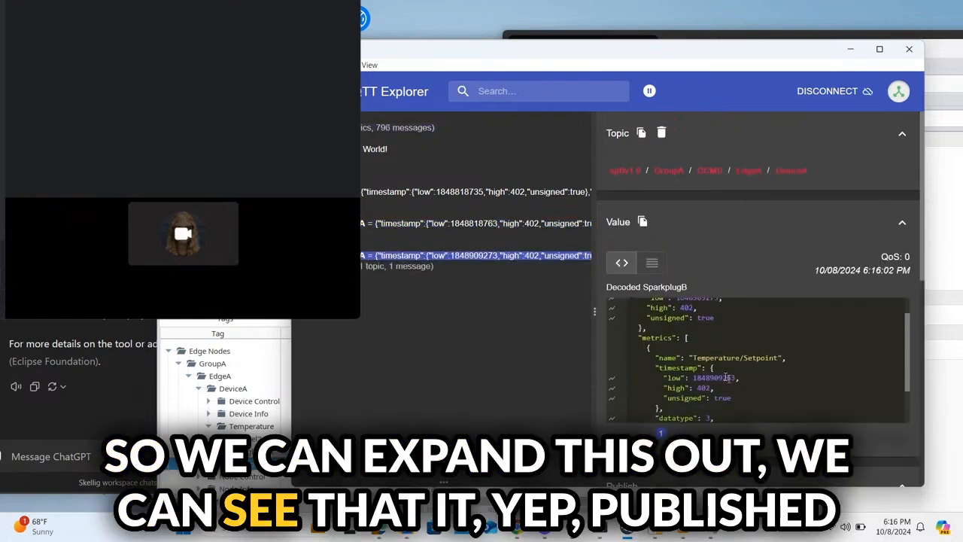
{"action": "scroll", "coordinate": [836, 377], "scroll_direction": "down", "scroll_amount": 5}
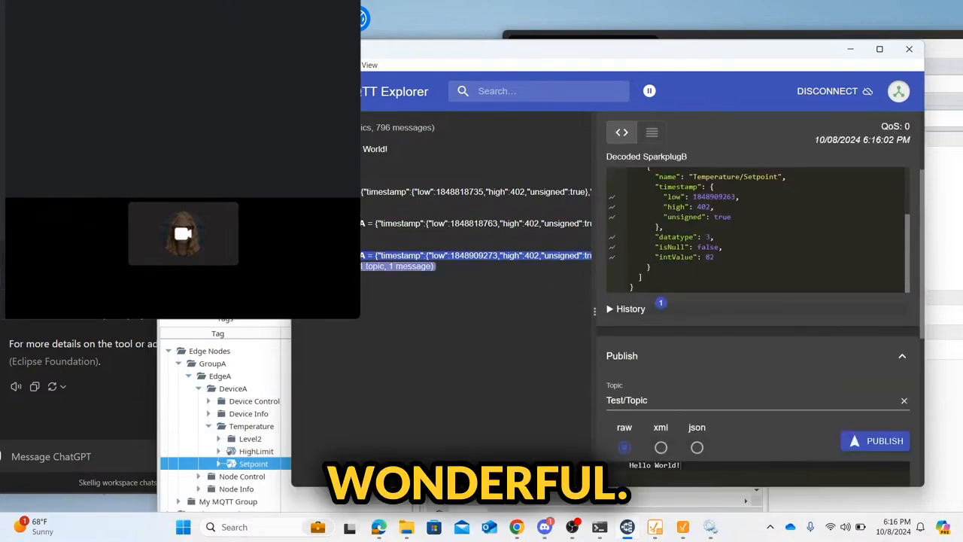
{"action": "scroll", "coordinate": [622, 256], "scroll_direction": "up", "scroll_amount": 5}
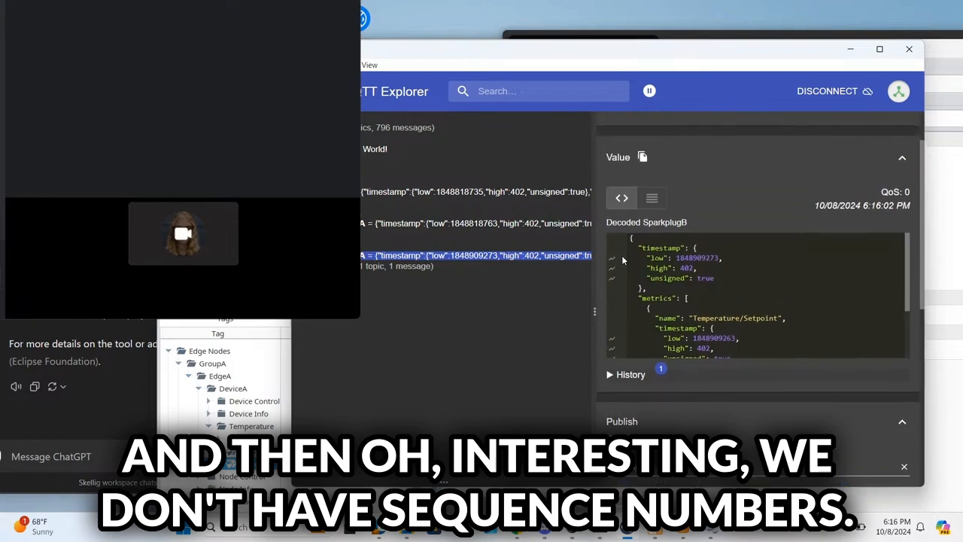
Step: Check the newest DDATA DeviceA message for Setpoint 82 and its seq number
{"action": "left_click", "coordinate": [345, 266]}
{"action": "left_click", "coordinate": [344, 267]}
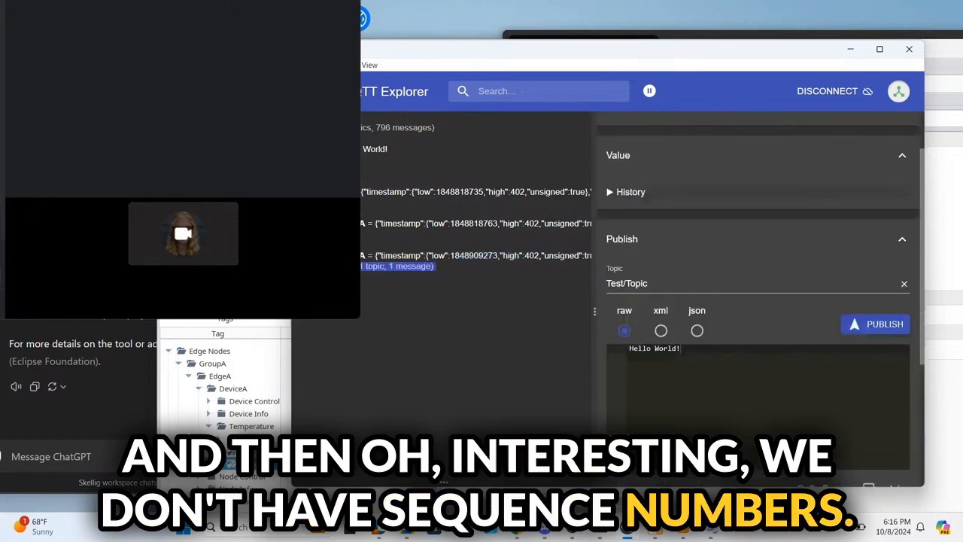
{"action": "left_click", "coordinate": [369, 289]}
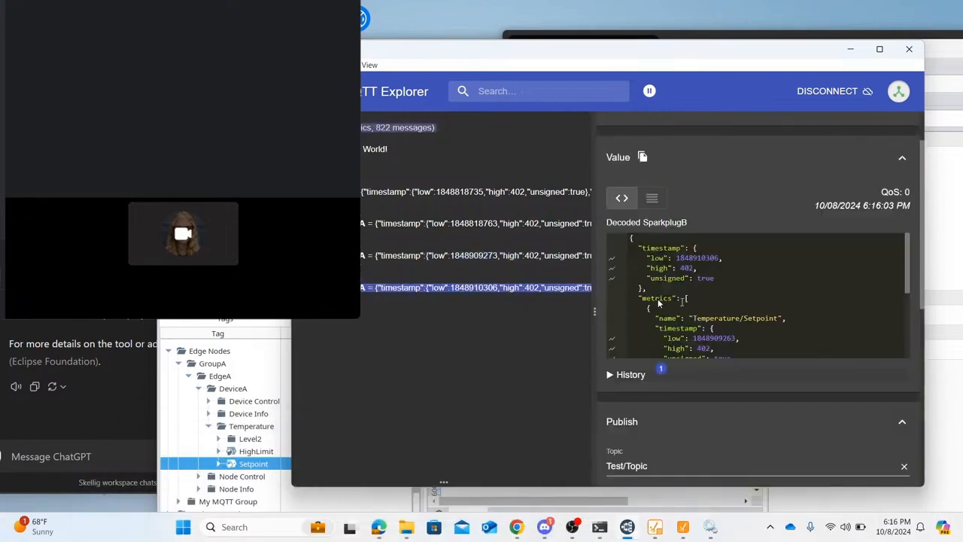
{"action": "scroll", "coordinate": [726, 316], "scroll_direction": "down", "scroll_amount": 5}
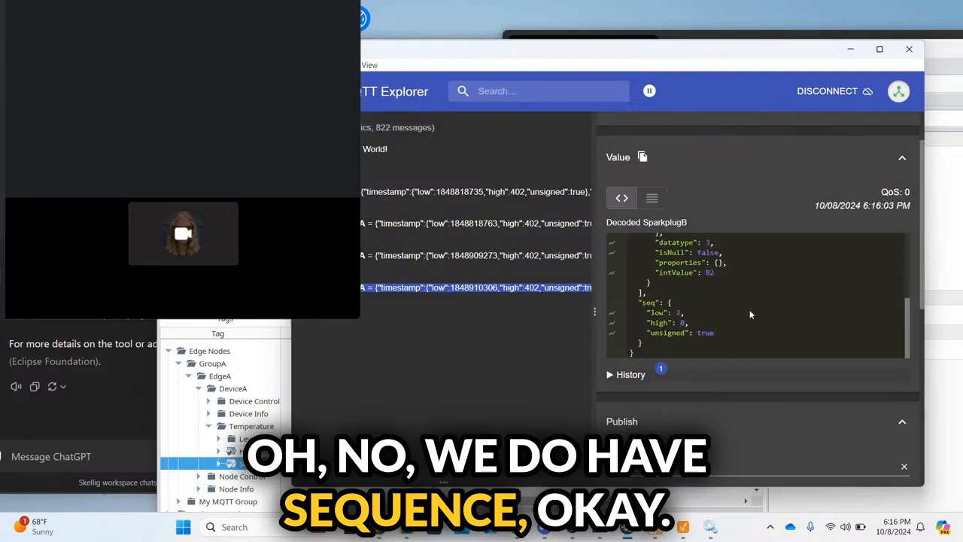
{"action": "scroll", "coordinate": [750, 314], "scroll_direction": "up", "scroll_amount": 5}
{"action": "scroll", "coordinate": [750, 315], "scroll_direction": "down", "scroll_amount": 5}
{"action": "scroll", "coordinate": [750, 315], "scroll_direction": "up", "scroll_amount": 5}
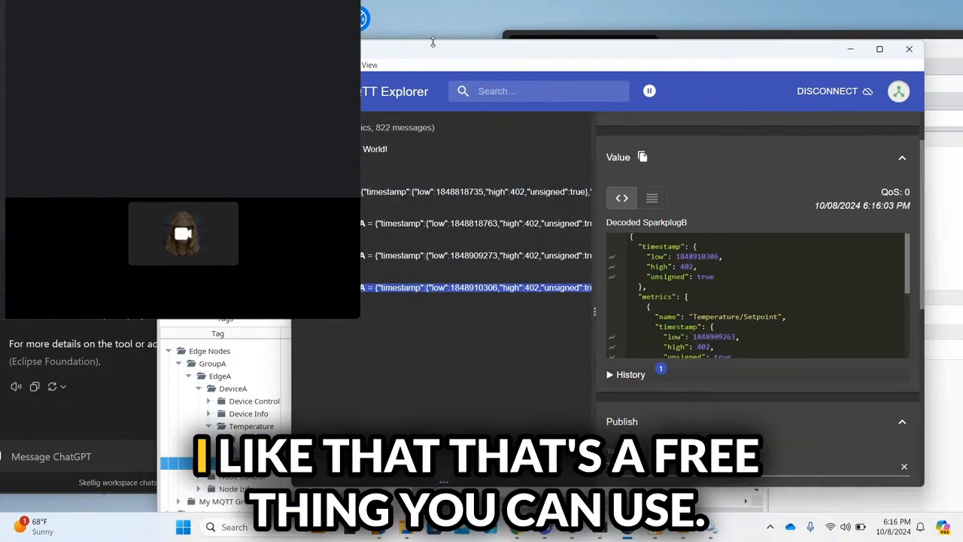
Step: Shrink MQTT Explorer and bring the LinkedIn browser window forward
{"action": "left_click_drag", "start_coordinate": [433, 42], "coordinate": [433, 104]}
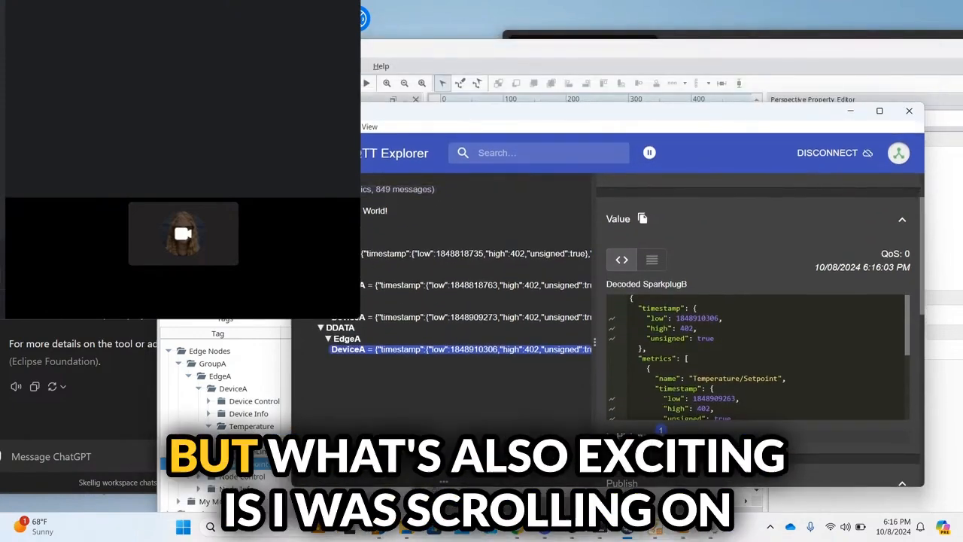
{"action": "mouse_move", "coordinate": [518, 532]}
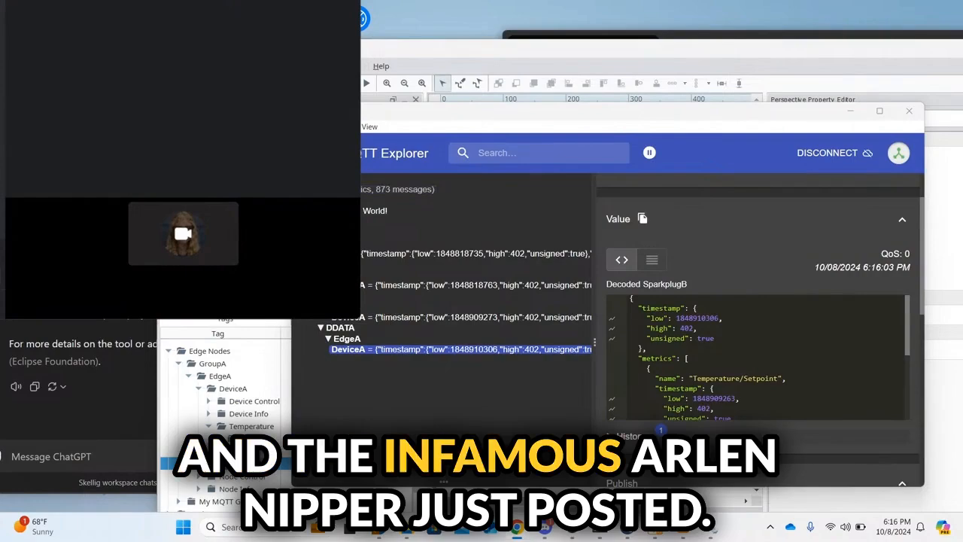
{"action": "left_click_drag", "start_coordinate": [663, 538], "coordinate": [592, 64]}
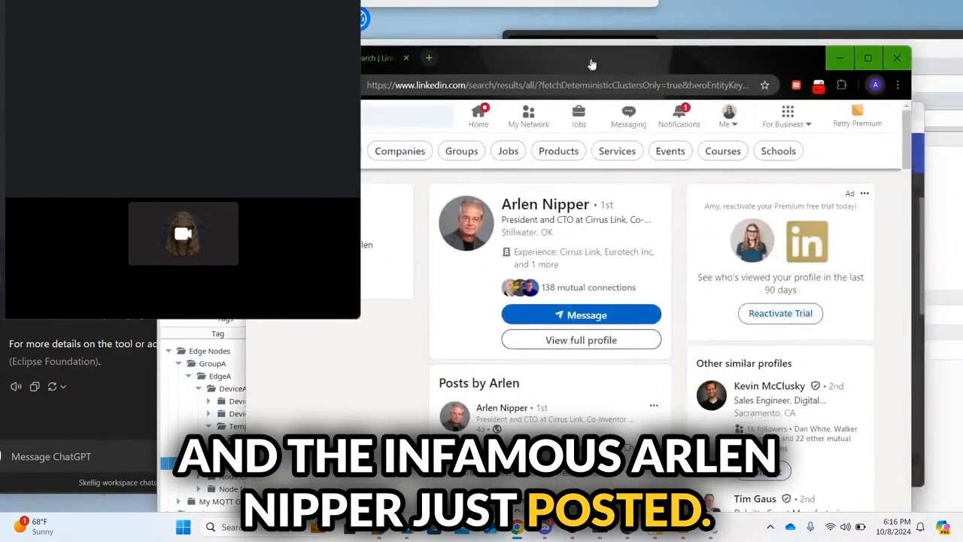
Step: Expand the Chariot MQTT Server 2.6.0 announcement post and scroll through its full text
{"action": "scroll", "coordinate": [530, 402], "scroll_direction": "down", "scroll_amount": 2}
{"action": "left_click", "coordinate": [596, 330]}
{"action": "scroll", "coordinate": [597, 331], "scroll_direction": "down", "scroll_amount": 1}
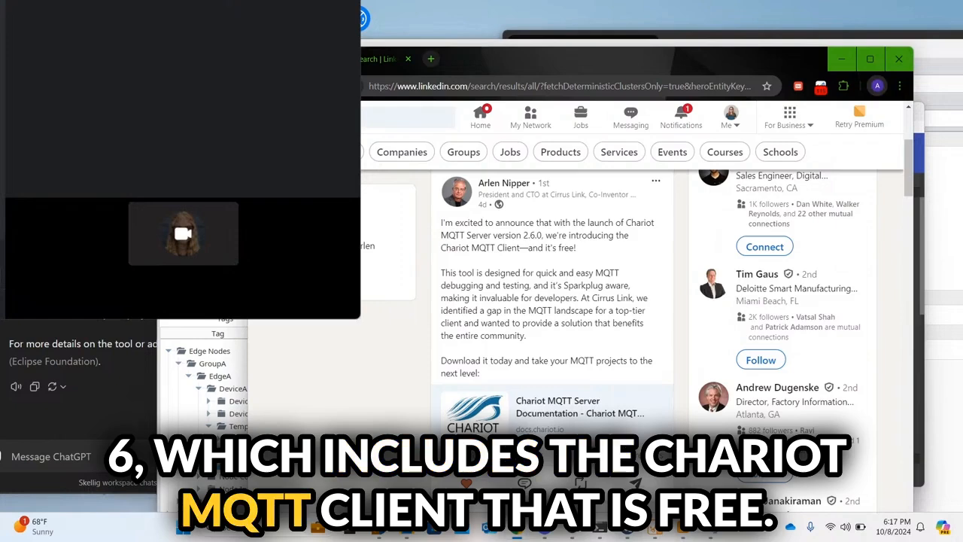
{"action": "scroll", "coordinate": [555, 278], "scroll_direction": "down", "scroll_amount": 1}
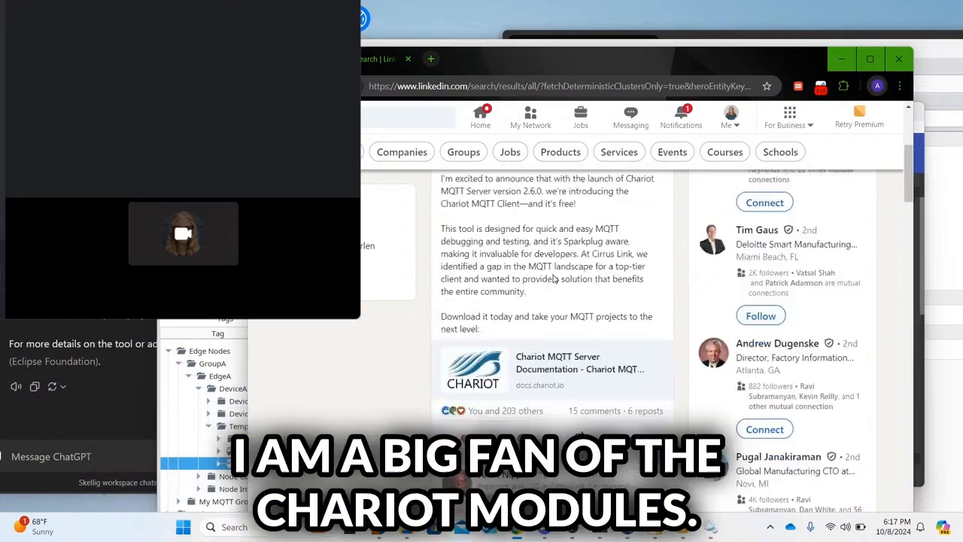
{"action": "scroll", "coordinate": [555, 278], "scroll_direction": "up", "scroll_amount": 2}
{"action": "scroll", "coordinate": [555, 278], "scroll_direction": "down", "scroll_amount": 1}
{"action": "scroll", "coordinate": [555, 278], "scroll_direction": "up", "scroll_amount": 1}
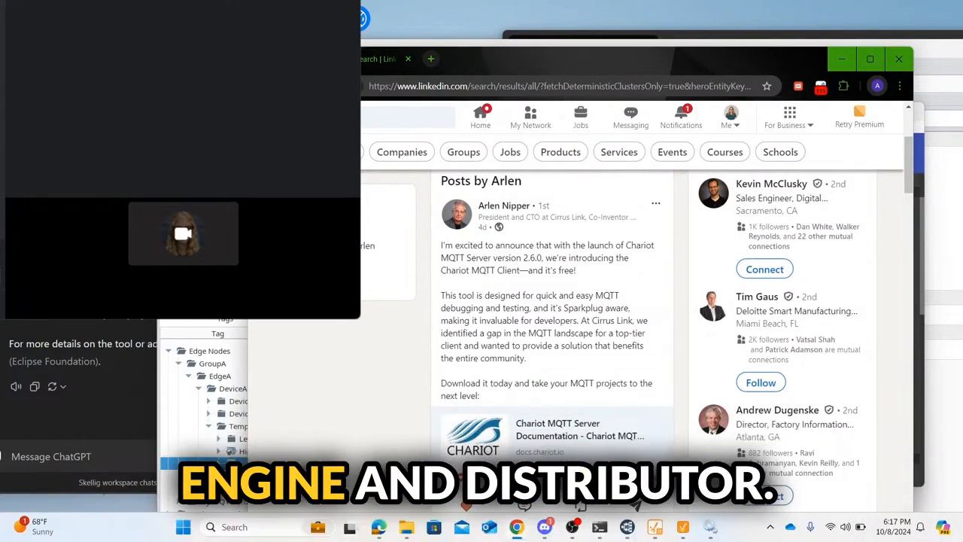
{"action": "scroll", "coordinate": [556, 358], "scroll_direction": "down", "scroll_amount": 1}
{"action": "scroll", "coordinate": [556, 357], "scroll_direction": "up", "scroll_amount": 2}
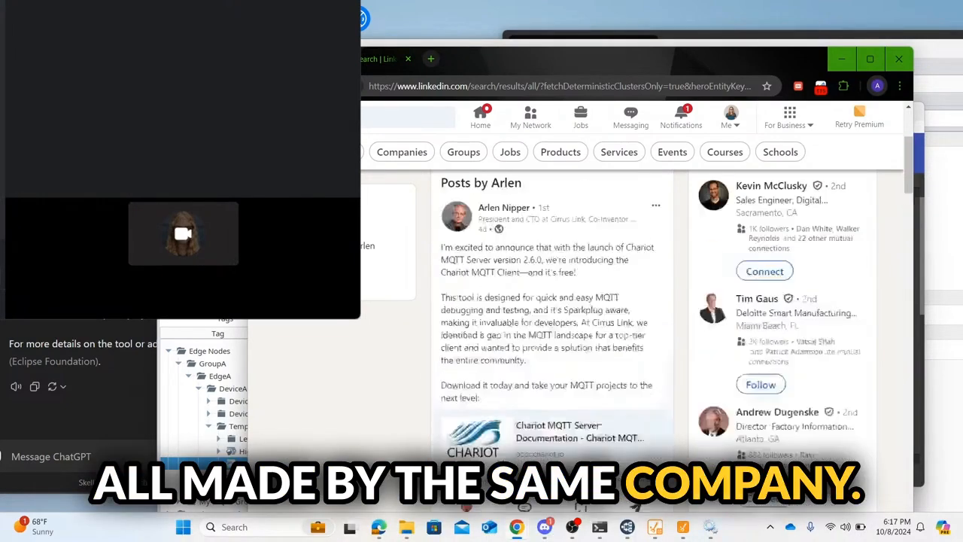
{"action": "scroll", "coordinate": [556, 357], "scroll_direction": "down", "scroll_amount": 1}
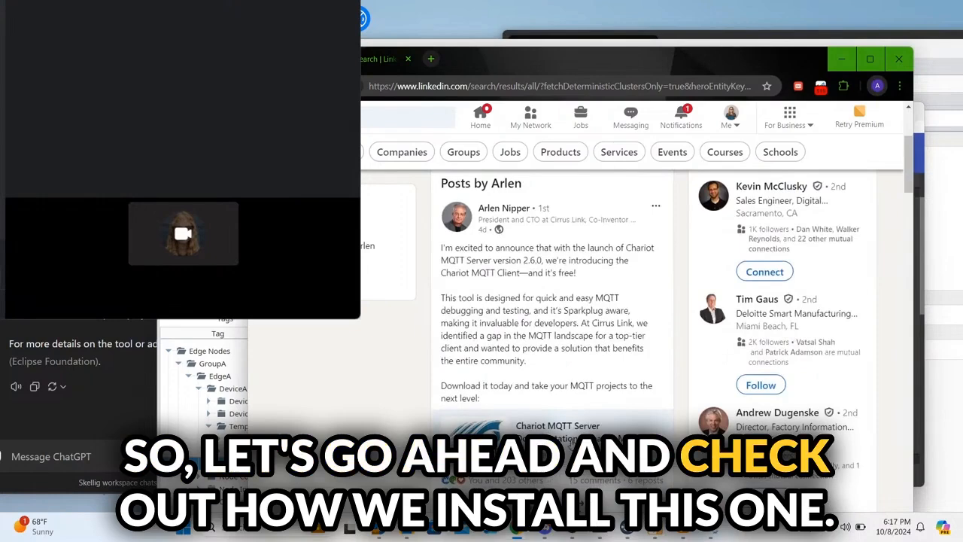
Step: Follow the post's documentation link to the Chariot MQTT Server Installation page
{"action": "left_click", "coordinate": [572, 444]}
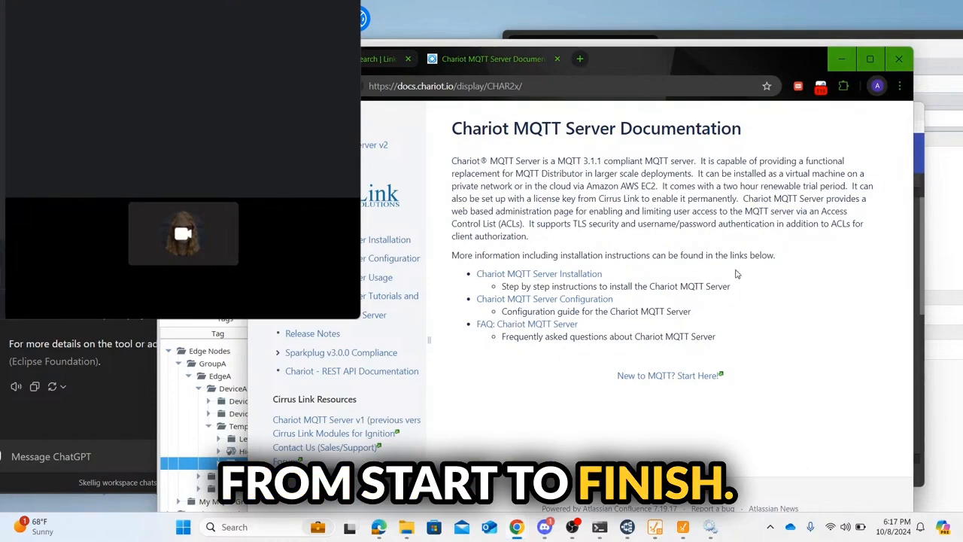
{"action": "left_click", "coordinate": [544, 276]}
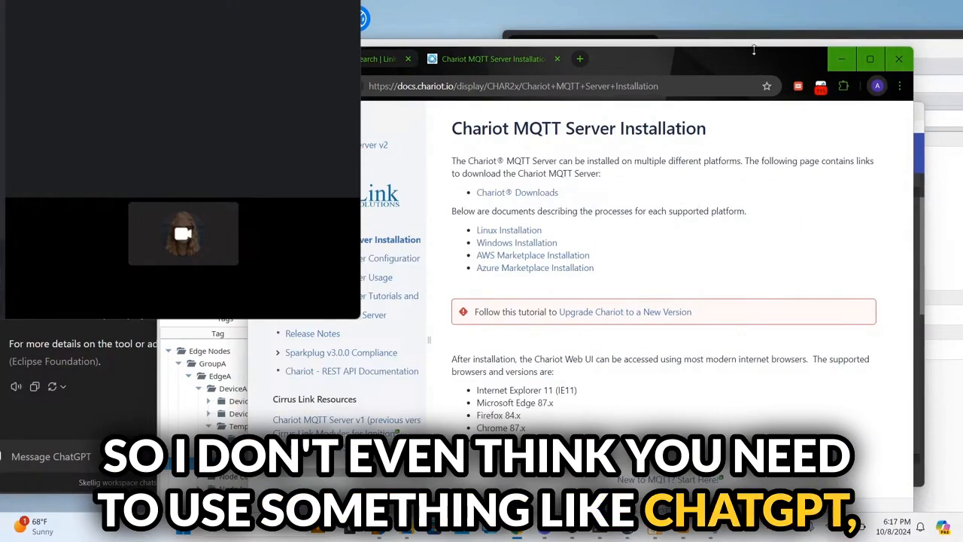
{"action": "left_click_drag", "start_coordinate": [759, 57], "coordinate": [775, 1]}
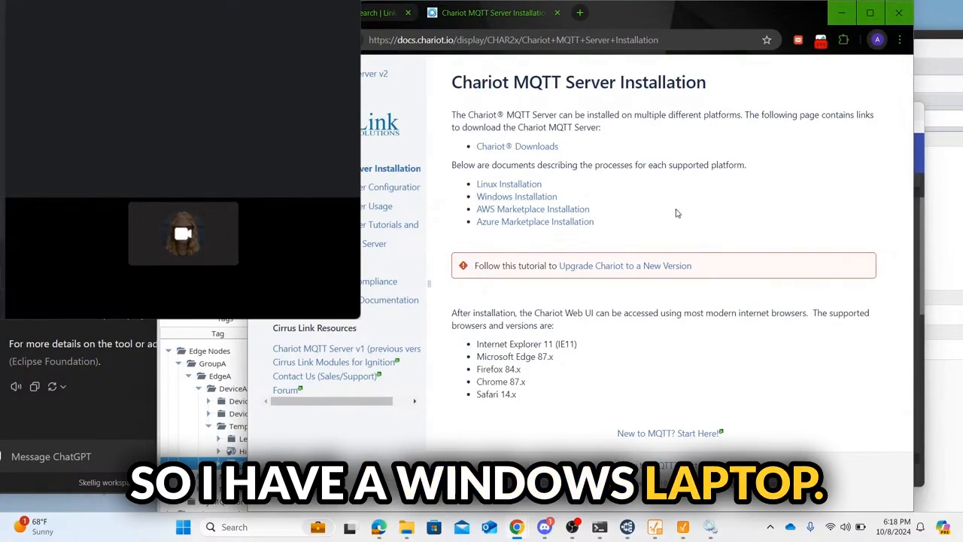
Step: Open the Windows Installation guide, download the Chariot MQTT Server zip, and review the install.bat steps
{"action": "left_click", "coordinate": [530, 198]}
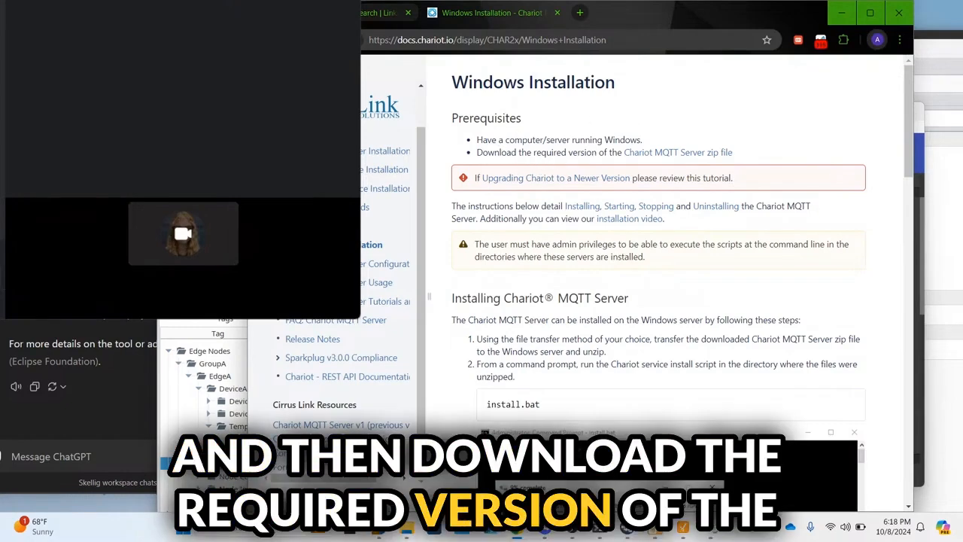
{"action": "left_click", "coordinate": [651, 155]}
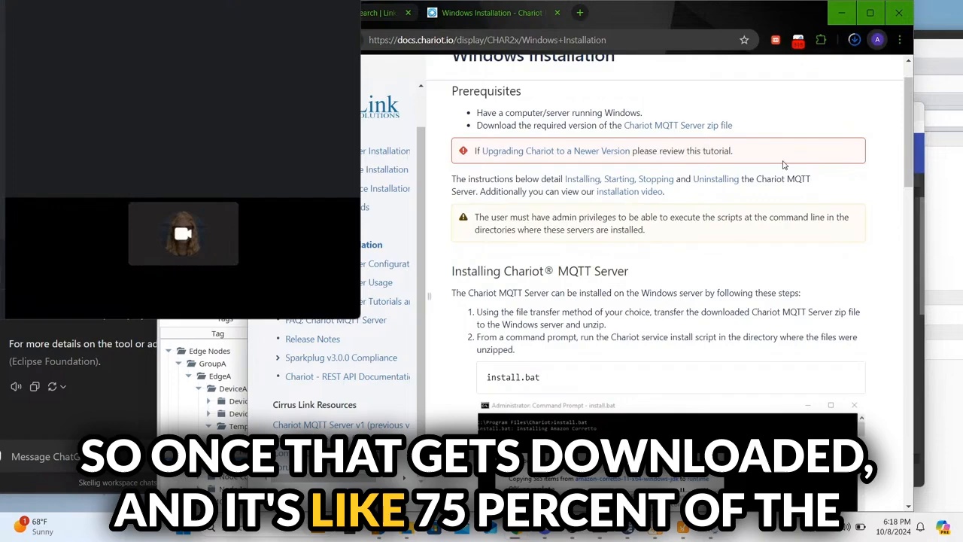
{"action": "scroll", "coordinate": [838, 66], "scroll_direction": "down", "scroll_amount": 1}
{"action": "scroll", "coordinate": [574, 145], "scroll_direction": "down", "scroll_amount": 3}
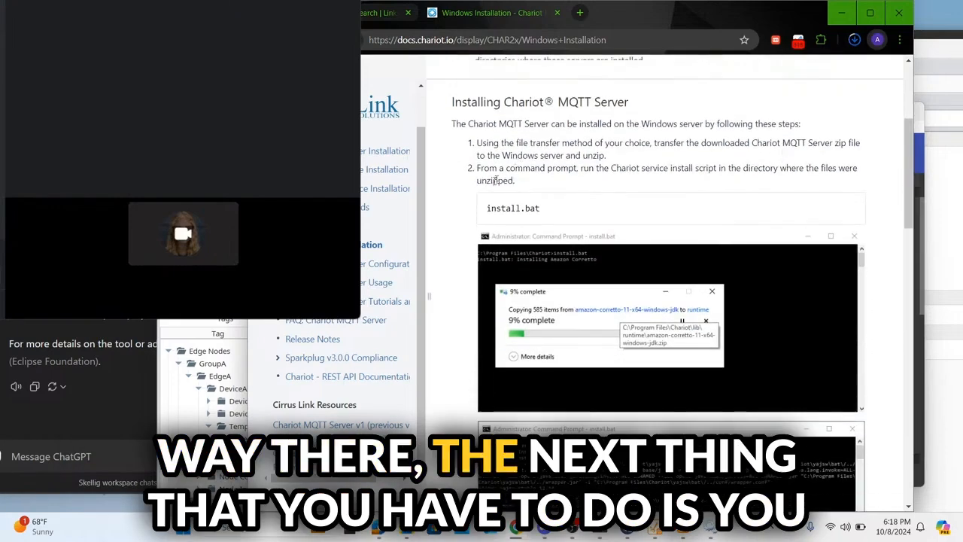
{"action": "scroll", "coordinate": [574, 145], "scroll_direction": "up", "scroll_amount": 1}
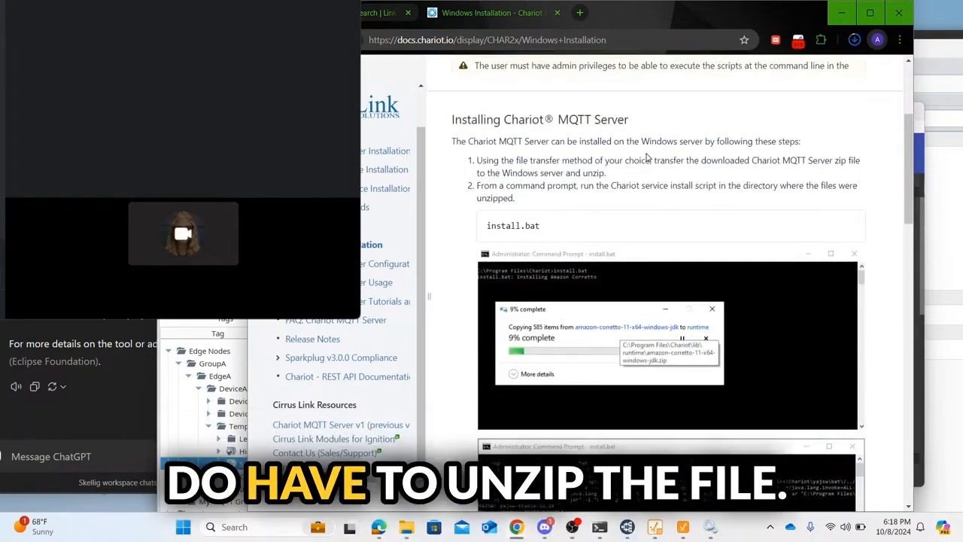
{"action": "scroll", "coordinate": [646, 156], "scroll_direction": "up", "scroll_amount": 3}
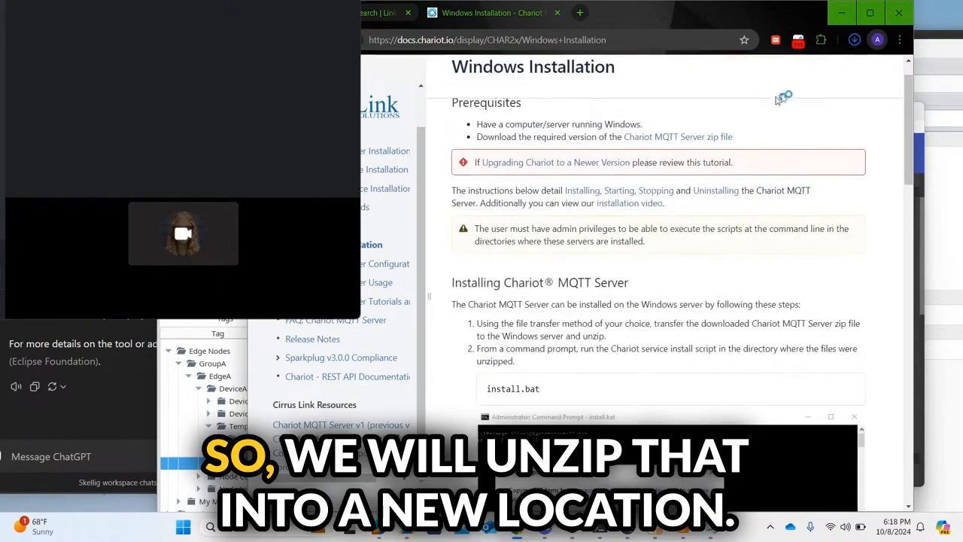
Step: Locate the downloaded chariot_windows_2.6.0 zip in its folder and start Extract All
{"action": "left_click", "coordinate": [856, 41]}
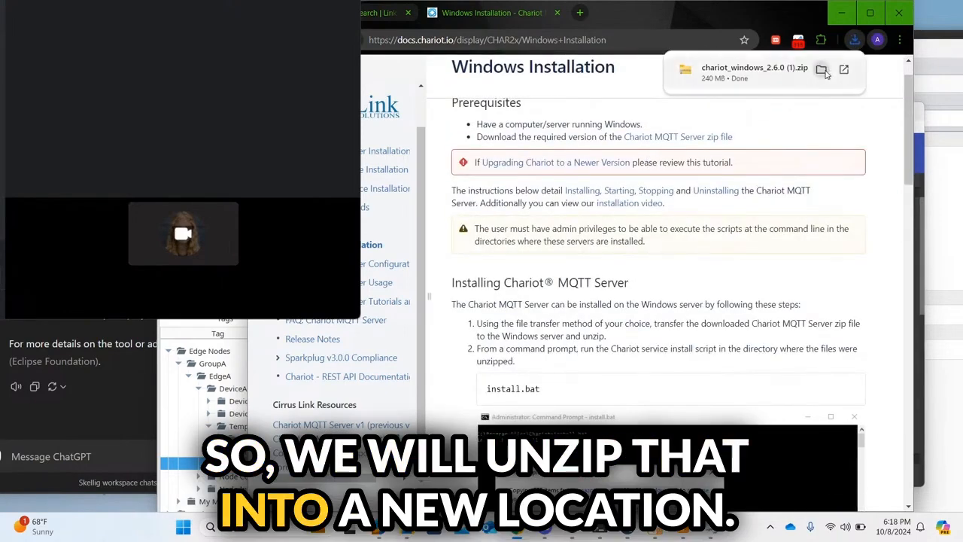
{"action": "left_click", "coordinate": [822, 70]}
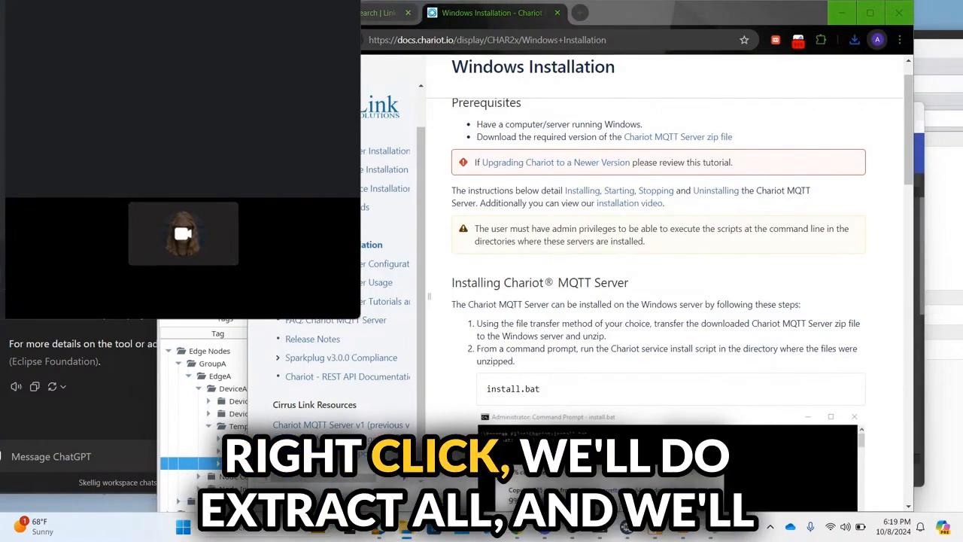
{"action": "left_click", "coordinate": [460, 290]}
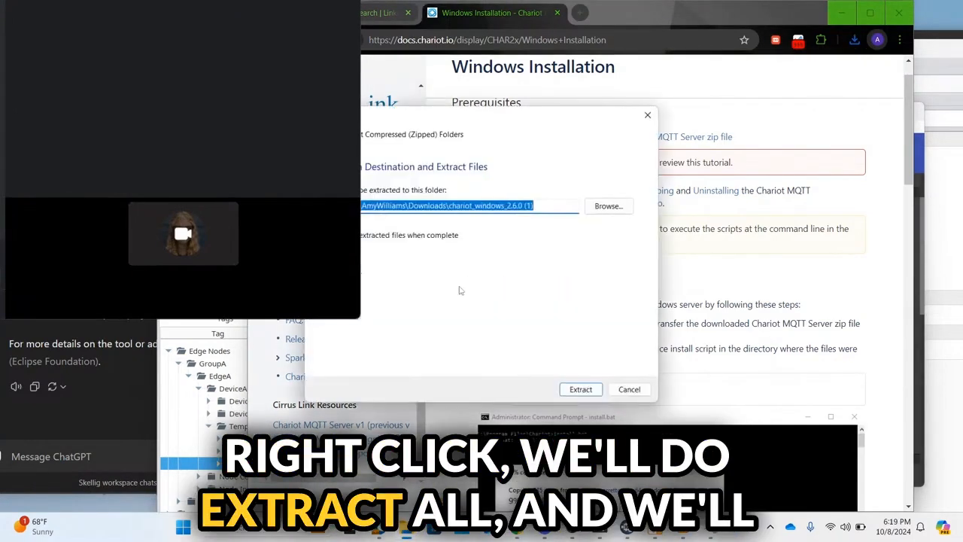
Step: Extract the zip's contents into the Livestream folder
{"action": "left_click", "coordinate": [608, 206]}
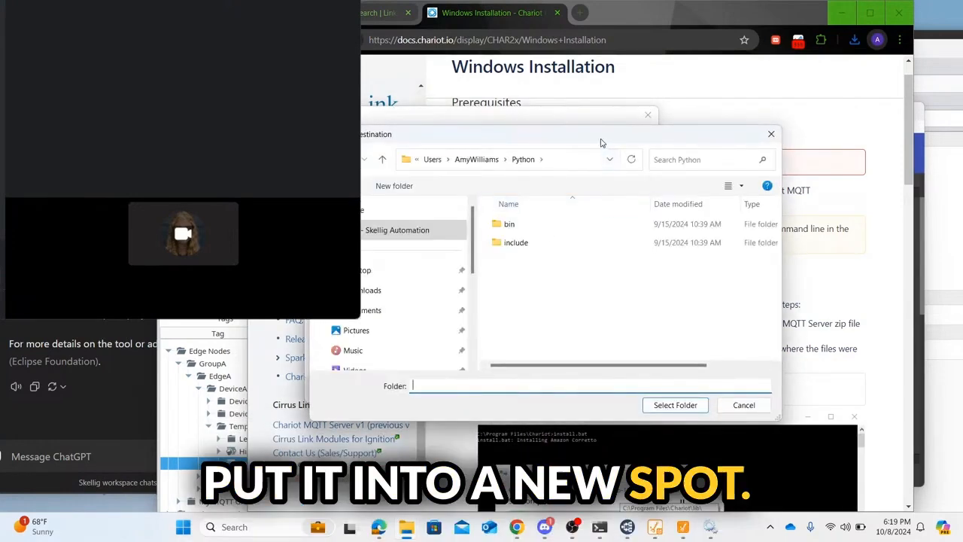
{"action": "left_click", "coordinate": [476, 159]}
{"action": "left_click", "coordinate": [700, 159]}
{"action": "type", "text": "Live"}
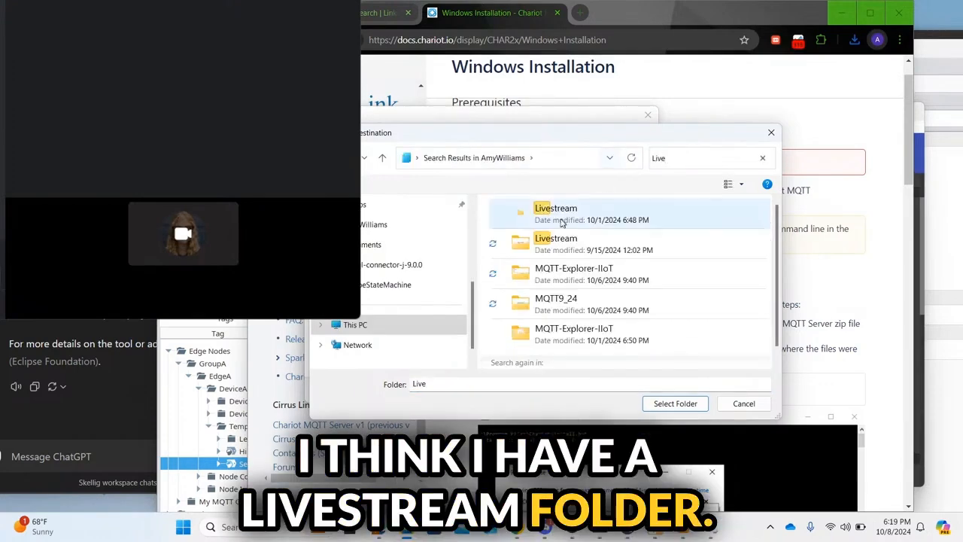
{"action": "left_click", "coordinate": [597, 247]}
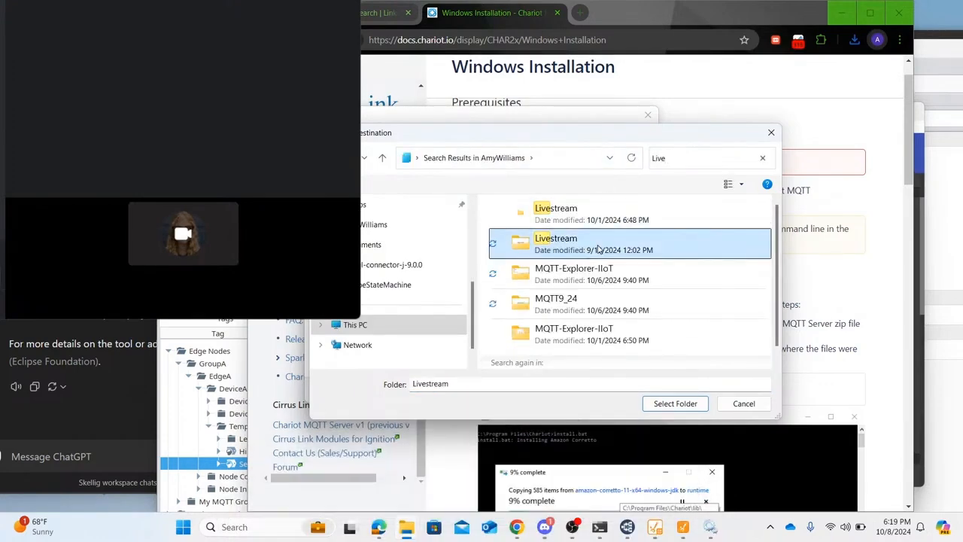
{"action": "double_click", "coordinate": [560, 241]}
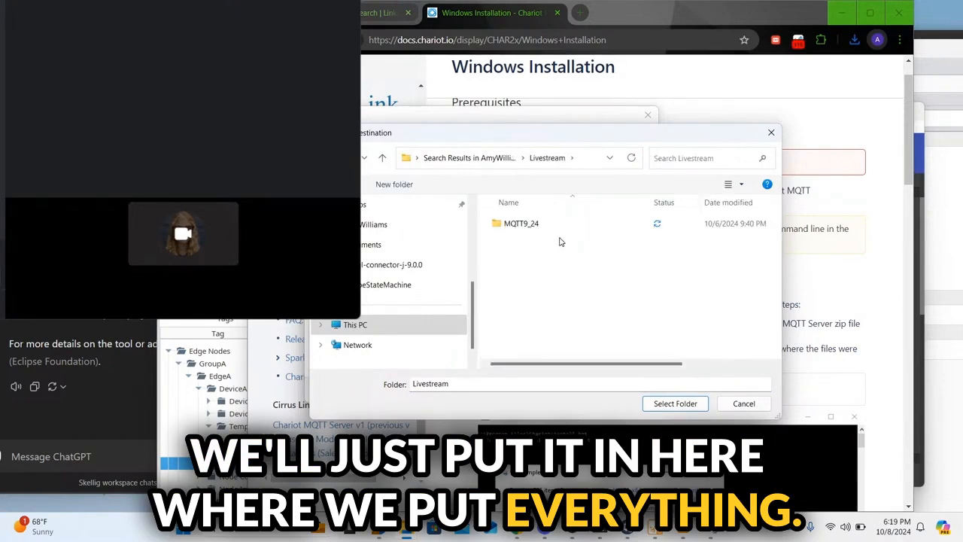
{"action": "left_click", "coordinate": [680, 404]}
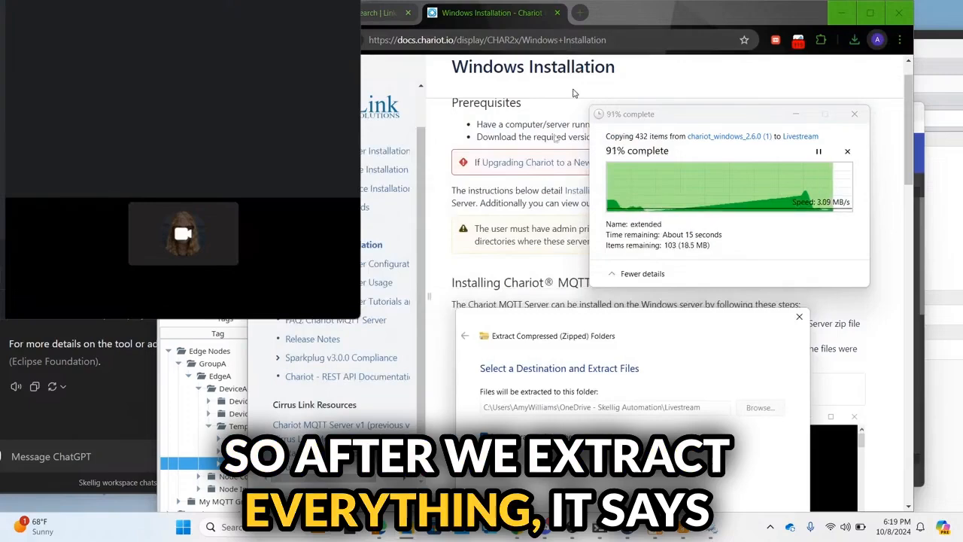
{"action": "right_click", "coordinate": [493, 285]}
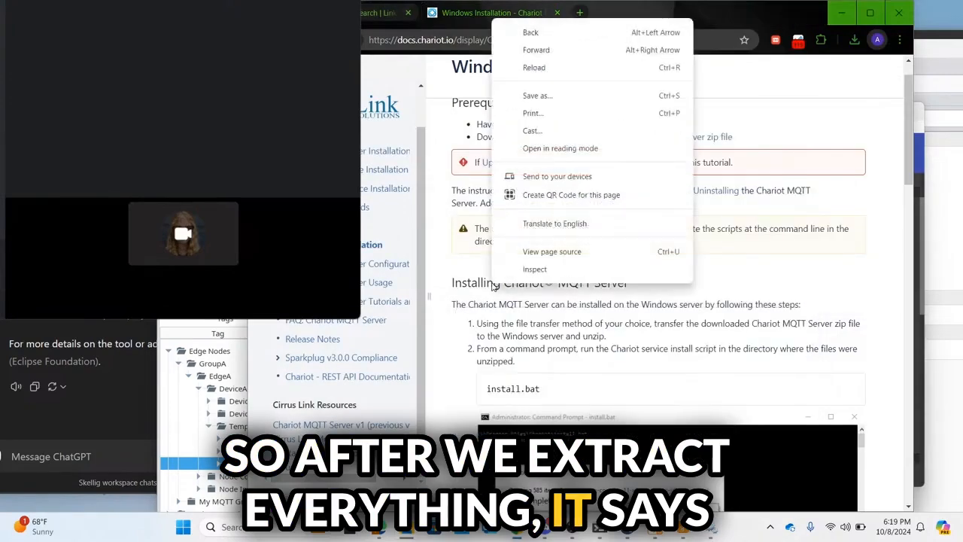
{"action": "left_click", "coordinate": [557, 312]}
{"action": "scroll", "coordinate": [557, 312], "scroll_direction": "down", "scroll_amount": 2}
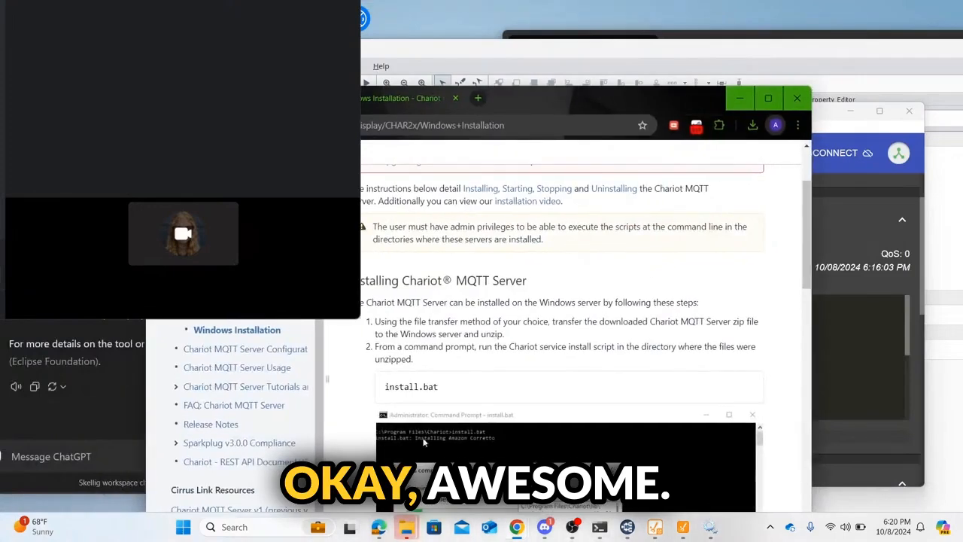
Step: Verify the Livestream folder holds the 21 extracted Chariot items, including bin, conf, install and serviceStart
{"action": "mouse_move", "coordinate": [407, 527]}
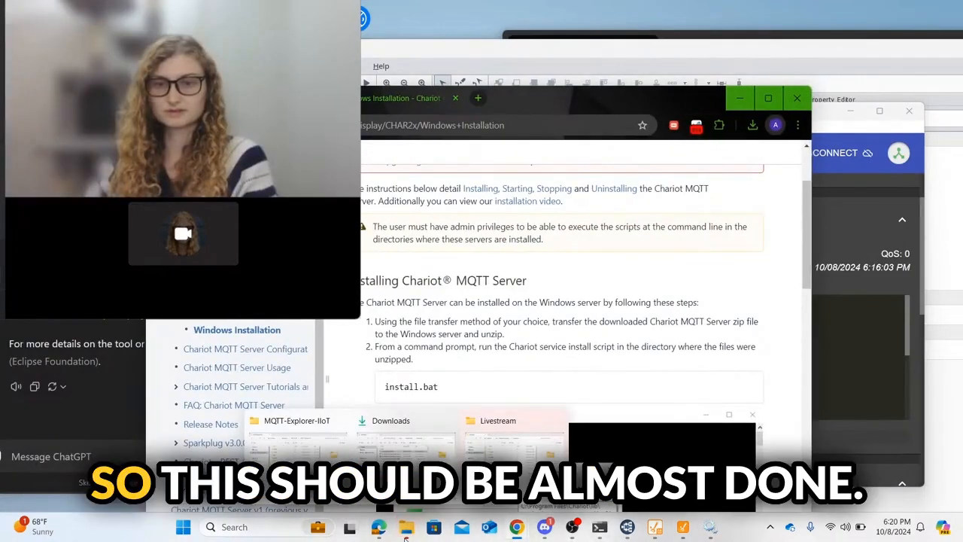
{"action": "left_click", "coordinate": [403, 470]}
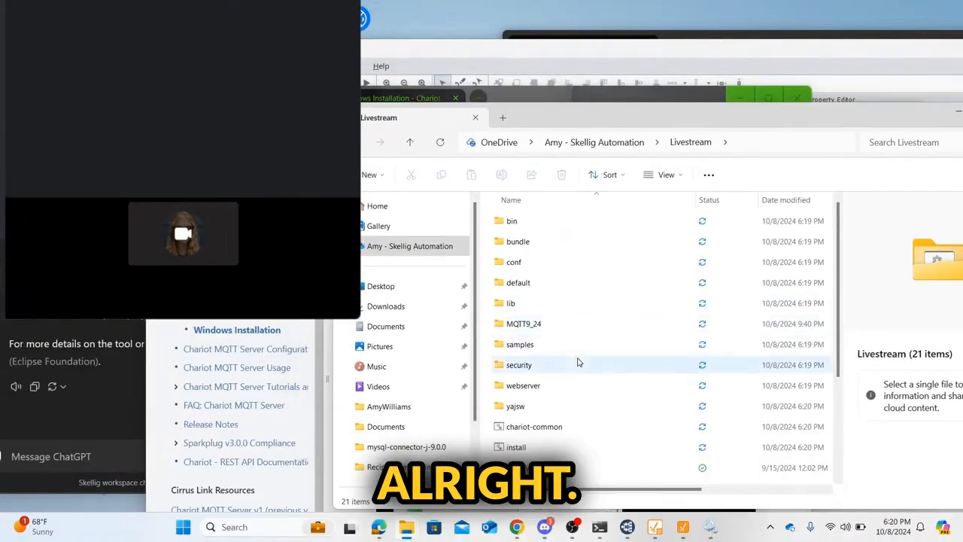
{"action": "scroll", "coordinate": [577, 362], "scroll_direction": "down", "scroll_amount": 3}
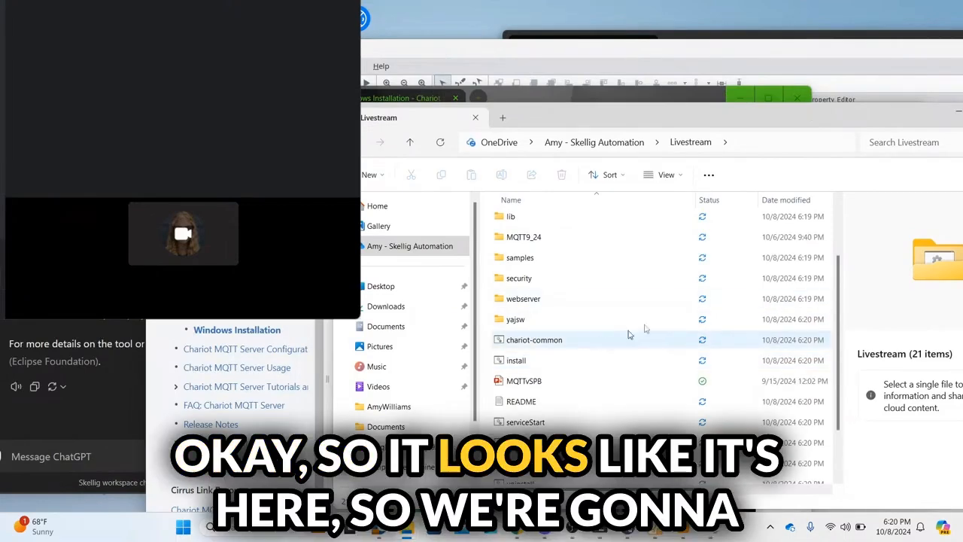
{"action": "left_click", "coordinate": [798, 142]}
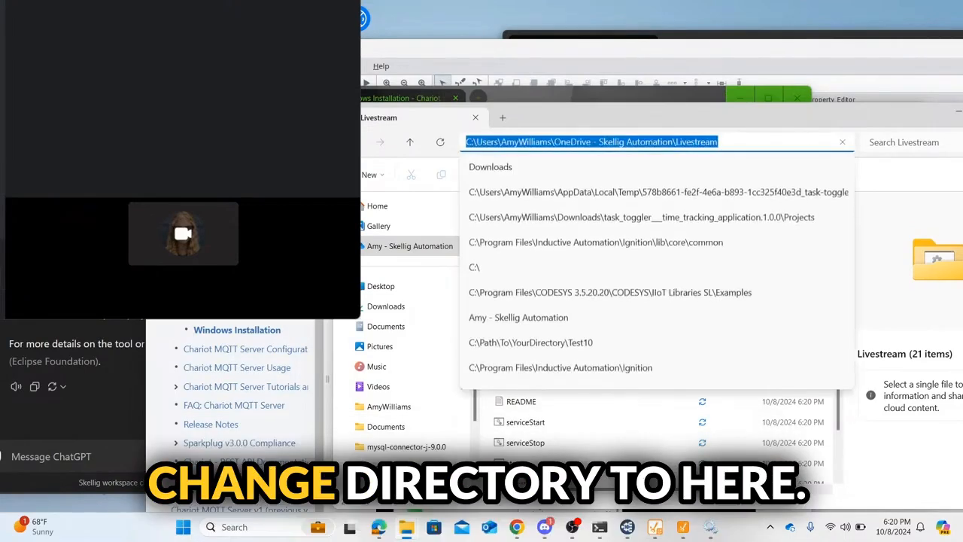
{"action": "left_click_drag", "start_coordinate": [826, 118], "coordinate": [851, 331]}
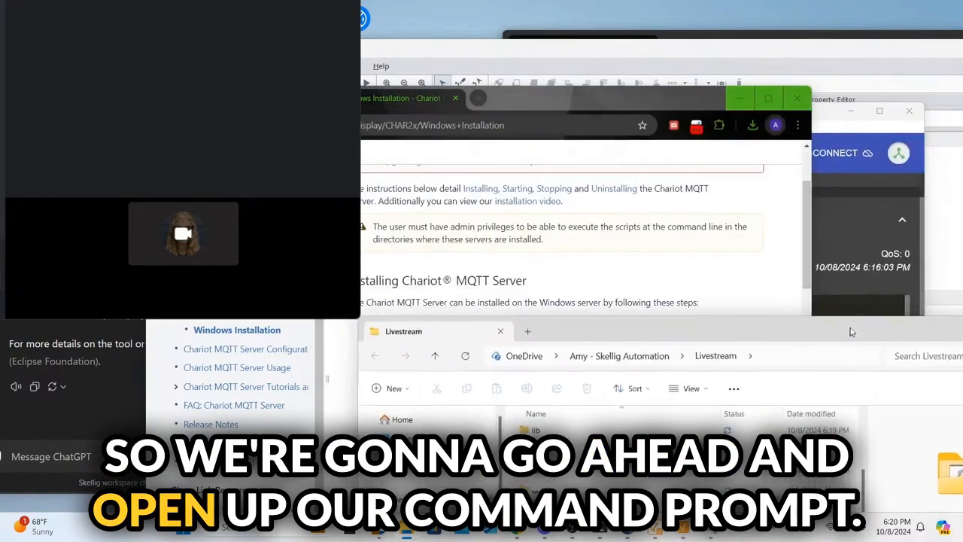
Step: Stop MQTT Explorer with Ctrl+C and change the command prompt into the Livestream folder
{"action": "mouse_move", "coordinate": [593, 540]}
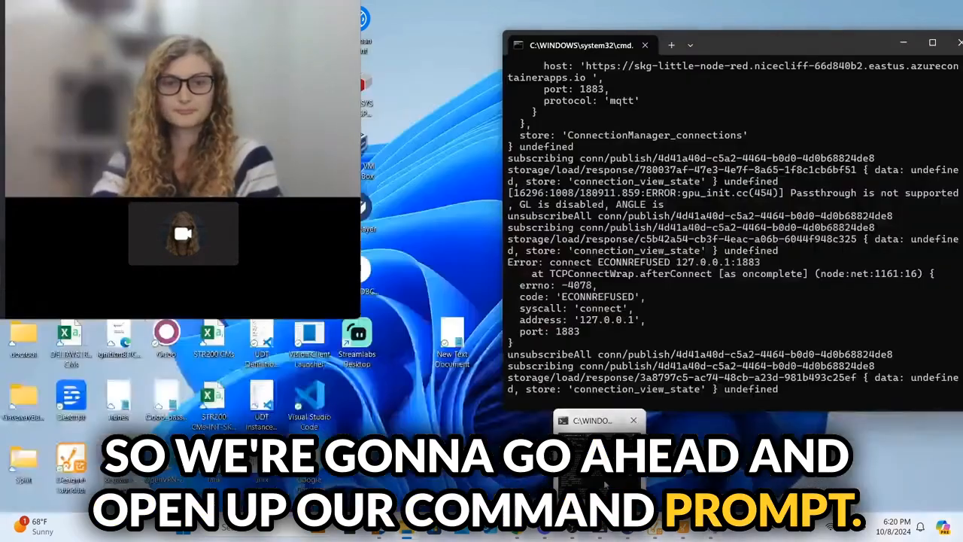
{"action": "left_click", "coordinate": [599, 459]}
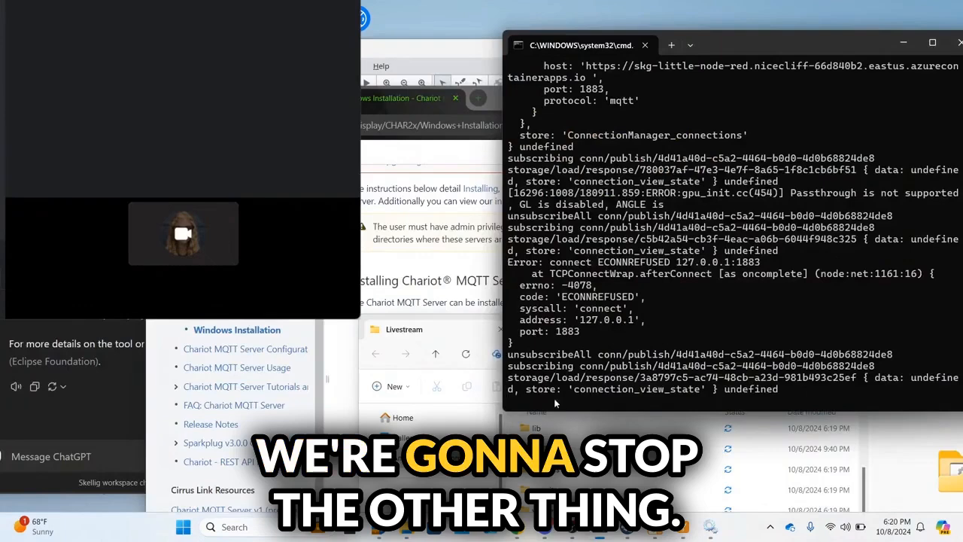
{"action": "key", "text": "ctrl+c"}
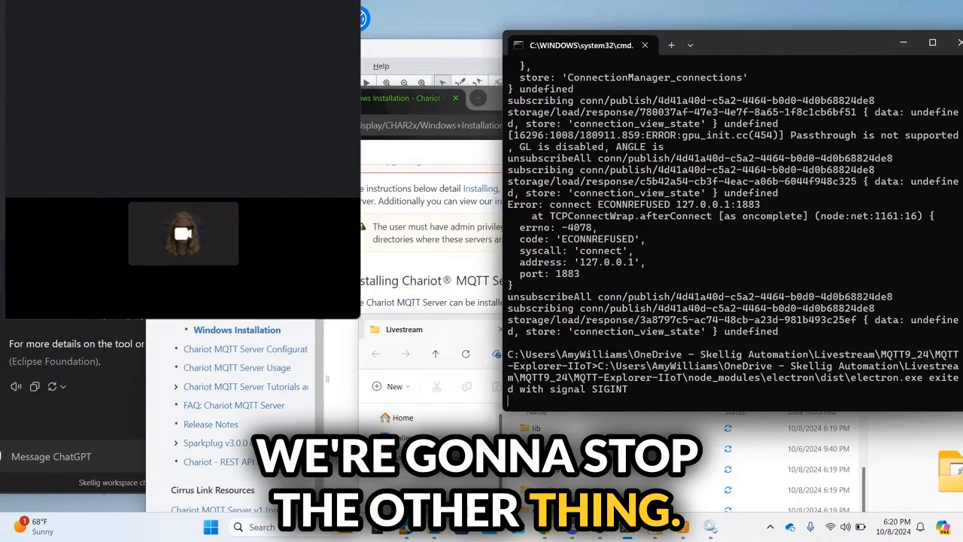
{"action": "key", "text": "Return"}
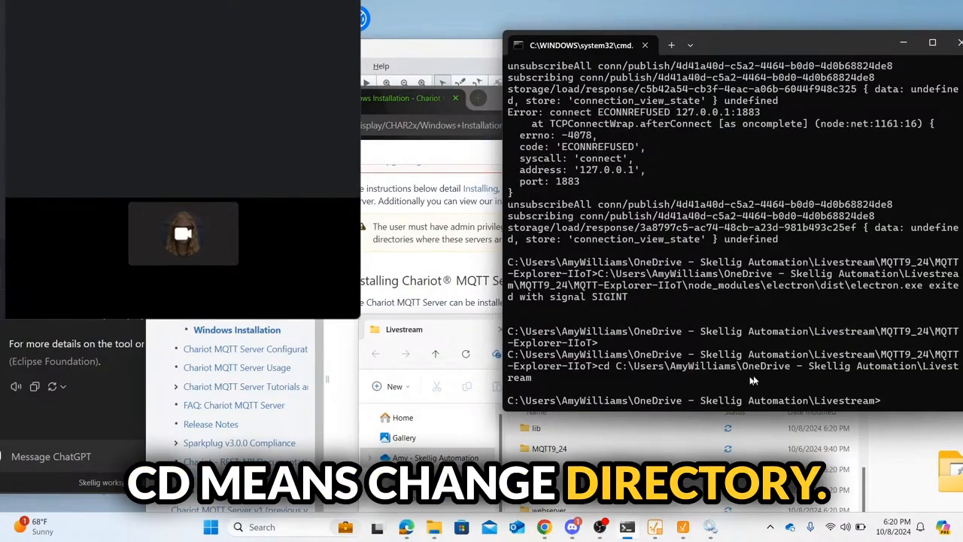
{"action": "left_click", "coordinate": [411, 261]}
{"action": "scroll", "coordinate": [414, 271], "scroll_direction": "down", "scroll_amount": 2}
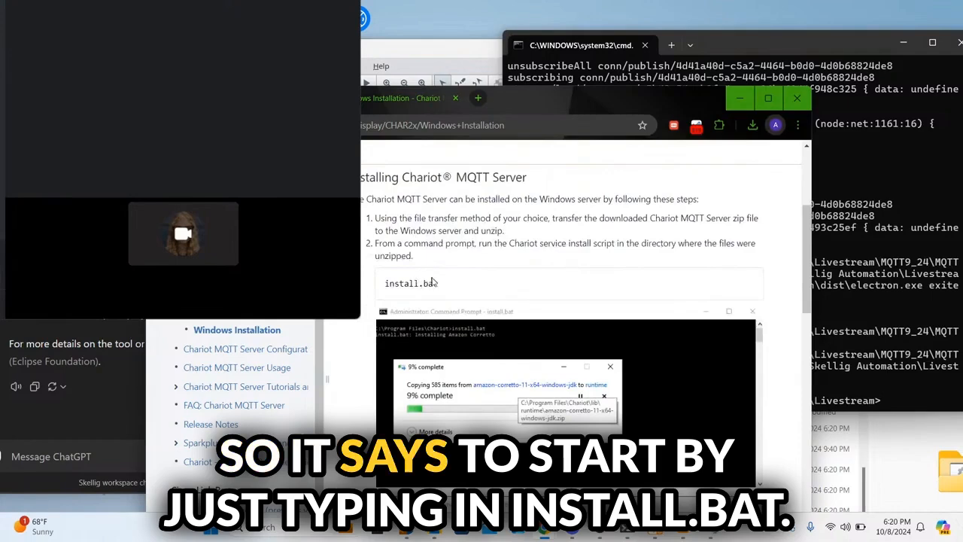
Step: Run install.bat from the Livestream folder to begin installing the Chariot service
{"action": "left_click_drag", "start_coordinate": [408, 284], "coordinate": [385, 284]}
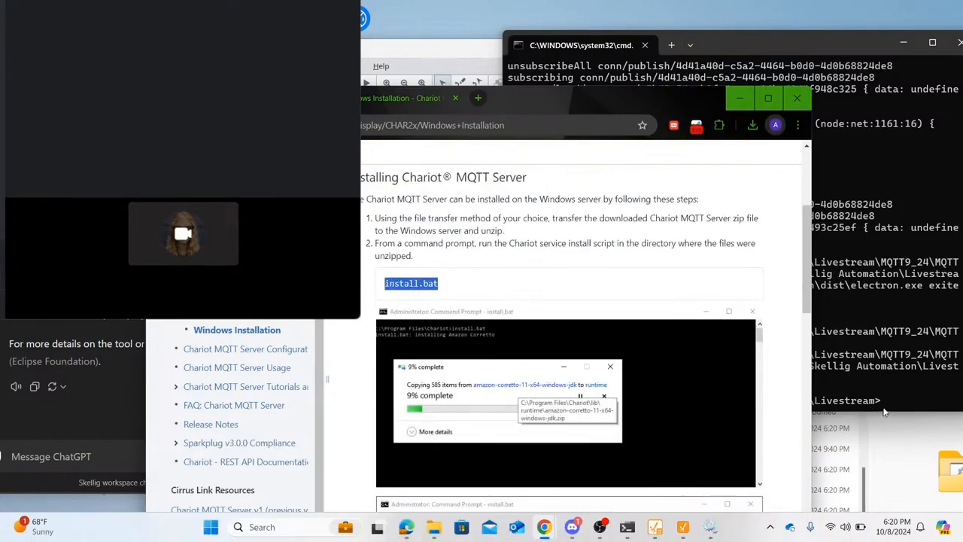
{"action": "left_click", "coordinate": [886, 410]}
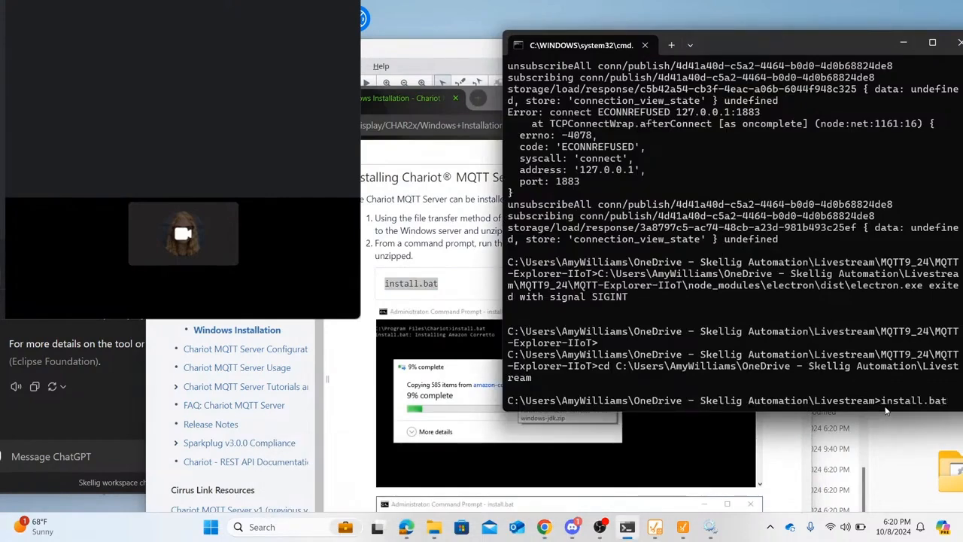
{"action": "key", "text": "Return"}
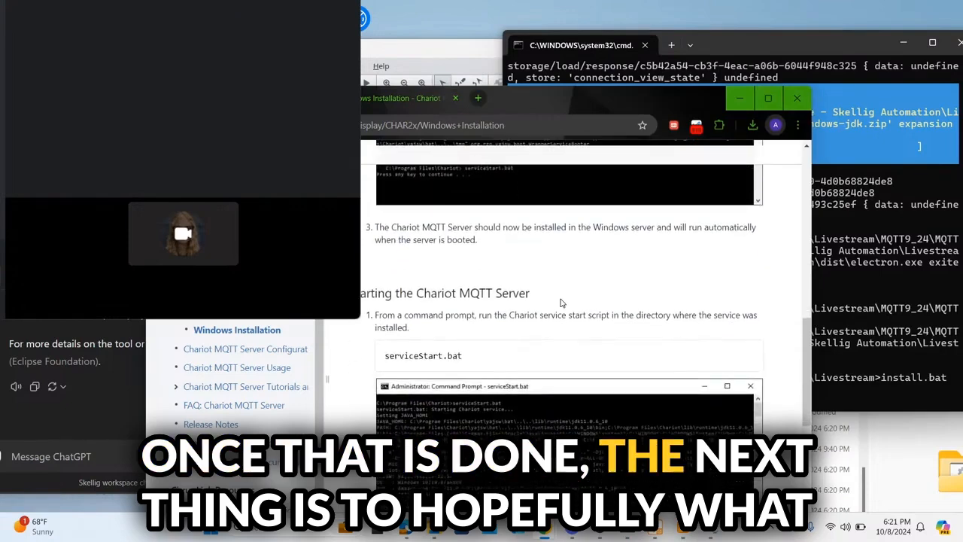
{"action": "middle_click", "coordinate": [560, 302]}
{"action": "scroll", "coordinate": [560, 301], "scroll_direction": "up", "scroll_amount": 3}
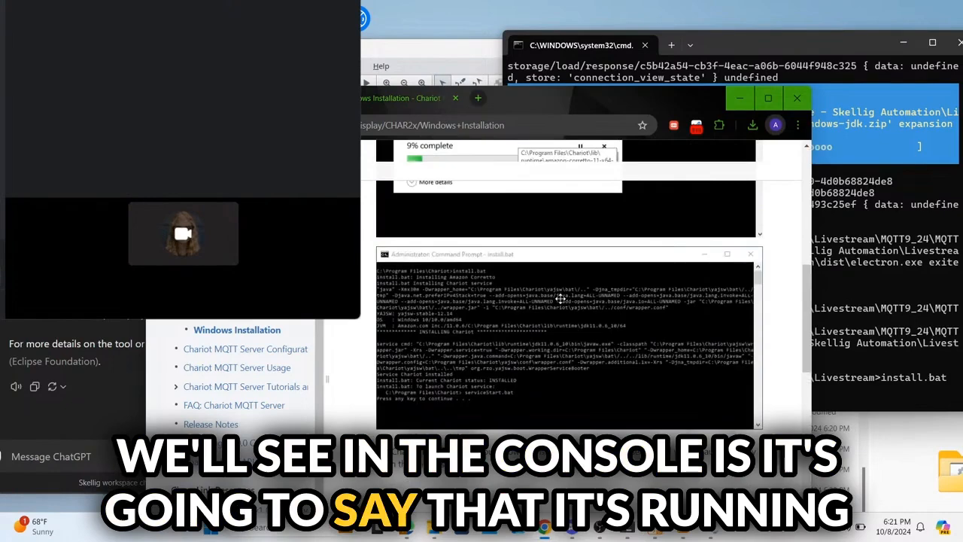
{"action": "scroll", "coordinate": [561, 300], "scroll_direction": "down", "scroll_amount": 5}
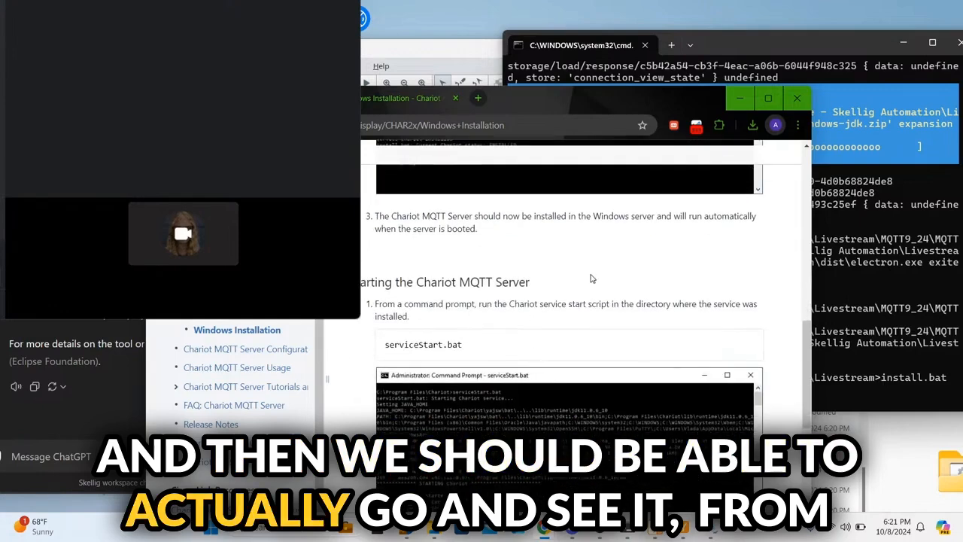
{"action": "scroll", "coordinate": [592, 277], "scroll_direction": "down", "scroll_amount": 5}
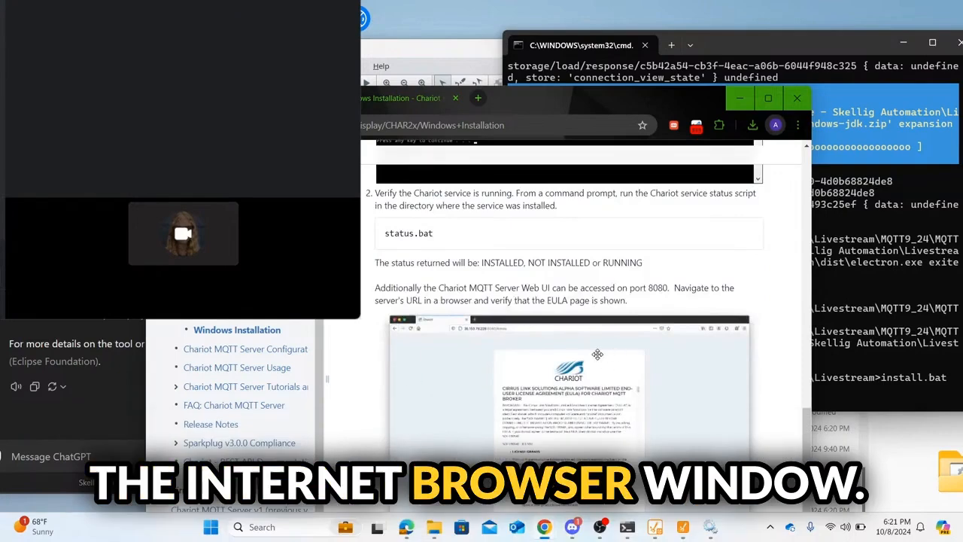
{"action": "scroll", "coordinate": [596, 356], "scroll_direction": "up", "scroll_amount": 3}
{"action": "scroll", "coordinate": [597, 355], "scroll_direction": "up", "scroll_amount": 4}
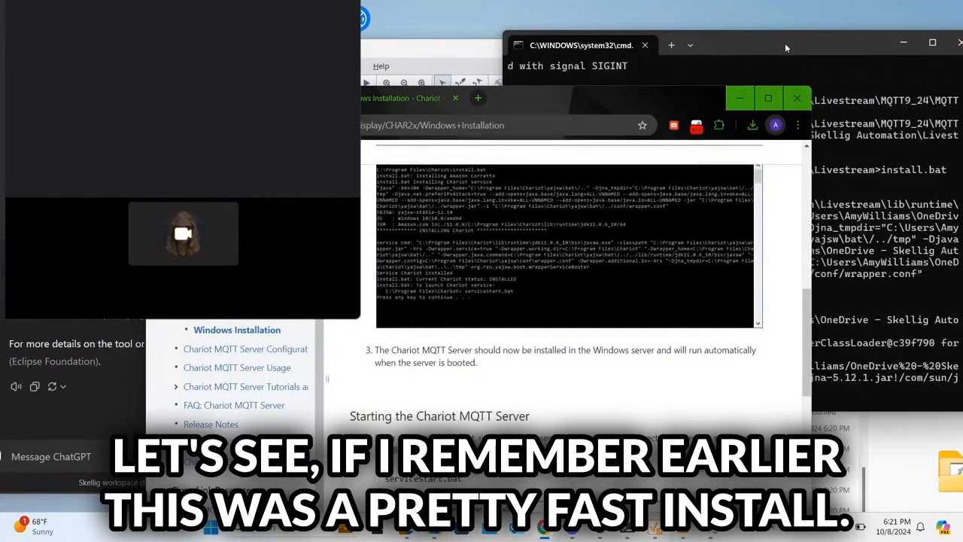
Step: Confirm the console's install output reports Chariot's status as INSTALLED
{"action": "left_click", "coordinate": [785, 43]}
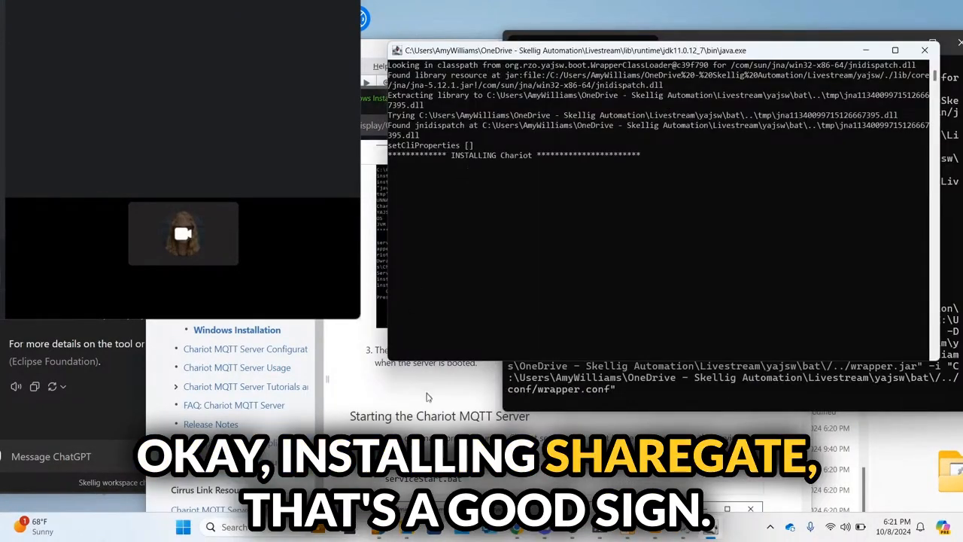
{"action": "left_click", "coordinate": [426, 396]}
{"action": "scroll", "coordinate": [426, 396], "scroll_direction": "down", "scroll_amount": 3}
{"action": "scroll", "coordinate": [426, 396], "scroll_direction": "down", "scroll_amount": 5}
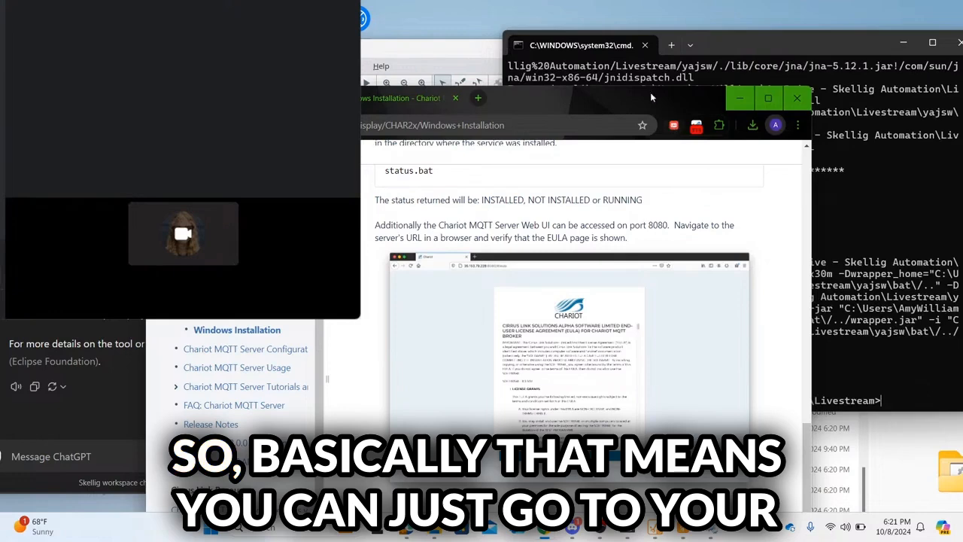
{"action": "left_click_drag", "start_coordinate": [651, 92], "coordinate": [489, 103]}
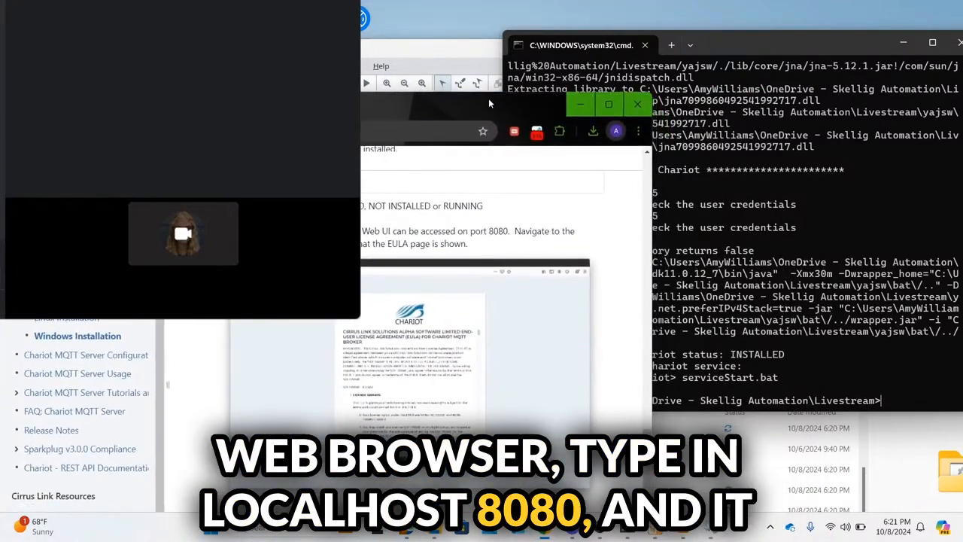
{"action": "left_click_drag", "start_coordinate": [489, 103], "coordinate": [599, 105]}
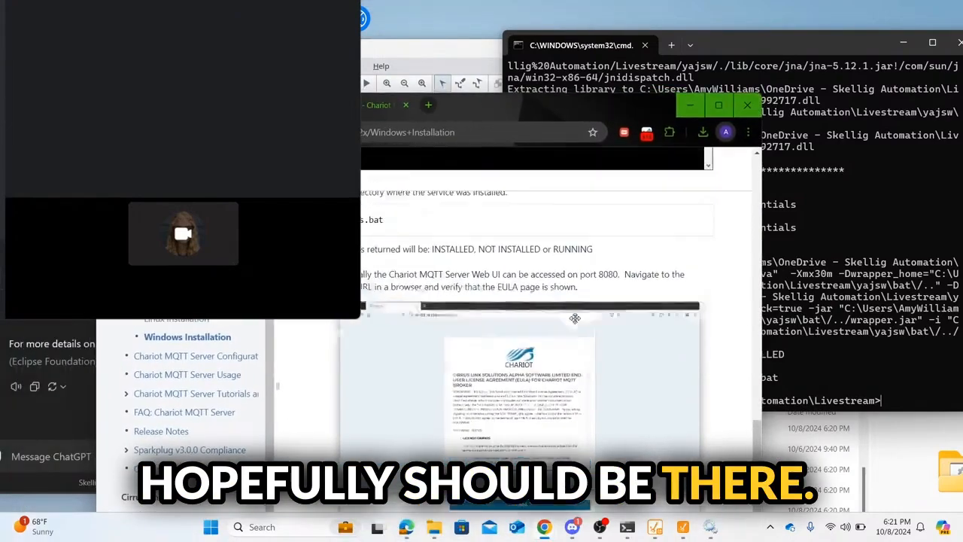
{"action": "scroll", "coordinate": [575, 318], "scroll_direction": "up", "scroll_amount": 15}
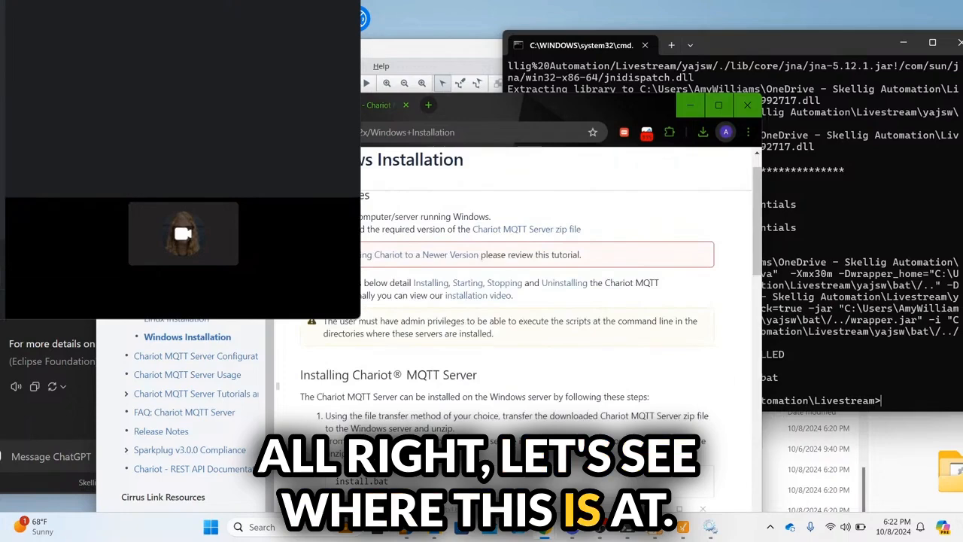
{"action": "left_click", "coordinate": [791, 43]}
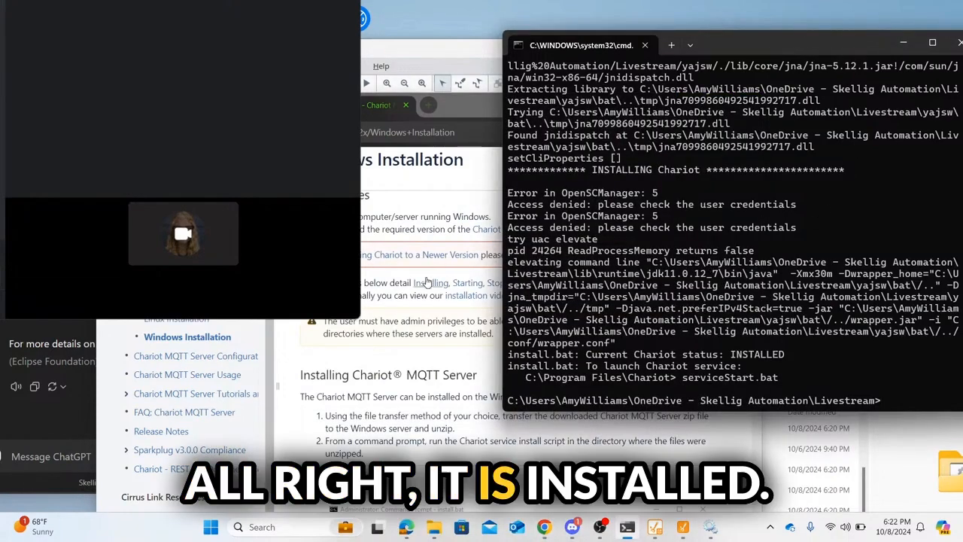
Step: Scroll the docs to the 'Starting the Chariot MQTT Server' section
{"action": "left_click", "coordinate": [448, 417]}
{"action": "scroll", "coordinate": [448, 416], "scroll_direction": "down", "scroll_amount": 4}
{"action": "scroll", "coordinate": [448, 416], "scroll_direction": "down", "scroll_amount": 8}
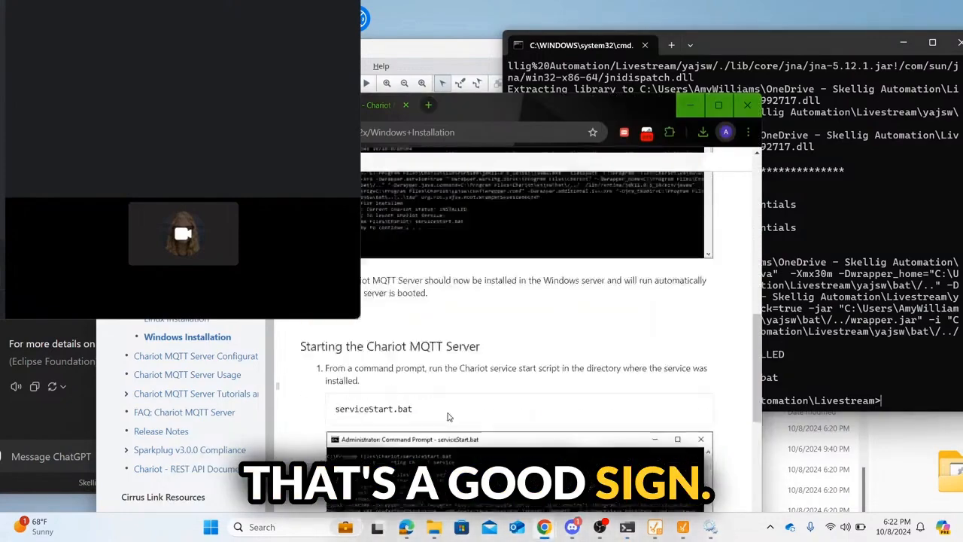
{"action": "scroll", "coordinate": [448, 413], "scroll_direction": "up", "scroll_amount": 1}
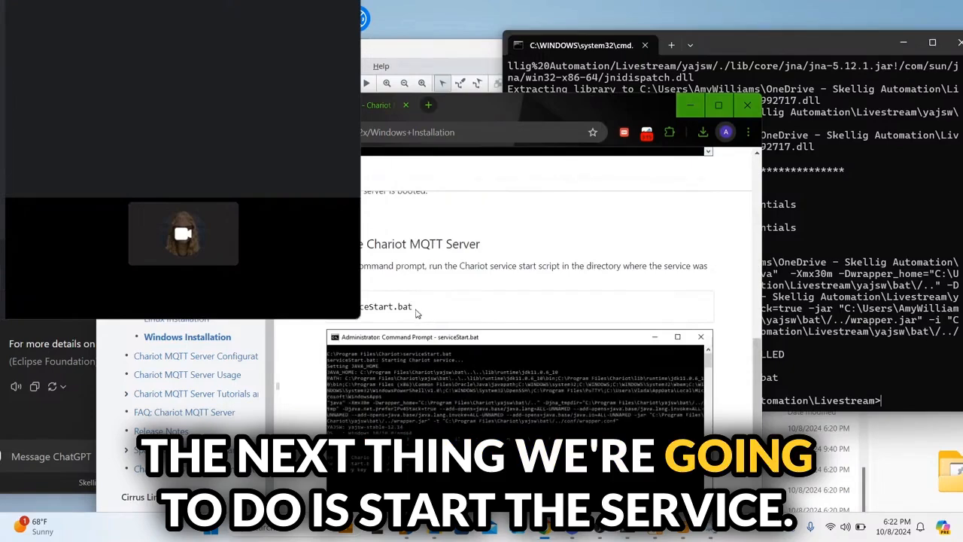
Step: Copy serviceStart.bat from the docs and run it in the command prompt
{"action": "left_click_drag", "start_coordinate": [413, 307], "coordinate": [333, 307]}
{"action": "key", "text": "ctrl+c"}
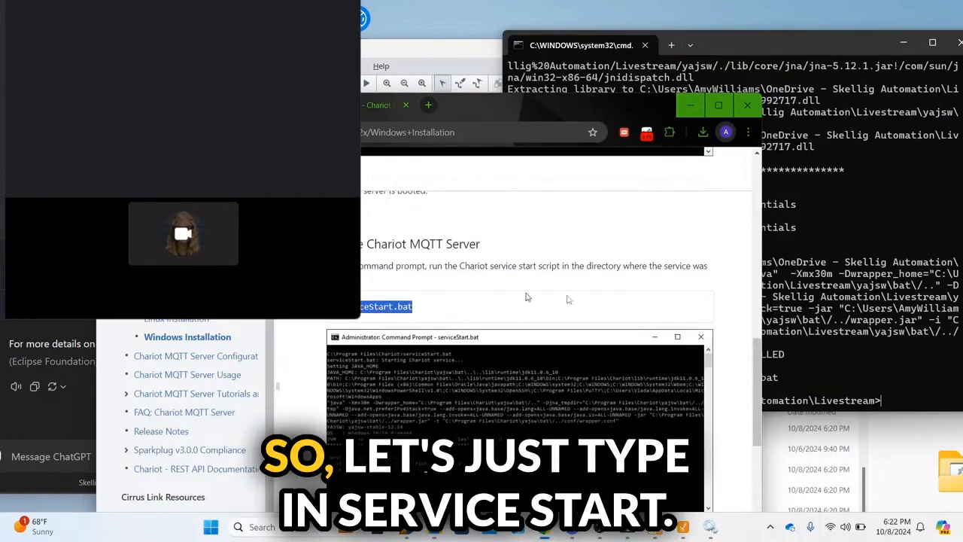
{"action": "left_click", "coordinate": [895, 400]}
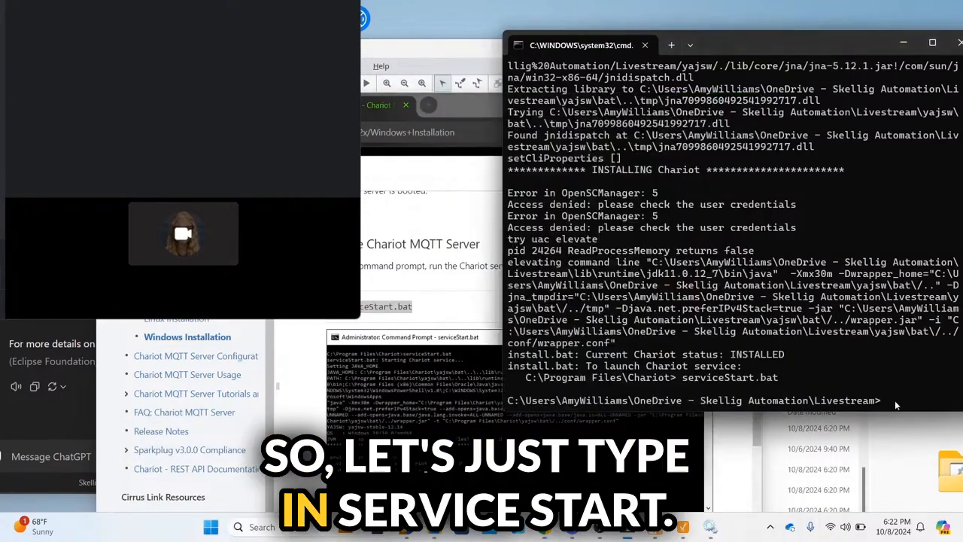
{"action": "key", "text": "ctrl+v"}
{"action": "key", "text": "Return"}
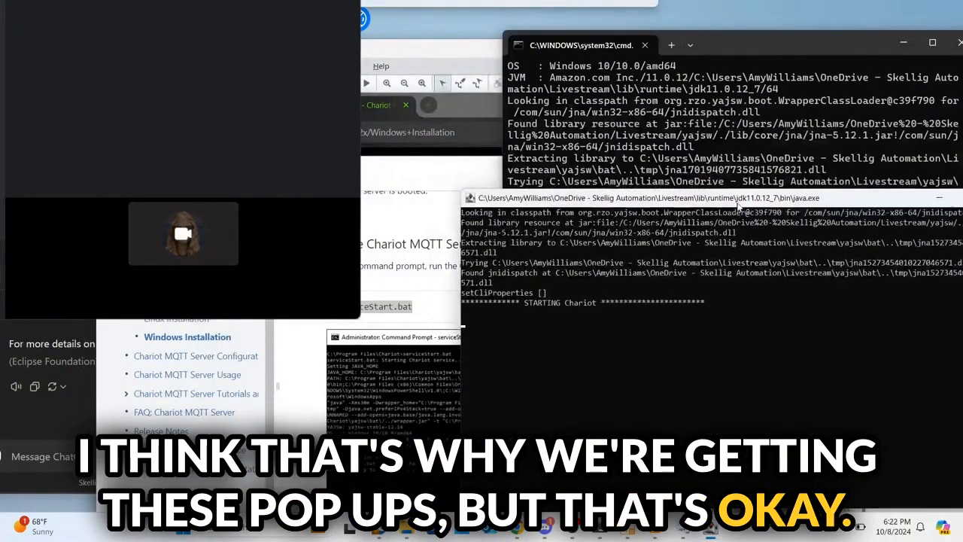
Step: Paste and run status.bat to confirm the Chariot service reports RUNNING
{"action": "left_click", "coordinate": [431, 261]}
{"action": "scroll", "coordinate": [422, 256], "scroll_direction": "down", "scroll_amount": 5}
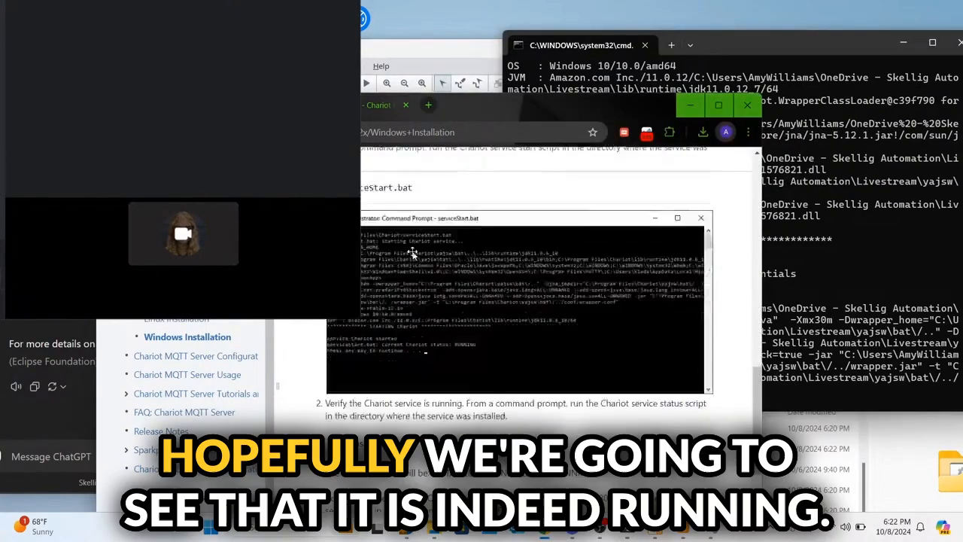
{"action": "scroll", "coordinate": [412, 251], "scroll_direction": "up", "scroll_amount": 3}
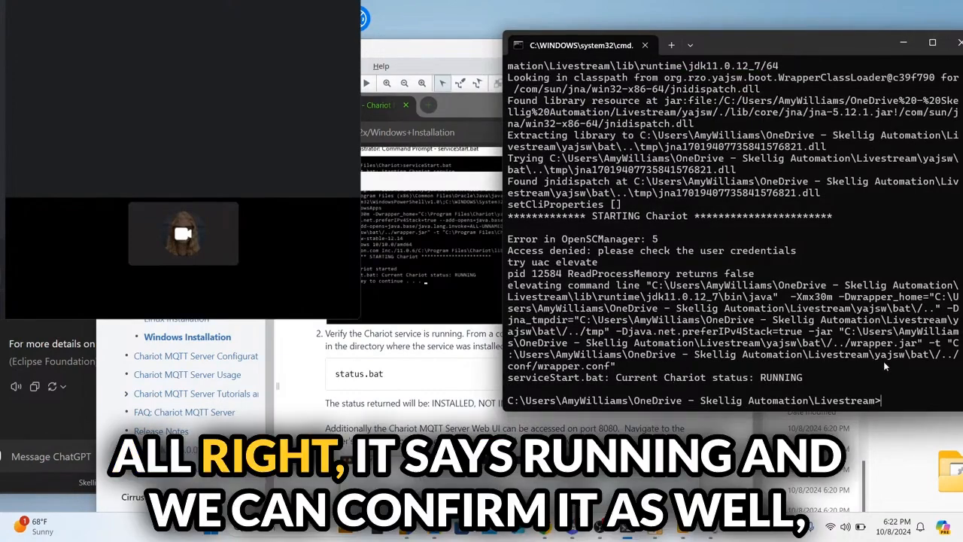
{"action": "left_click", "coordinate": [409, 378]}
{"action": "left_click_drag", "start_coordinate": [391, 375], "coordinate": [324, 380]}
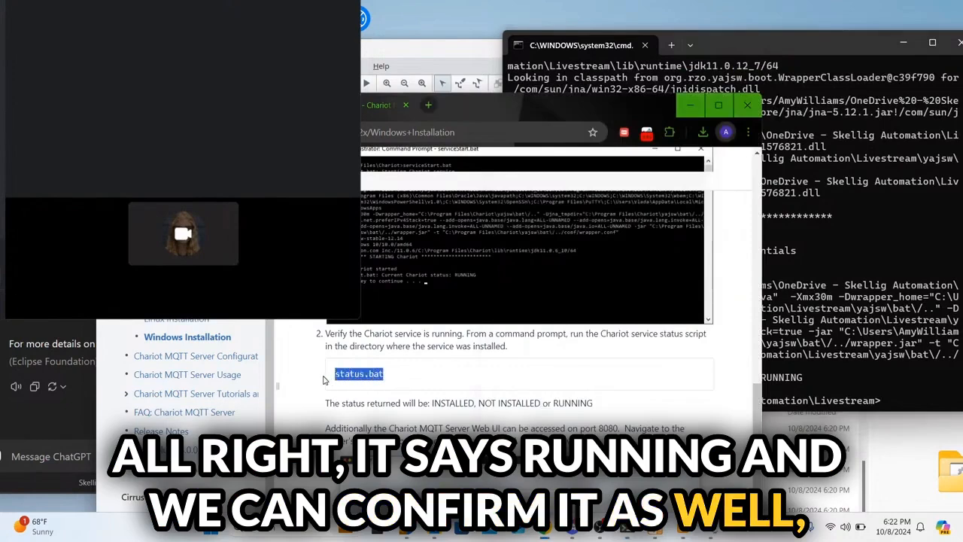
{"action": "left_click", "coordinate": [889, 402]}
{"action": "right_click", "coordinate": [888, 403]}
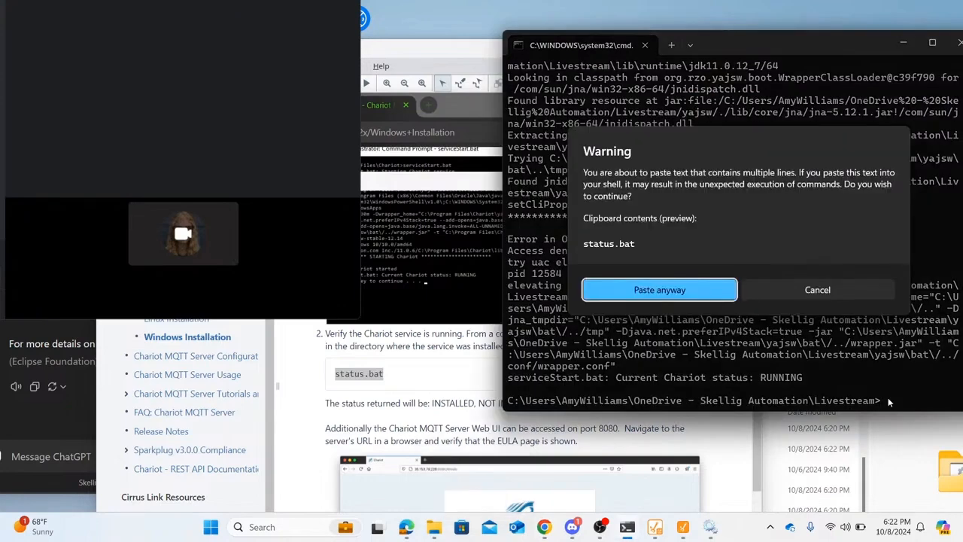
{"action": "left_click", "coordinate": [659, 289]}
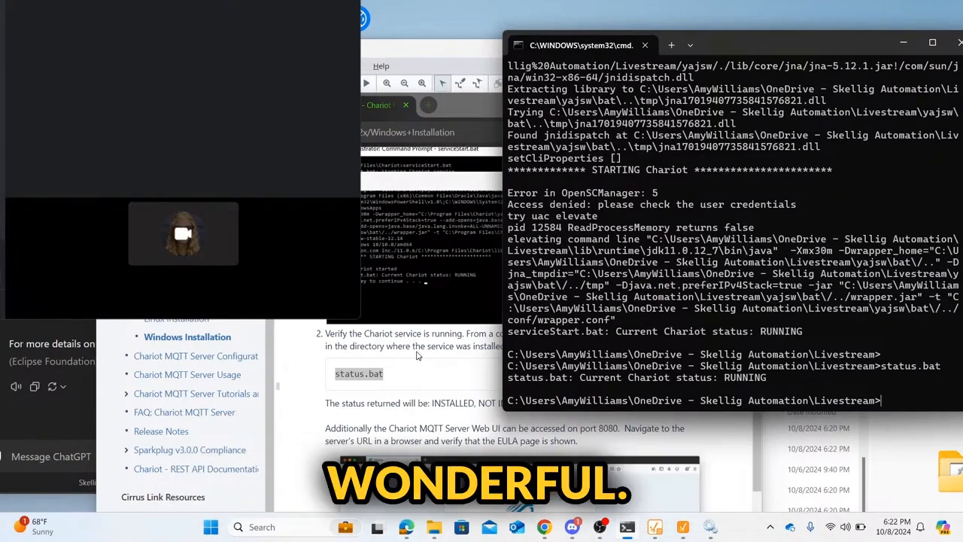
{"action": "scroll", "coordinate": [419, 356], "scroll_direction": "down", "scroll_amount": 3}
{"action": "left_click", "coordinate": [428, 105]}
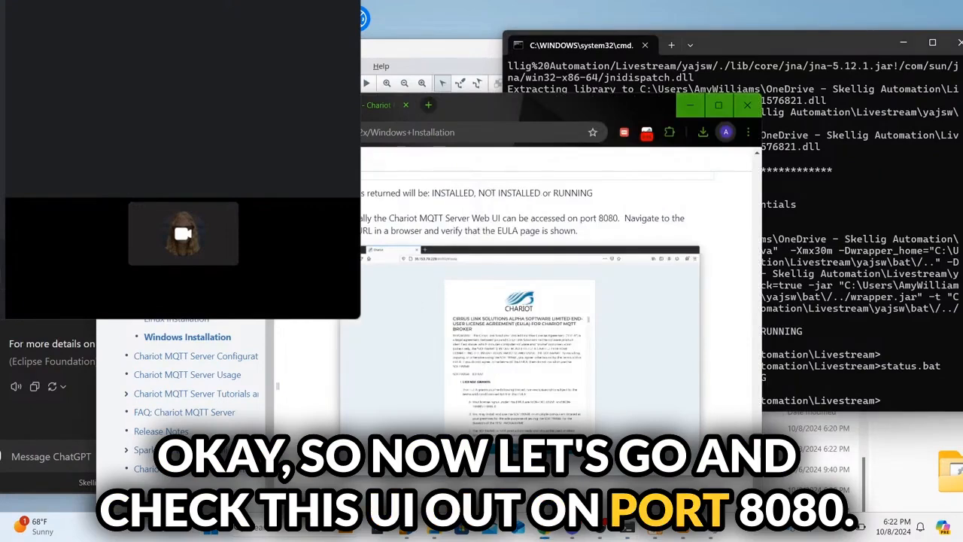
Step: Load localhost:8080 in a new tab and accept the Chariot license agreement
{"action": "left_click", "coordinate": [427, 104]}
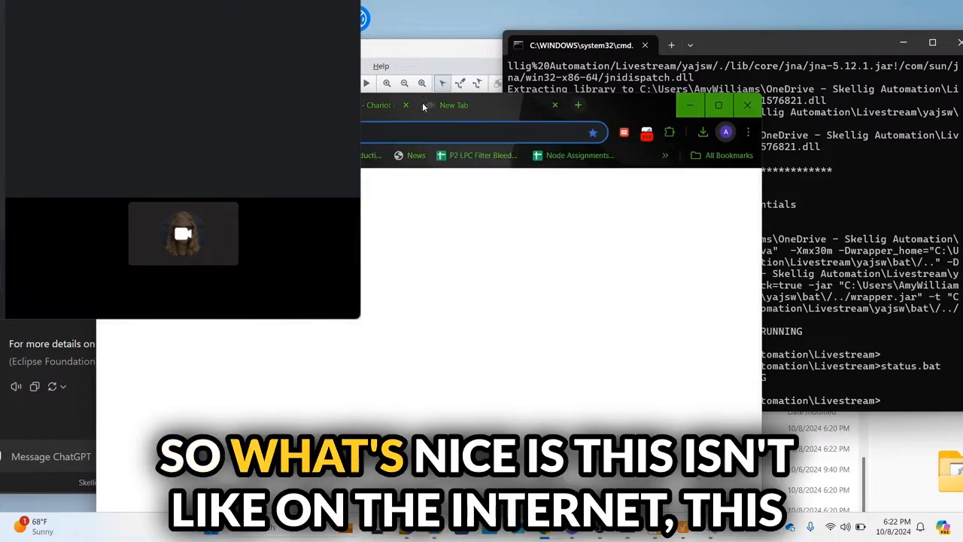
{"action": "type", "text": "localhos"}
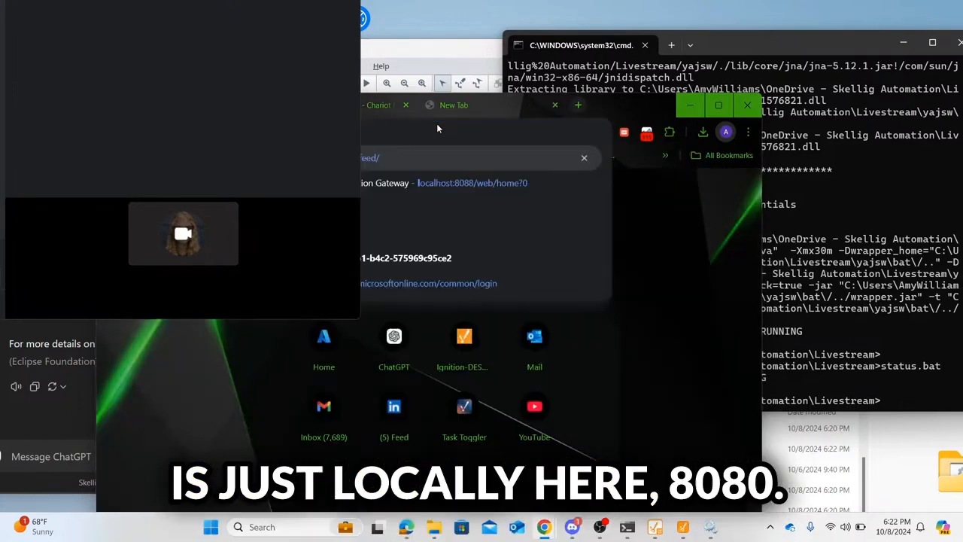
{"action": "key", "text": "BackSpace"}
{"action": "key", "text": "BackSpace"}
{"action": "key", "text": "BackSpace"}
{"action": "key", "text": "BackSpace"}
{"action": "key", "text": "BackSpace"}
{"action": "key", "text": "BackSpace"}
{"action": "key", "text": "BackSpace"}
{"action": "key", "text": "BackSpace"}
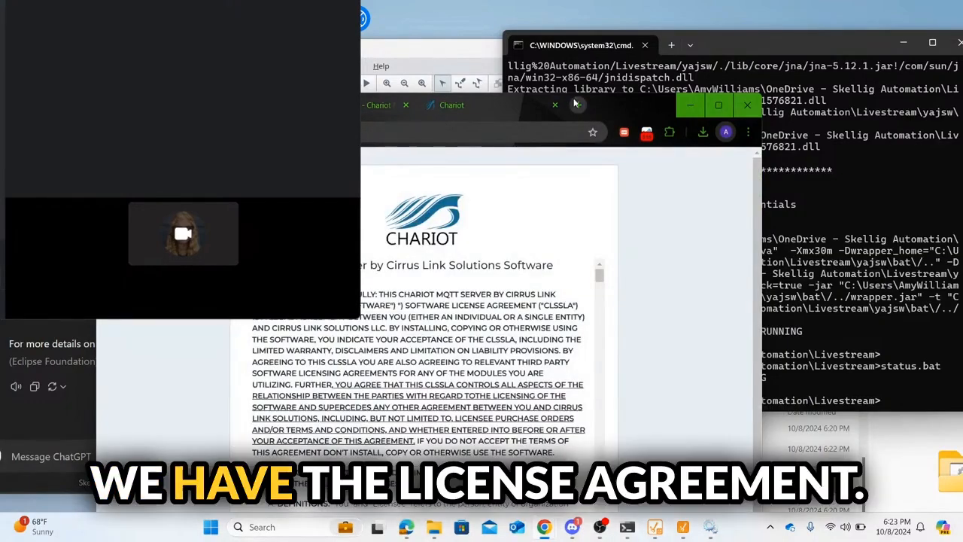
{"action": "left_click_drag", "start_coordinate": [604, 103], "coordinate": [748, 46]}
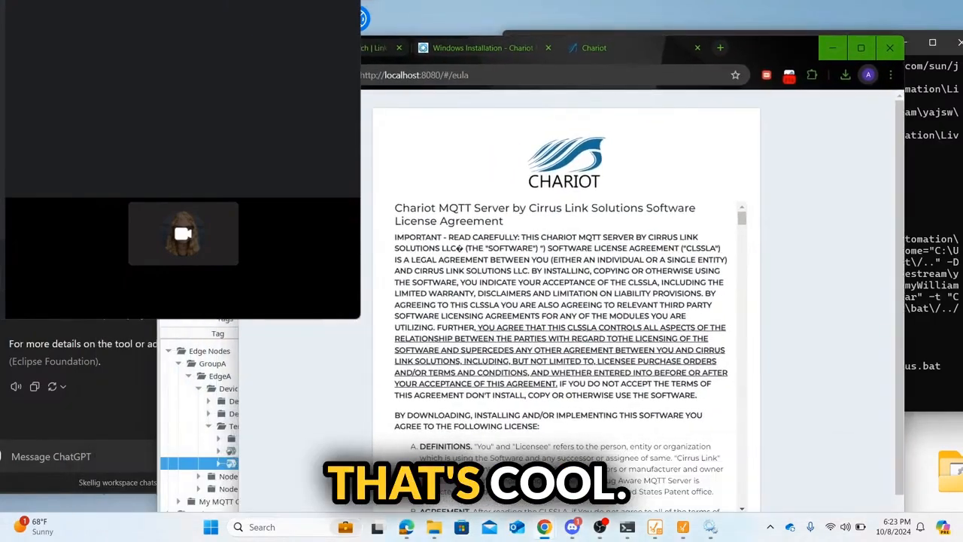
{"action": "scroll", "coordinate": [600, 369], "scroll_direction": "down", "scroll_amount": 20}
{"action": "scroll", "coordinate": [599, 369], "scroll_direction": "down", "scroll_amount": 15}
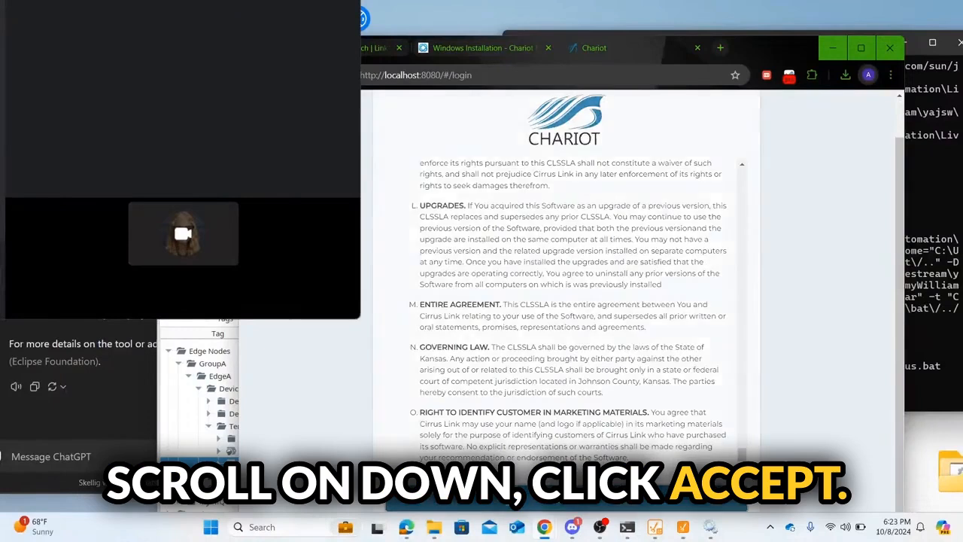
{"action": "left_click", "coordinate": [592, 493]}
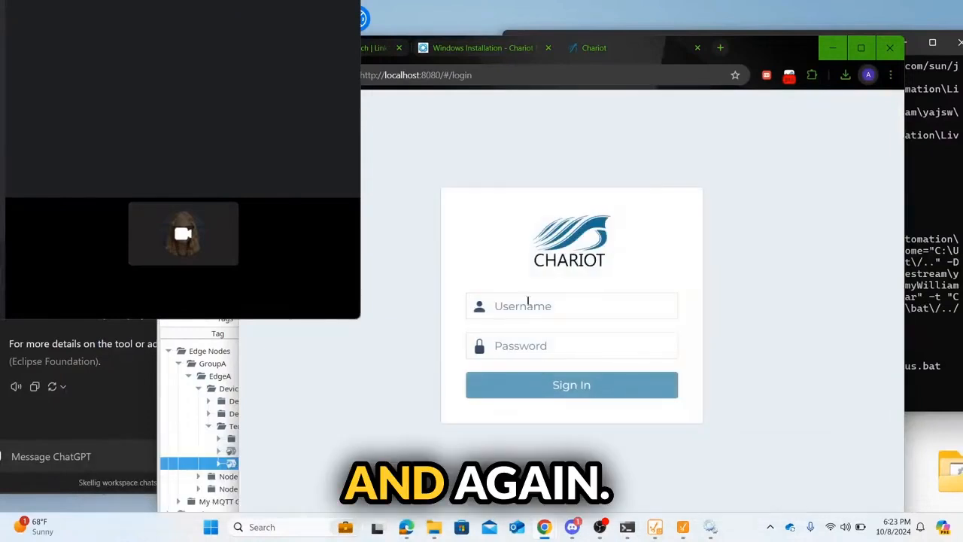
Step: Sign in with the admin username and password, then start the two-hour trial license
{"action": "left_click", "coordinate": [527, 304]}
{"action": "type", "text": "admin"}
{"action": "key", "text": "Tab"}
{"action": "type", "text": "admi"}
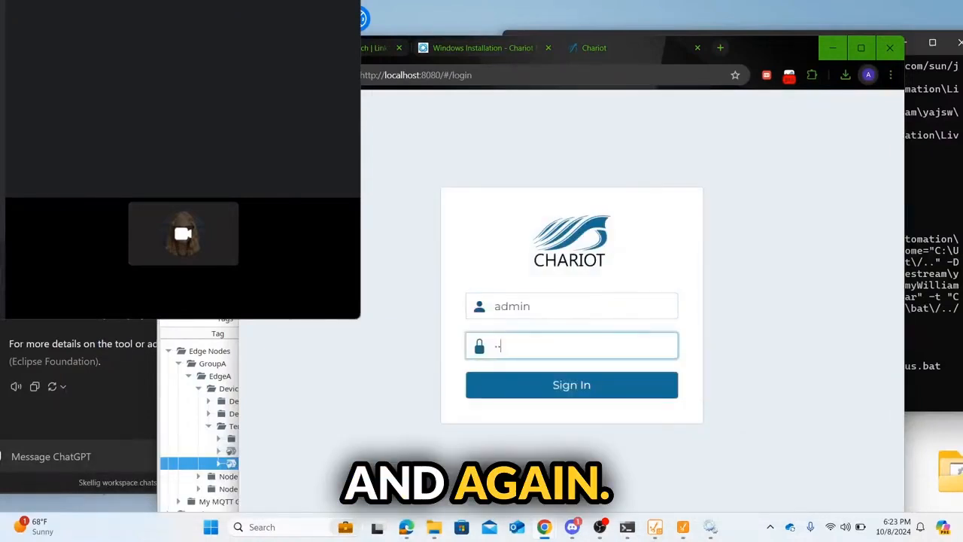
{"action": "key", "text": "Return"}
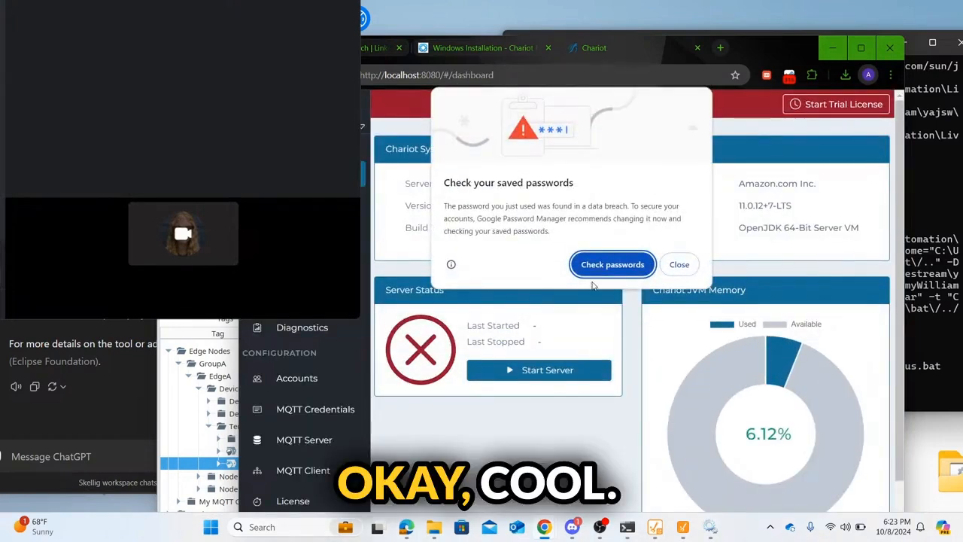
{"action": "left_click", "coordinate": [679, 264]}
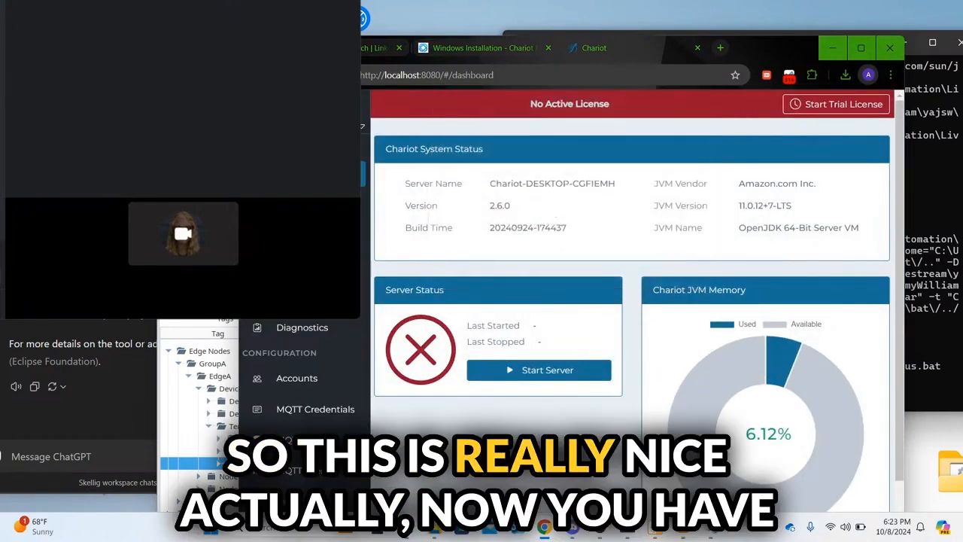
{"action": "left_click_drag", "start_coordinate": [236, 451], "coordinate": [64, 452]}
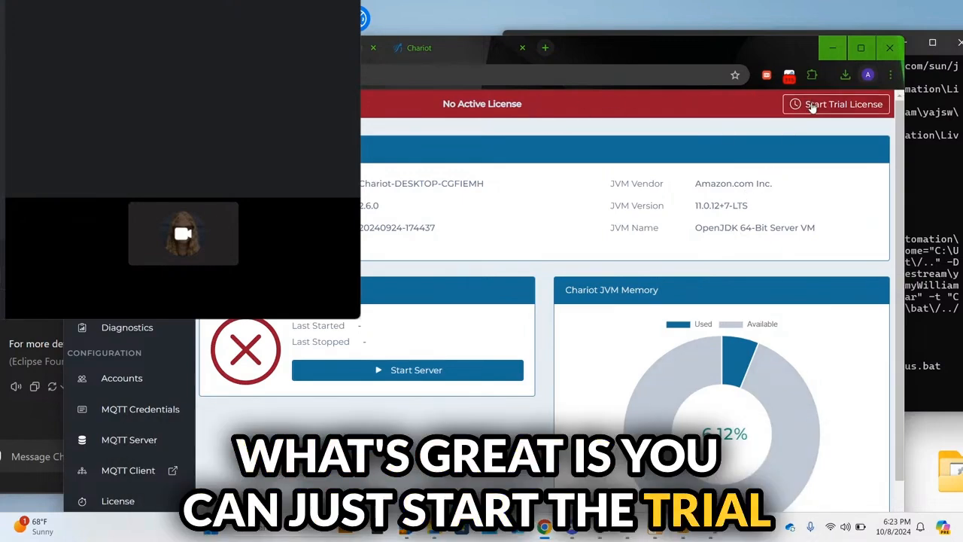
{"action": "left_click", "coordinate": [813, 105]}
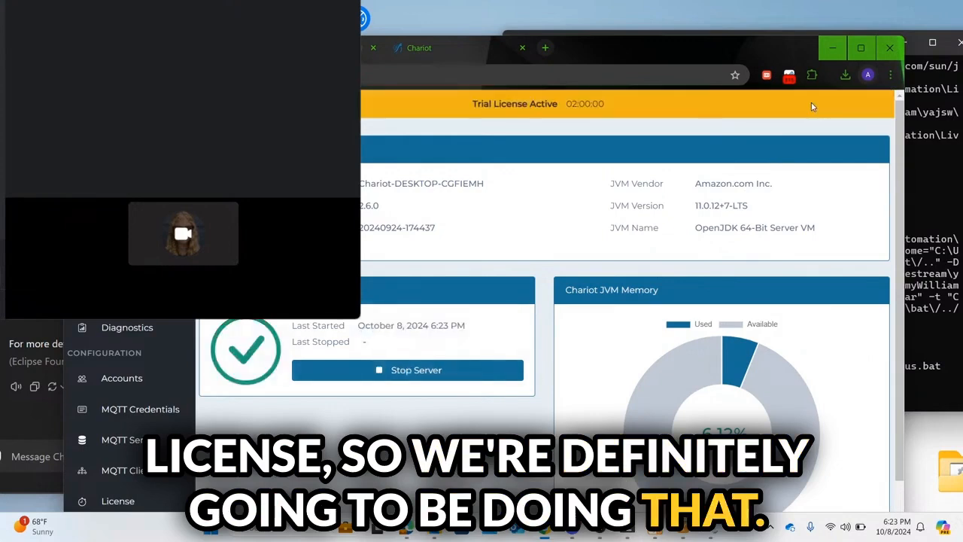
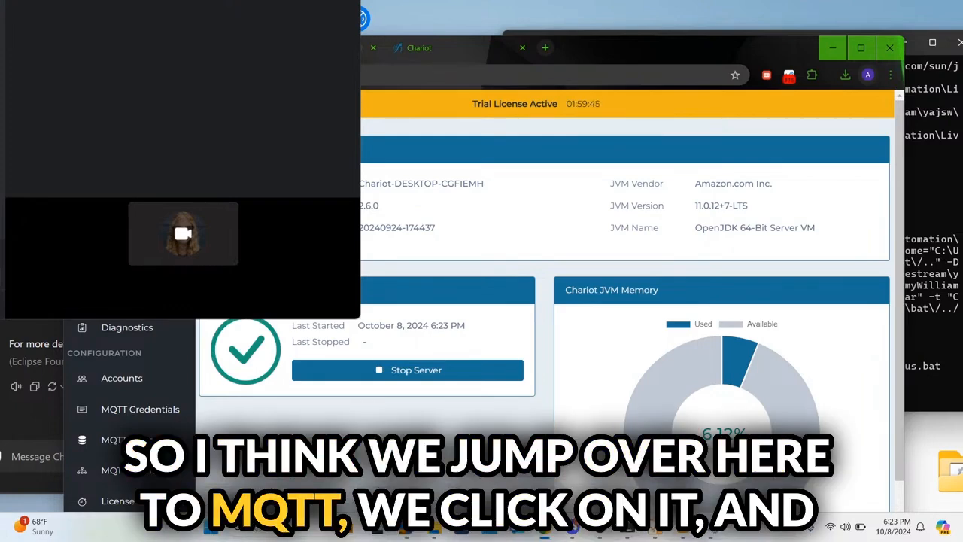
Step: Open the MQTT Status page and check the connected-clients list, which shows no clients
{"action": "left_click", "coordinate": [130, 297]}
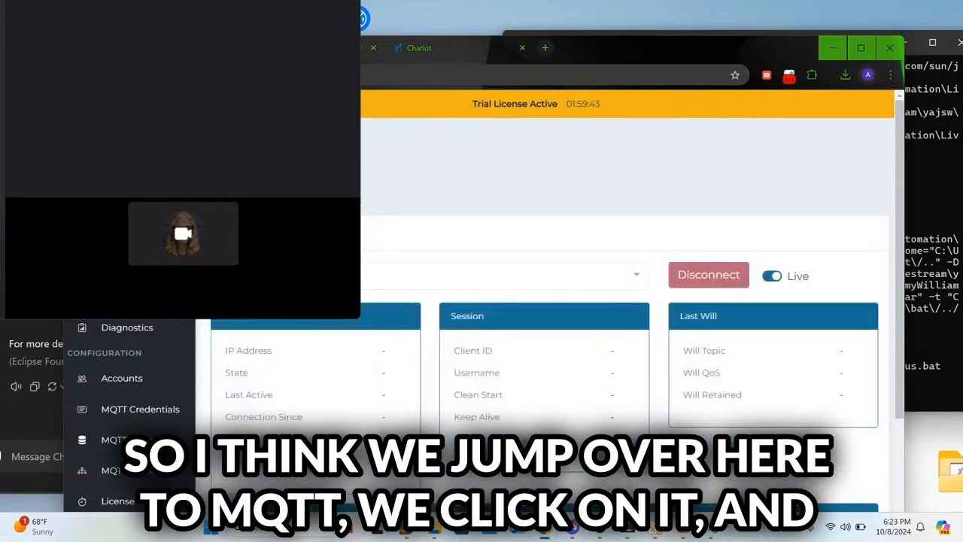
{"action": "scroll", "coordinate": [790, 184], "scroll_direction": "down", "scroll_amount": 2}
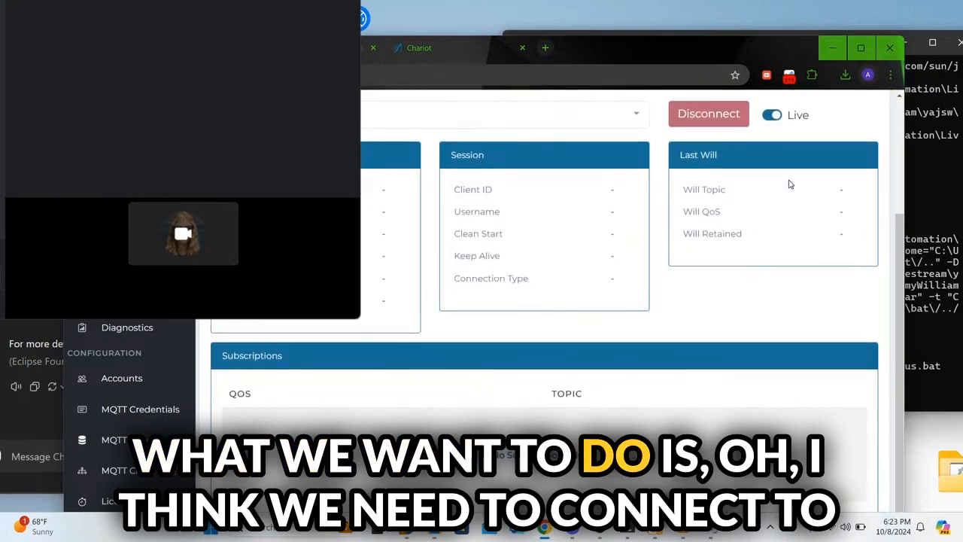
{"action": "scroll", "coordinate": [790, 184], "scroll_direction": "up", "scroll_amount": 2}
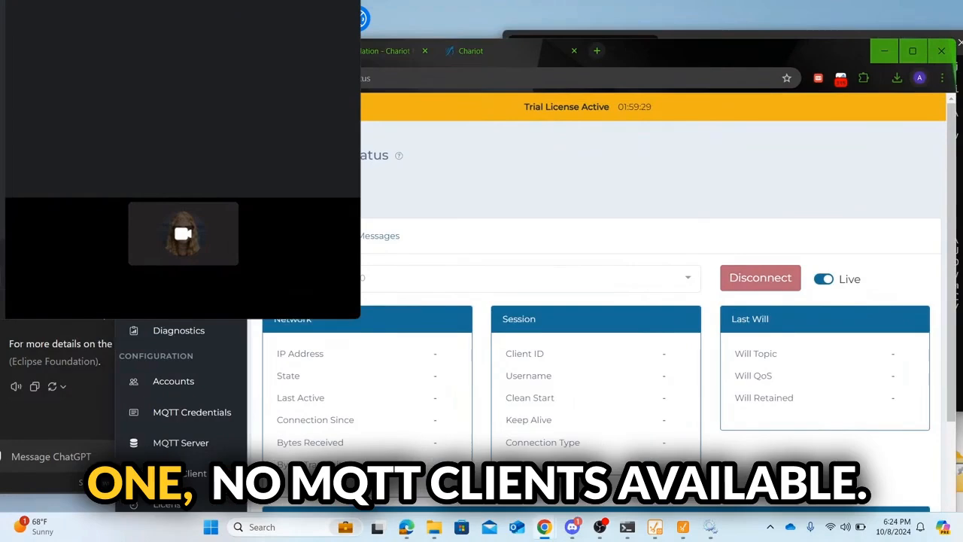
{"action": "left_click", "coordinate": [481, 278]}
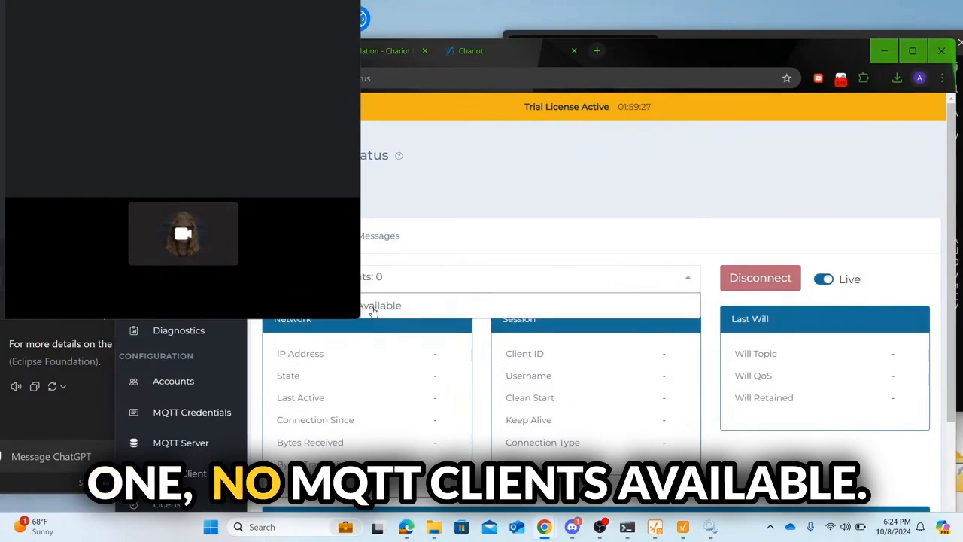
{"action": "left_click", "coordinate": [743, 278]}
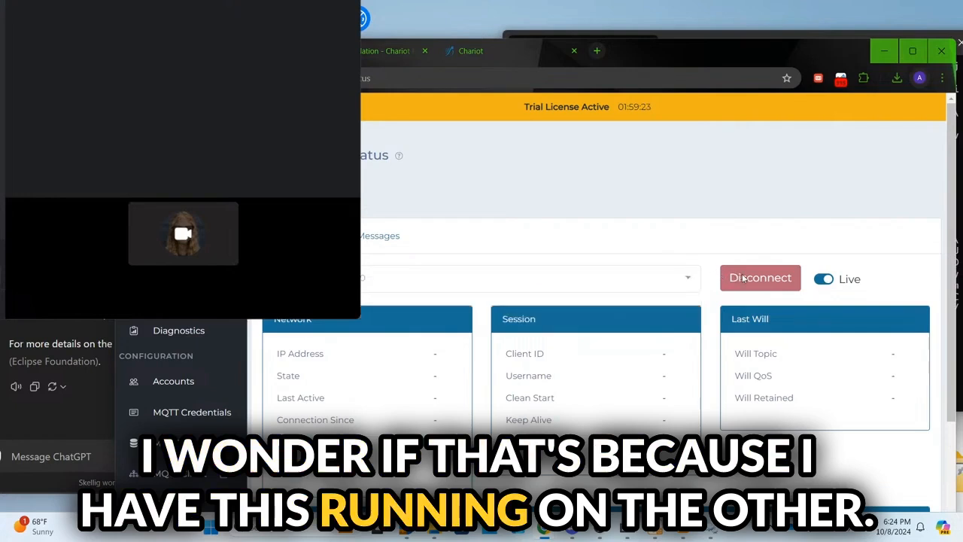
{"action": "left_click", "coordinate": [825, 279]}
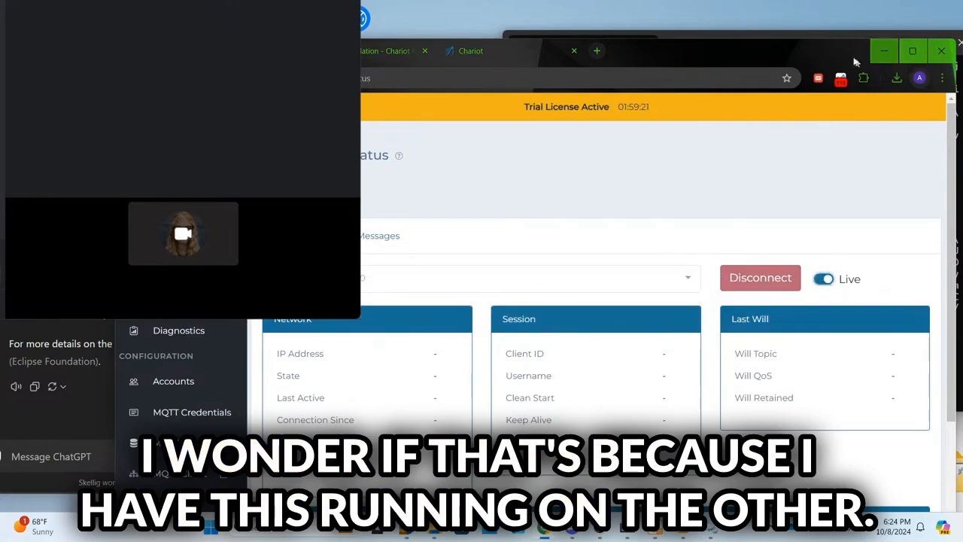
Step: Browse the Dashboard and Sparkplug pages, then return to the MQTT Status page
{"action": "left_click_drag", "start_coordinate": [840, 58], "coordinate": [820, 21]}
{"action": "scroll", "coordinate": [930, 226], "scroll_direction": "down", "scroll_amount": 2}
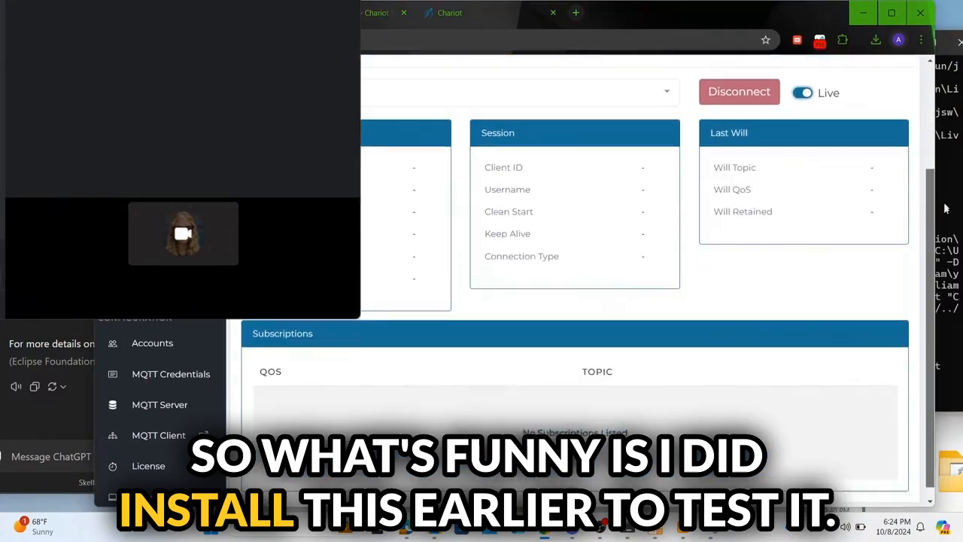
{"action": "scroll", "coordinate": [898, 108], "scroll_direction": "up", "scroll_amount": 2}
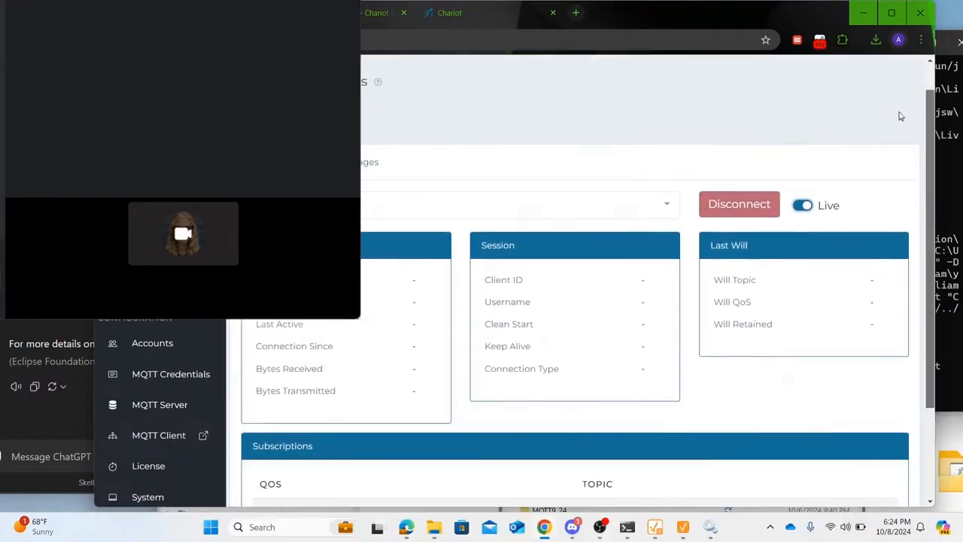
{"action": "left_click_drag", "start_coordinate": [771, 15], "coordinate": [800, 39]}
{"action": "scroll", "coordinate": [502, 301], "scroll_direction": "down", "scroll_amount": 1}
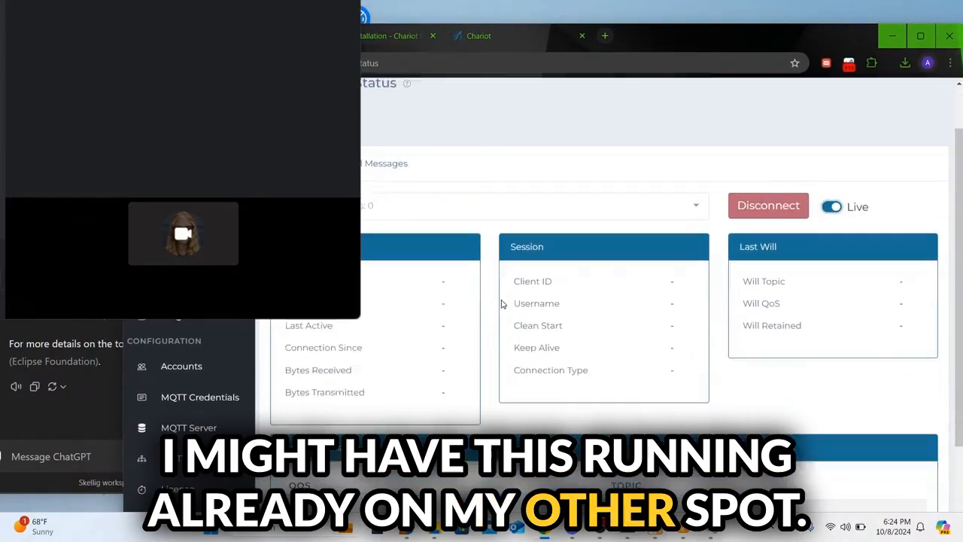
{"action": "scroll", "coordinate": [503, 301], "scroll_direction": "up", "scroll_amount": 1}
{"action": "left_click", "coordinate": [181, 218]}
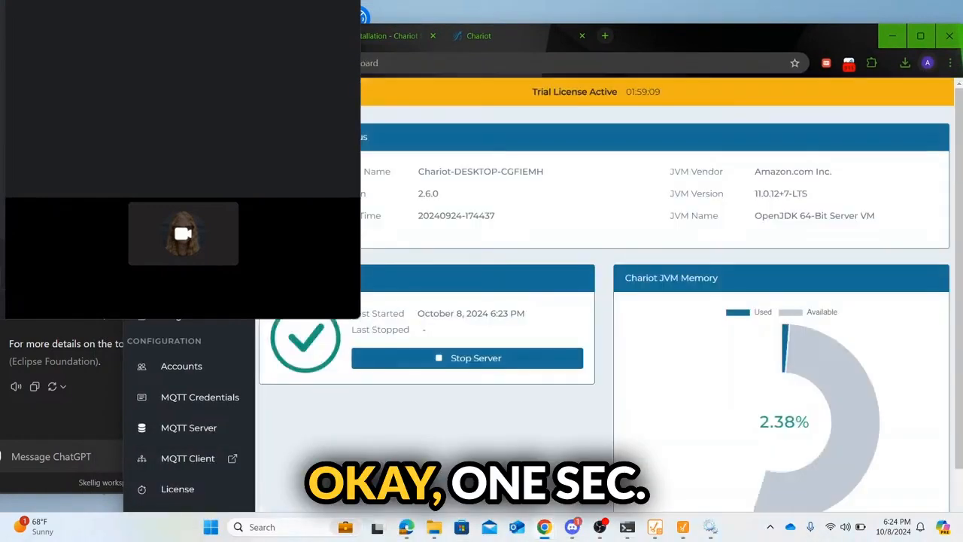
{"action": "left_click", "coordinate": [182, 283]}
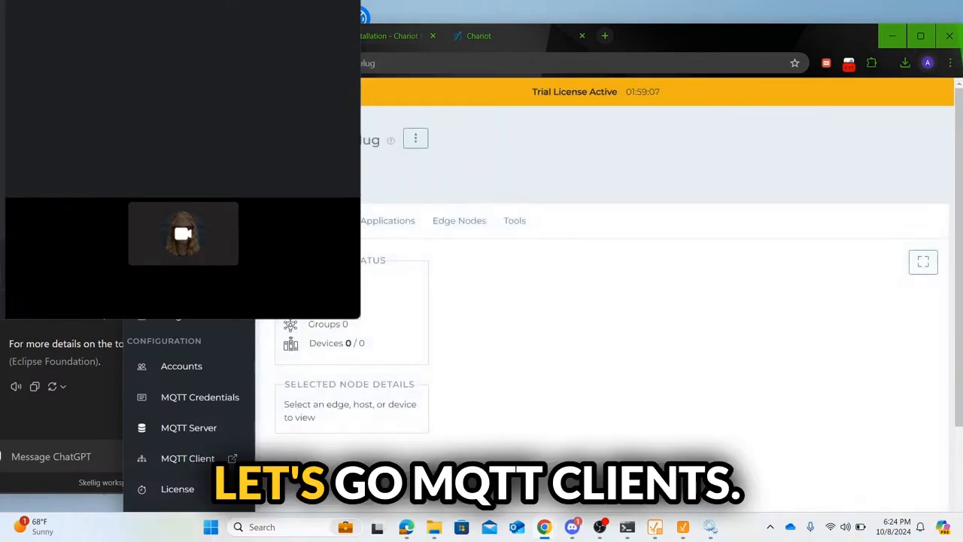
{"action": "left_click", "coordinate": [183, 254]}
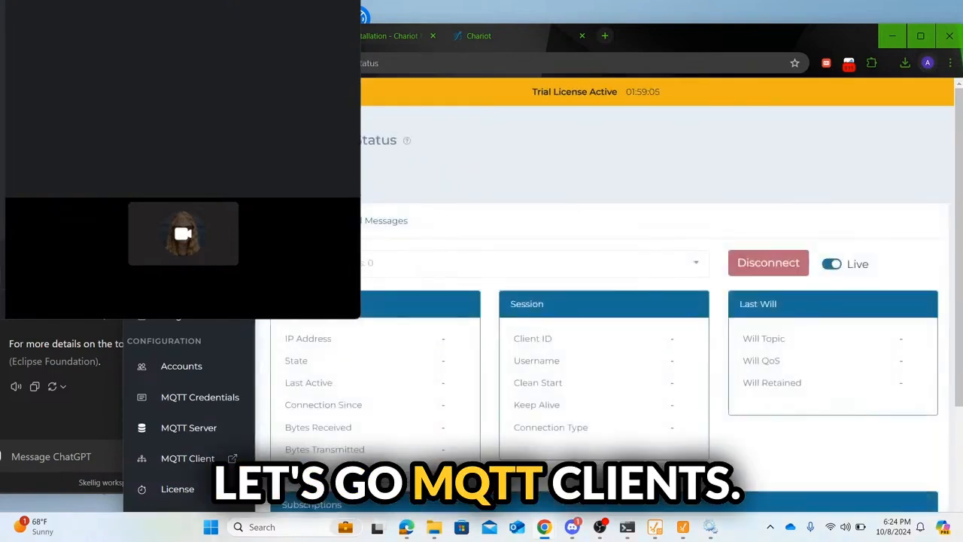
Step: Launch MQTT Explorer from Windows search and connect it to localhost:1883
{"action": "mouse_move", "coordinate": [694, 528]}
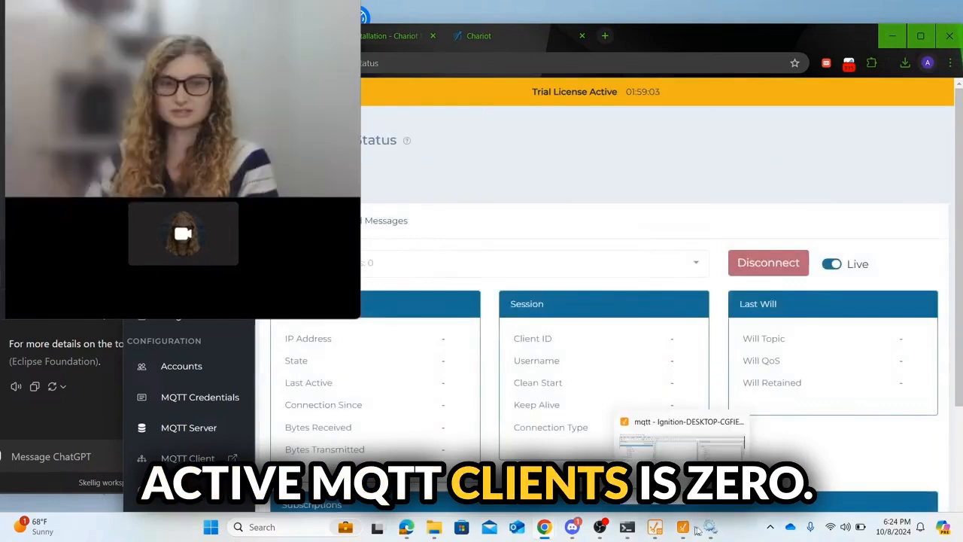
{"action": "left_click", "coordinate": [326, 530]}
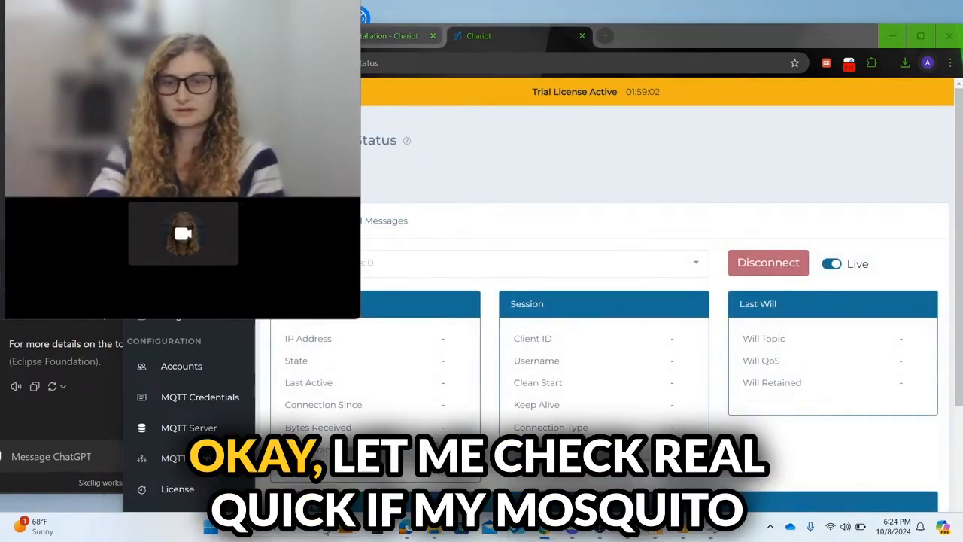
{"action": "type", "text": "serv"}
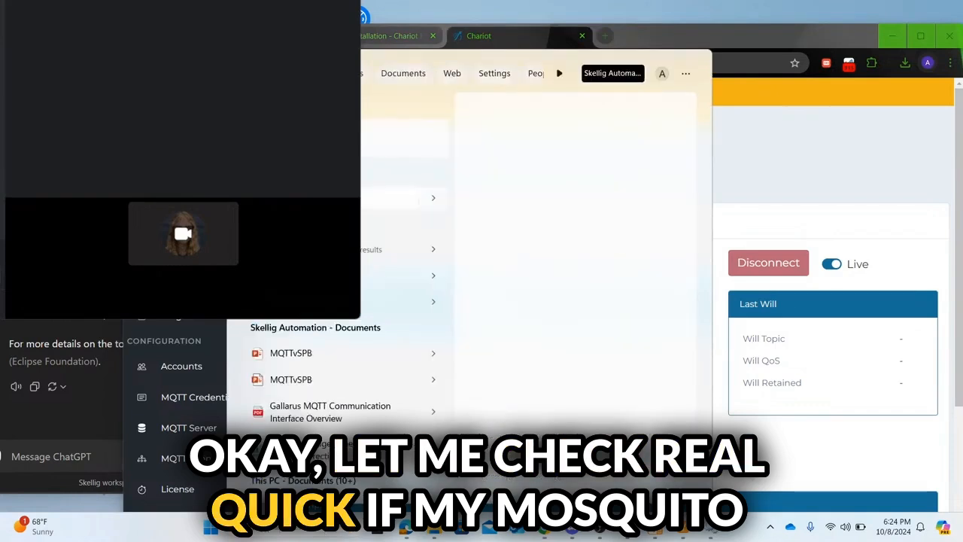
{"action": "key", "text": "Return"}
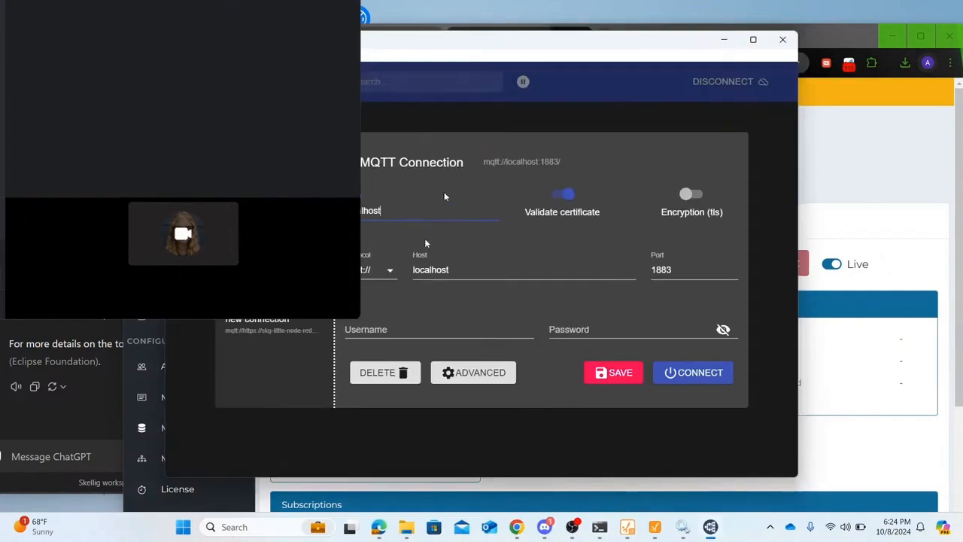
{"action": "left_click", "coordinate": [694, 372]}
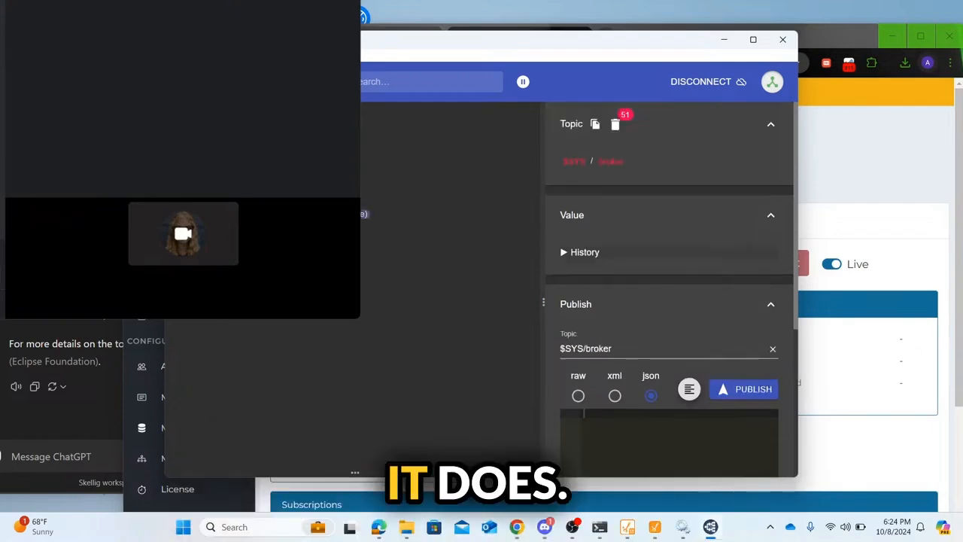
{"action": "left_click_drag", "start_coordinate": [333, 44], "coordinate": [0, 226]}
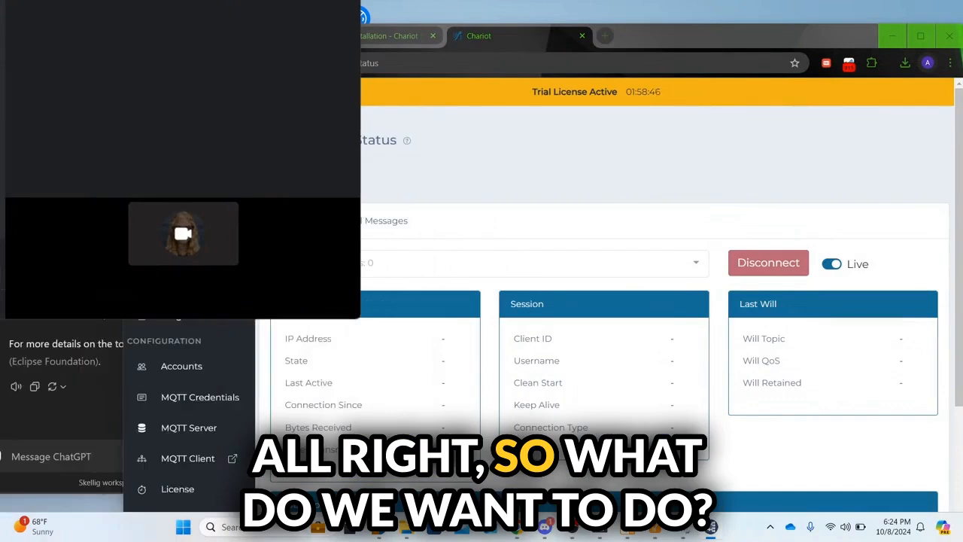
Step: Add a new MQTT client connection named LocalMosquittoBroker for localhost port 1883
{"action": "scroll", "coordinate": [602, 301], "scroll_direction": "down", "scroll_amount": 2}
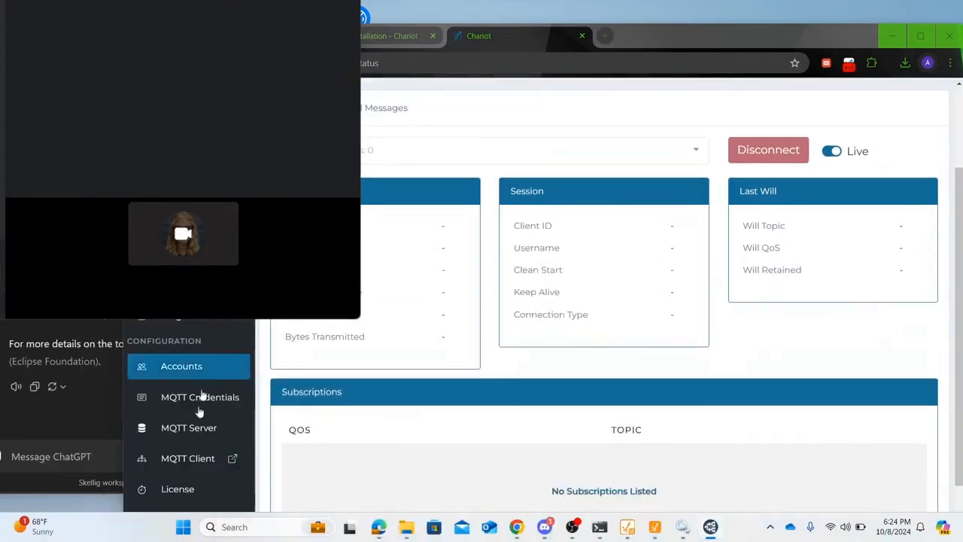
{"action": "left_click", "coordinate": [188, 459]}
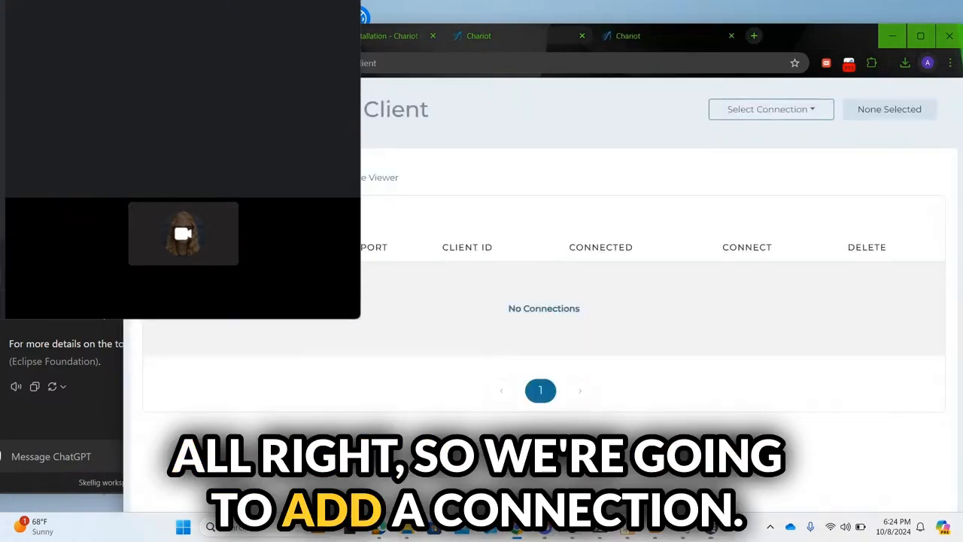
{"action": "left_click", "coordinate": [197, 219]}
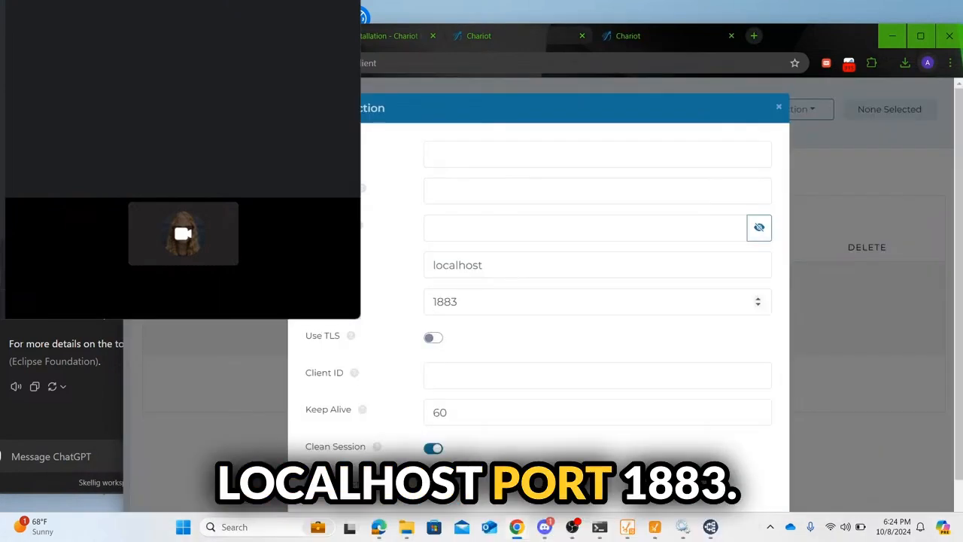
{"action": "left_click", "coordinate": [477, 150]}
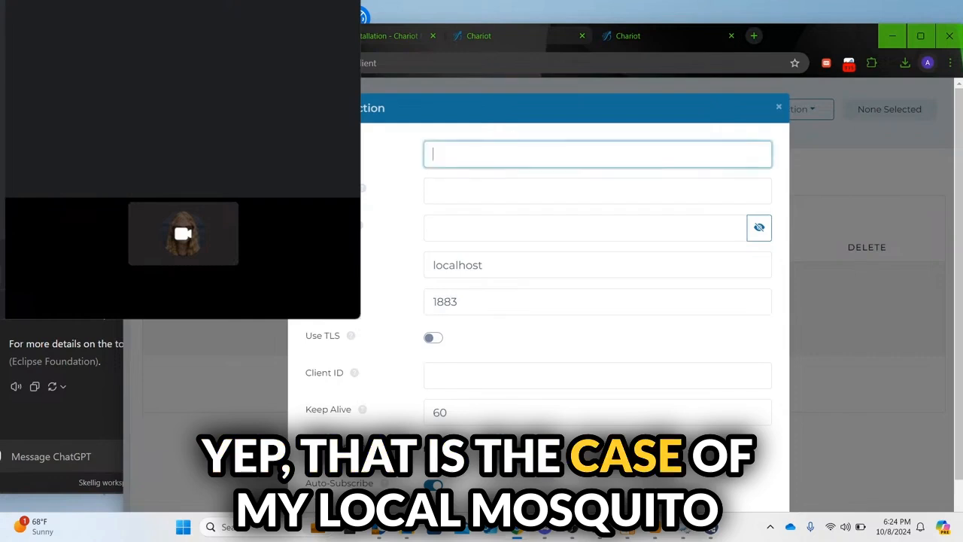
{"action": "type", "text": "Local"}
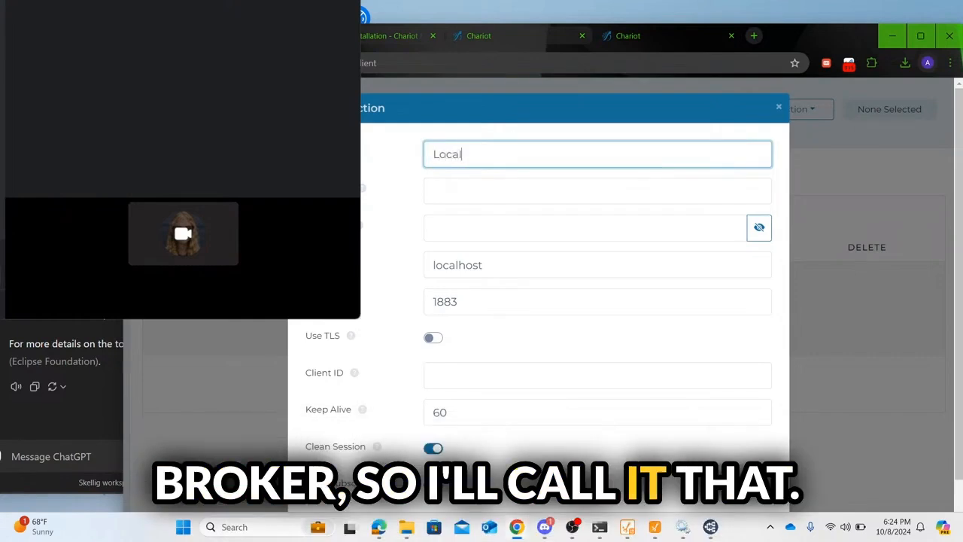
{"action": "type", "text": "MosquittoBroker"}
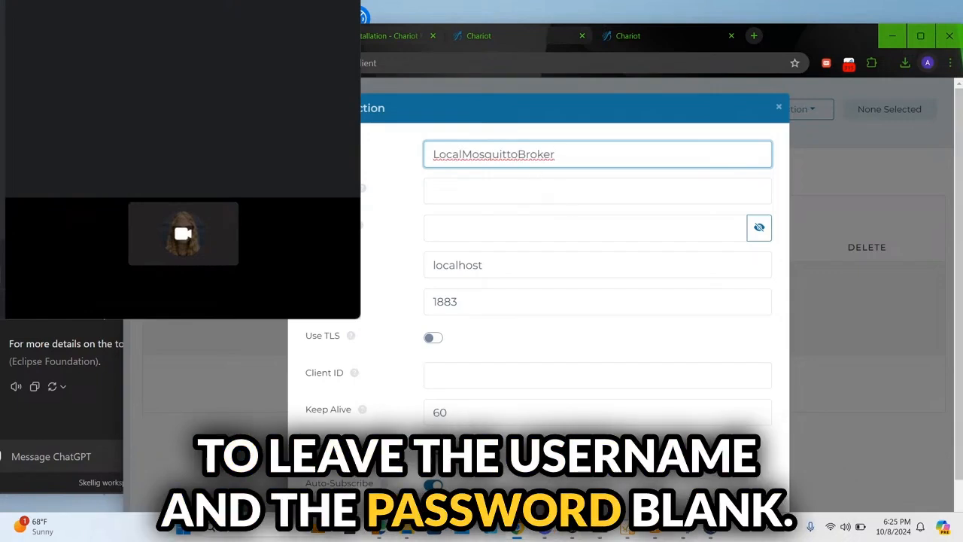
{"action": "scroll", "coordinate": [538, 264], "scroll_direction": "down", "scroll_amount": 1}
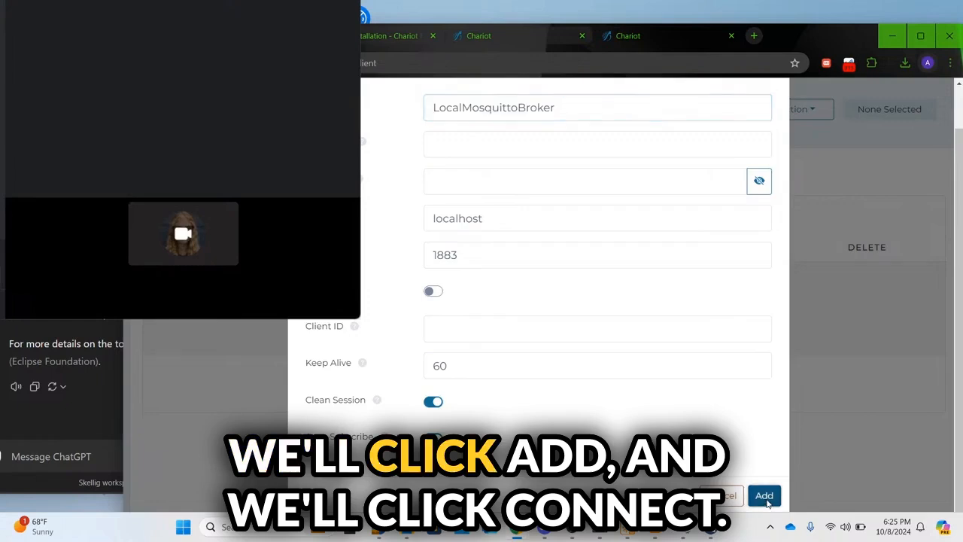
{"action": "left_click", "coordinate": [766, 494]}
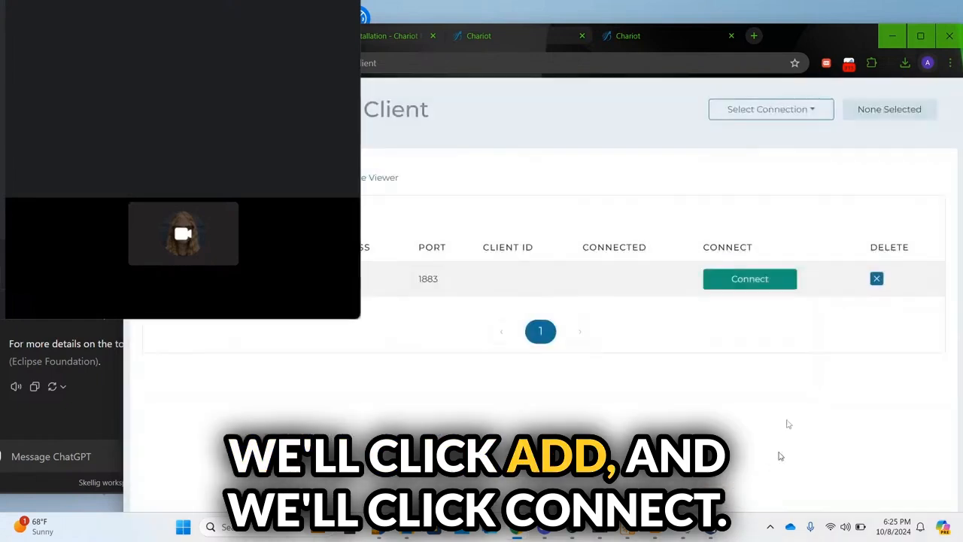
Step: Connect to LocalMosquittoBroker and bring up the Publish/Subscribe view
{"action": "left_click", "coordinate": [745, 278]}
{"action": "left_click", "coordinate": [781, 108]}
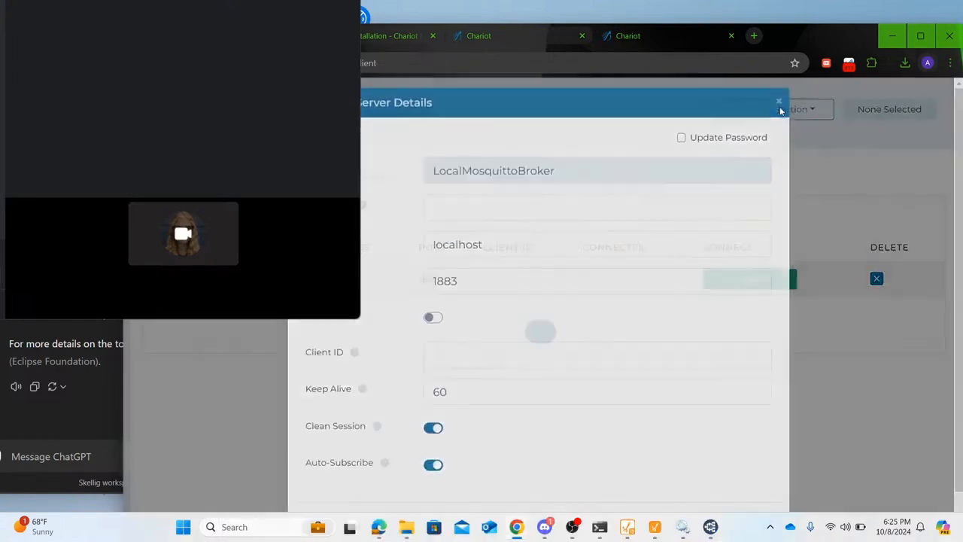
{"action": "left_click", "coordinate": [764, 283]}
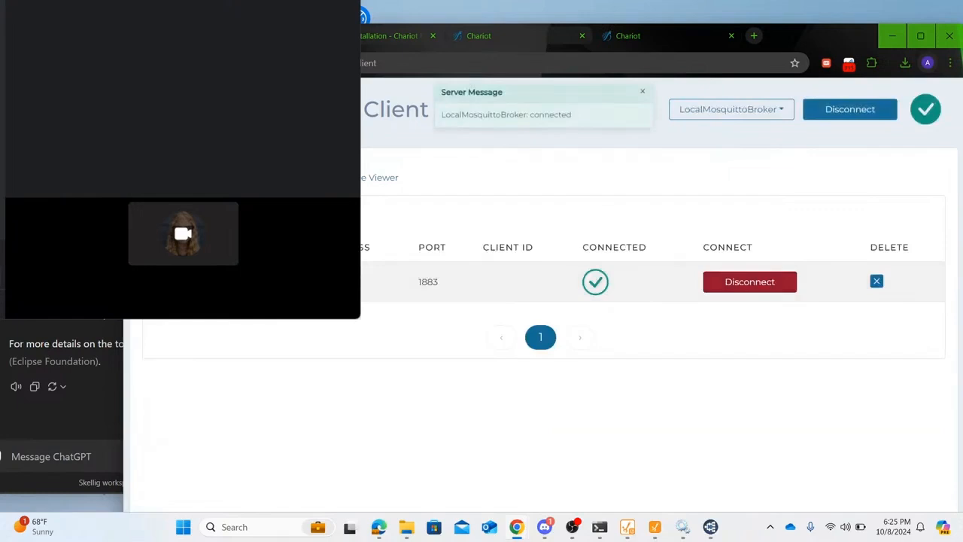
{"action": "left_click", "coordinate": [277, 178]}
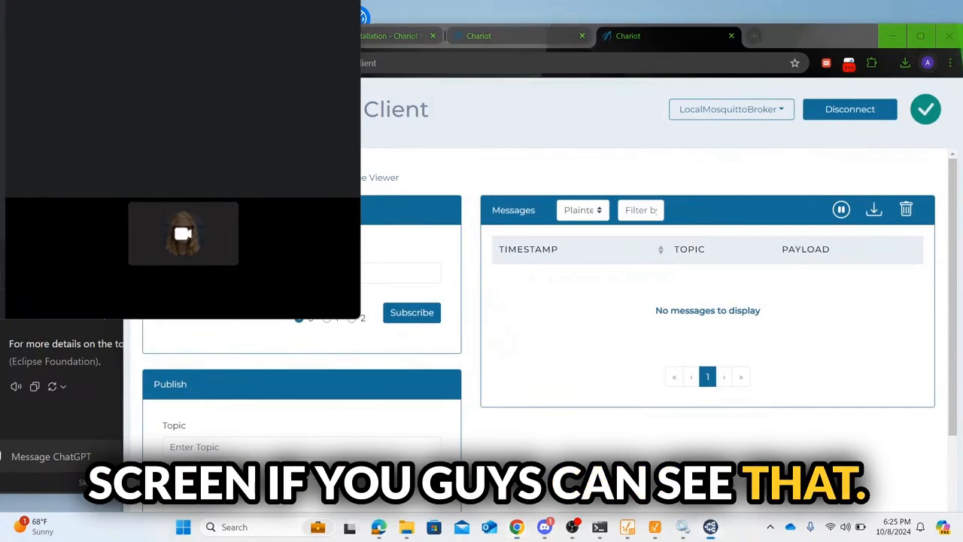
Step: Subscribe to the # wildcard topic and switch to the Topic Tree Viewer
{"action": "left_click_drag", "start_coordinate": [598, 42], "coordinate": [600, 63]}
{"action": "left_click_drag", "start_coordinate": [812, 53], "coordinate": [800, 119]}
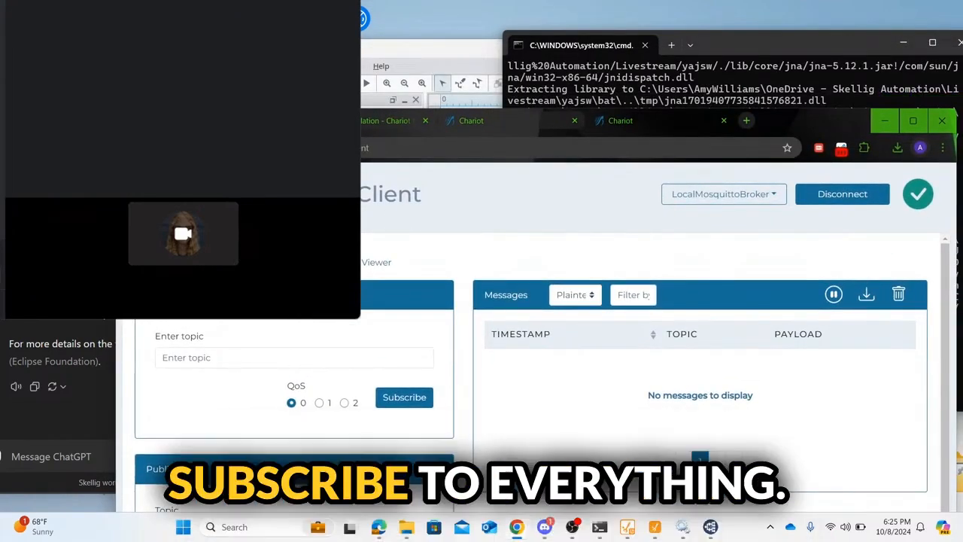
{"action": "type", "text": "#"}
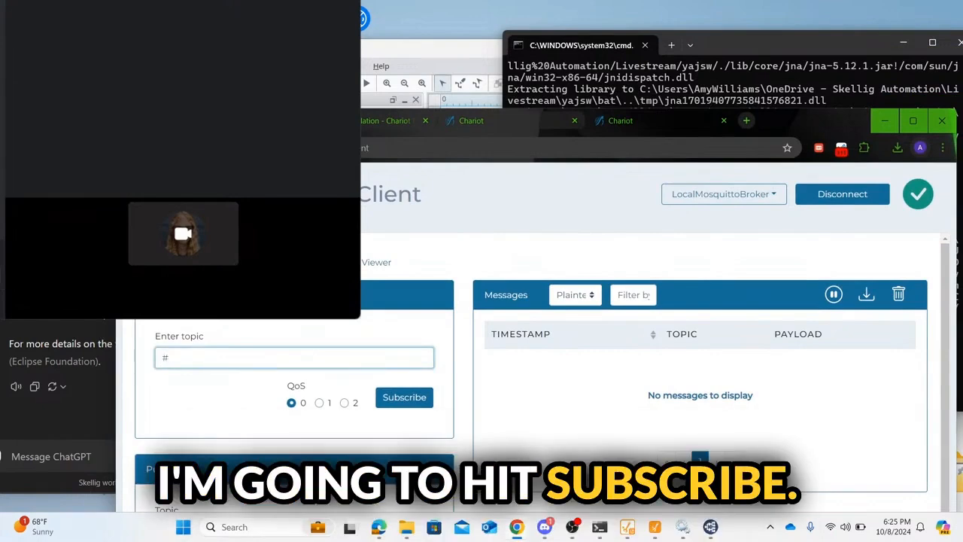
{"action": "left_click", "coordinate": [404, 398]}
{"action": "left_click", "coordinate": [375, 263]}
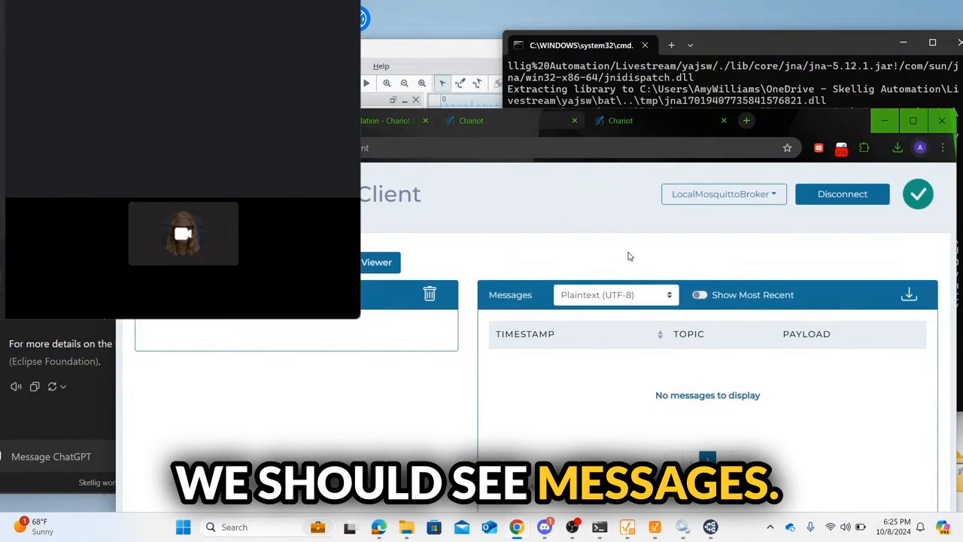
Step: Publish a raw 'Hello World!' message to Test/Topic from MQTT Explorer, then expand Test in Chariot
{"action": "left_click", "coordinate": [711, 528]}
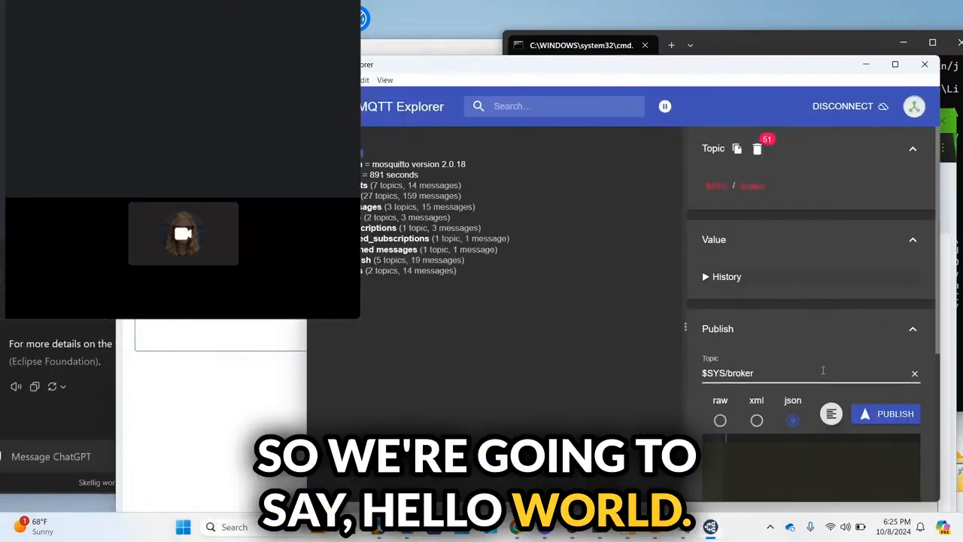
{"action": "left_click", "coordinate": [823, 371]}
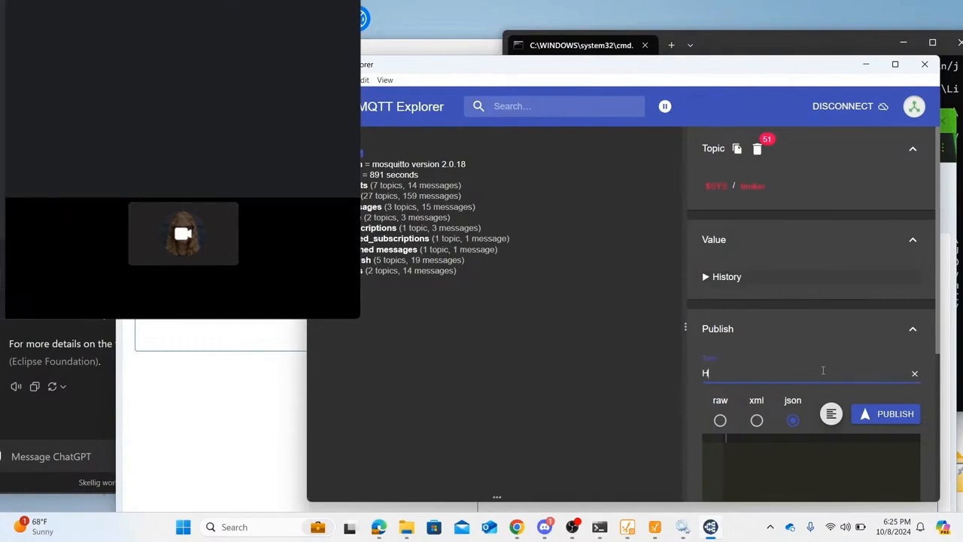
{"action": "type", "text": "Test"}
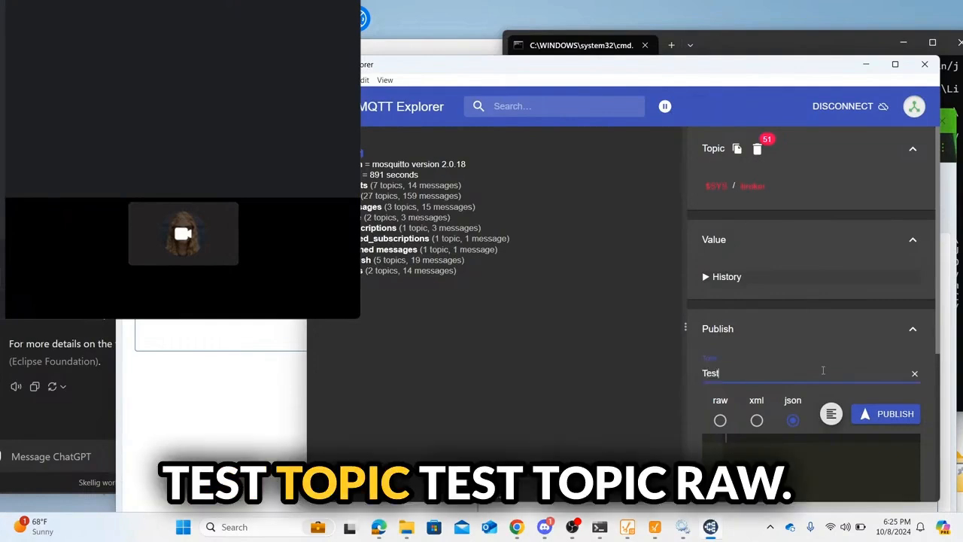
{"action": "type", "text": "/Topic"}
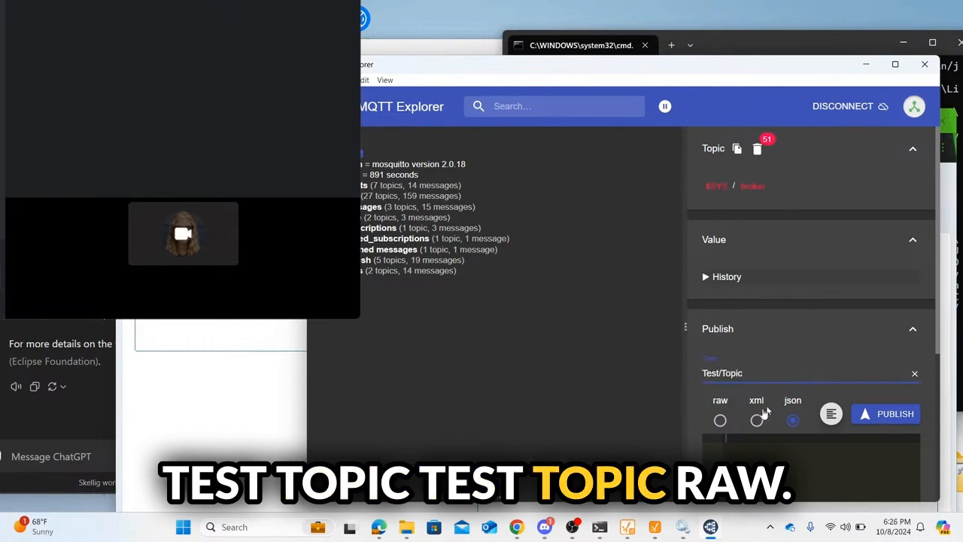
{"action": "left_click", "coordinate": [721, 420]}
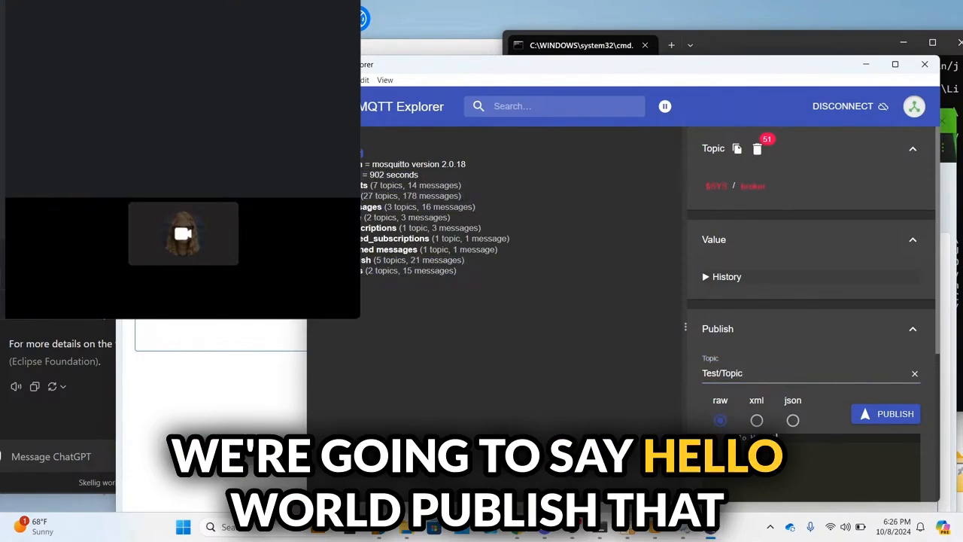
{"action": "left_click", "coordinate": [869, 416]}
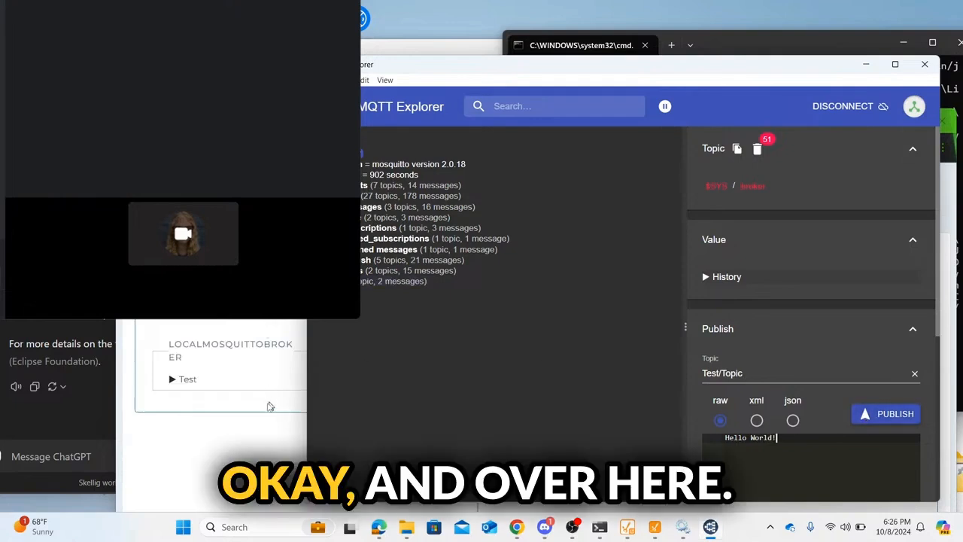
{"action": "left_click", "coordinate": [267, 407]}
{"action": "left_click", "coordinate": [172, 381]}
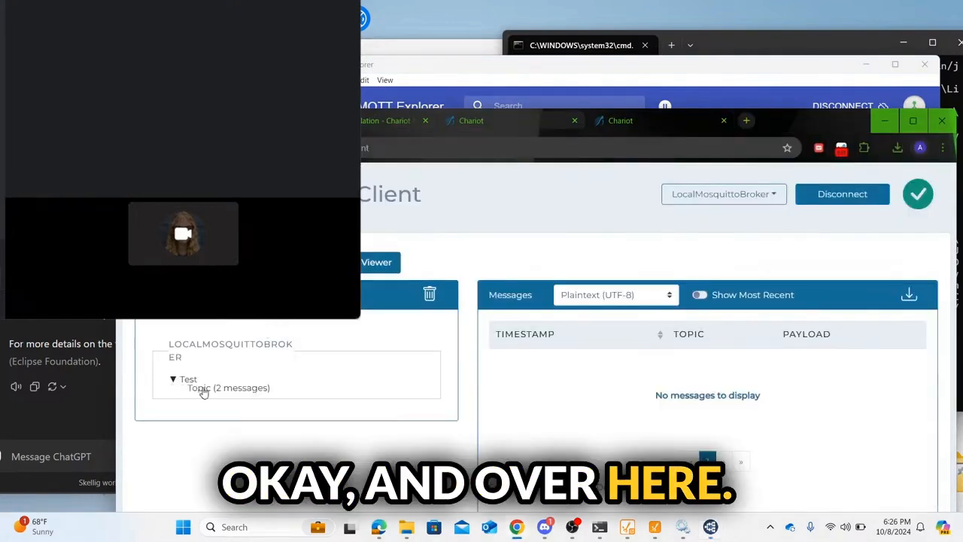
Step: List the two Hello World! messages on Test/Topic, then briefly check Ignition Designer
{"action": "left_click", "coordinate": [205, 389]}
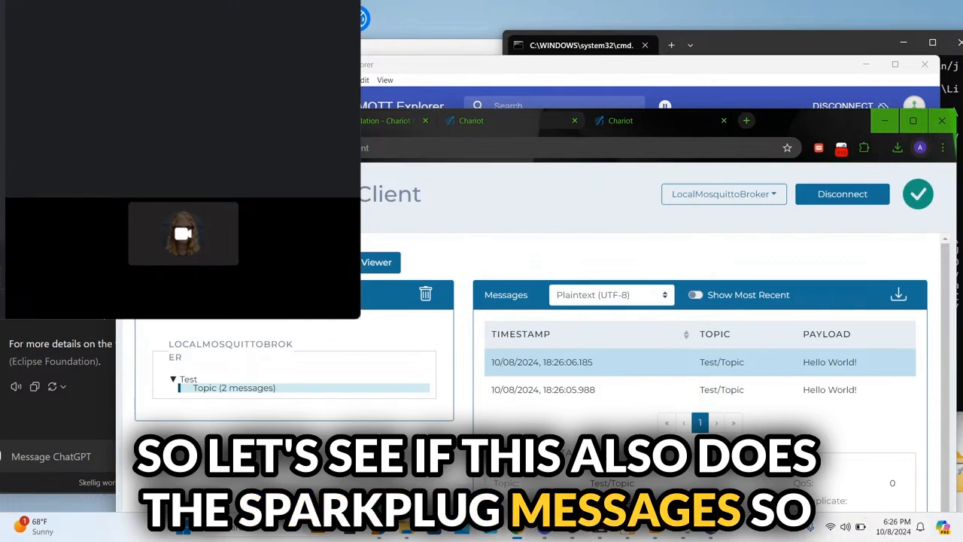
{"action": "left_click", "coordinate": [643, 536]}
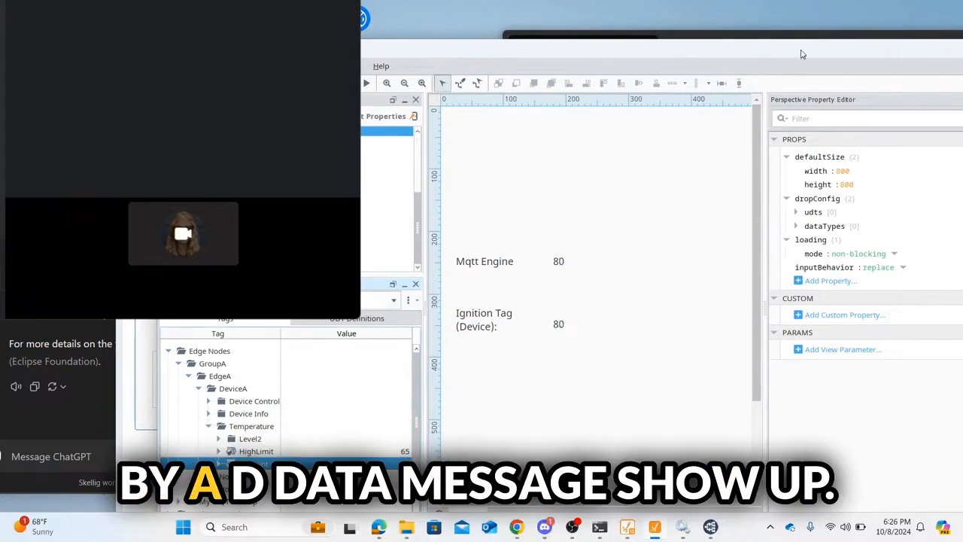
{"action": "left_click_drag", "start_coordinate": [801, 64], "coordinate": [745, 341]}
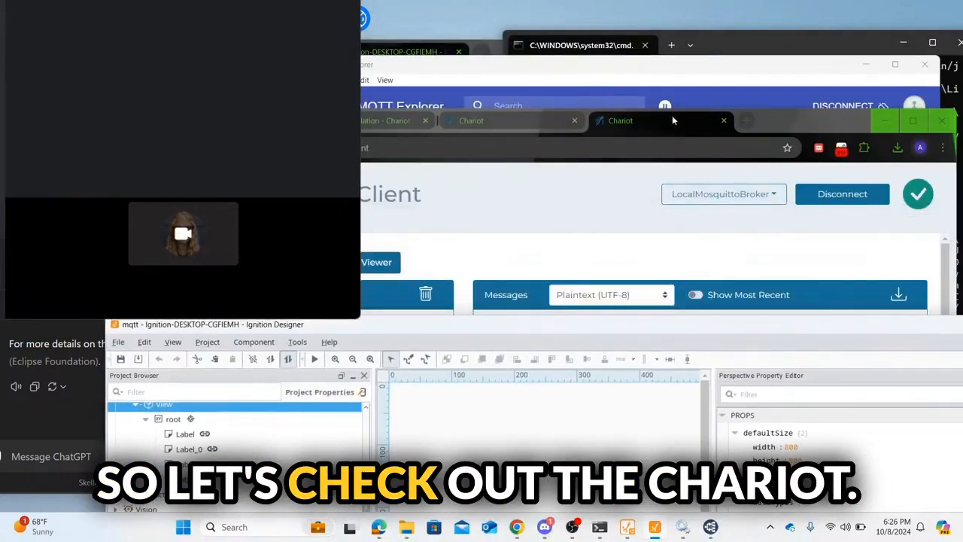
{"action": "left_click", "coordinate": [836, 124]}
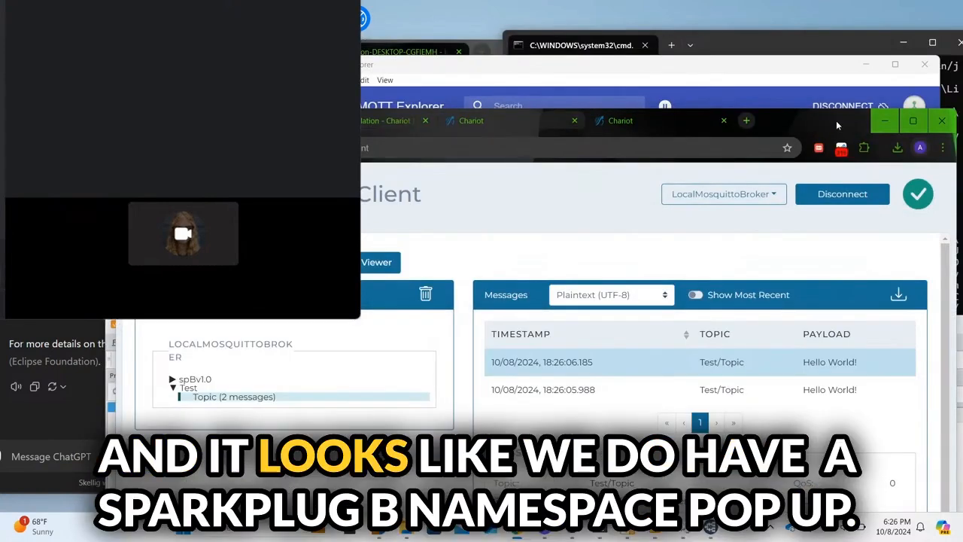
Step: Expand spBv1.0 and GroupA to reveal the garbled DDATA Sparkplug messages
{"action": "left_click", "coordinate": [174, 380]}
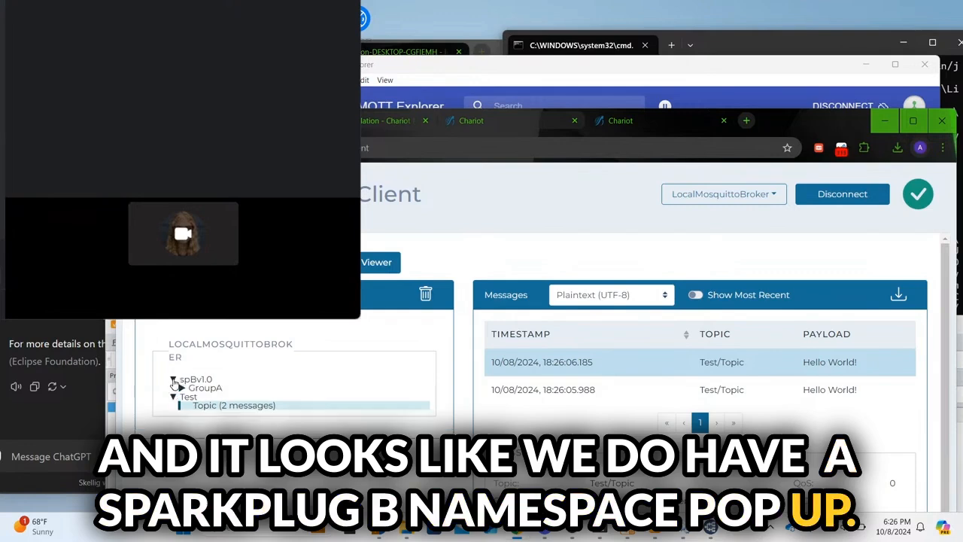
{"action": "left_click", "coordinate": [181, 389]}
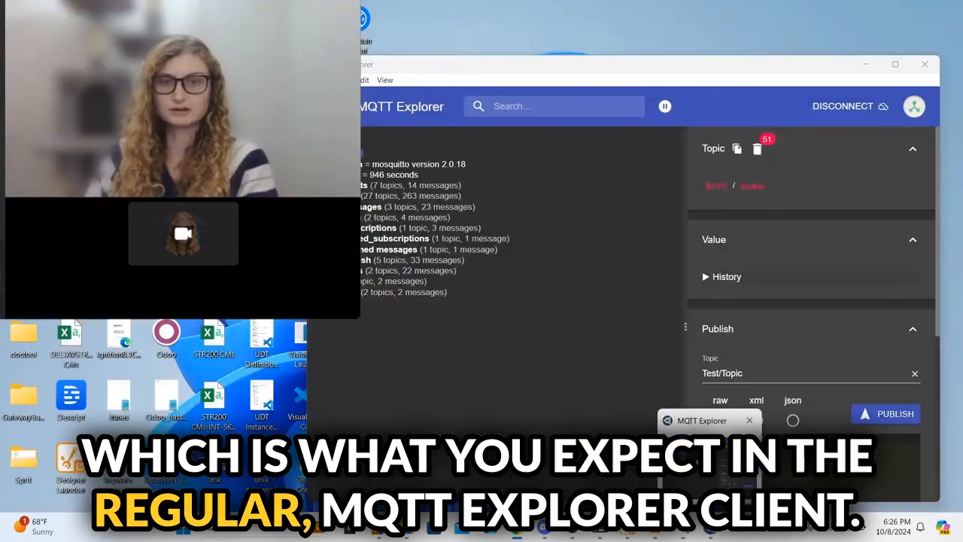
{"action": "left_click", "coordinate": [709, 466]}
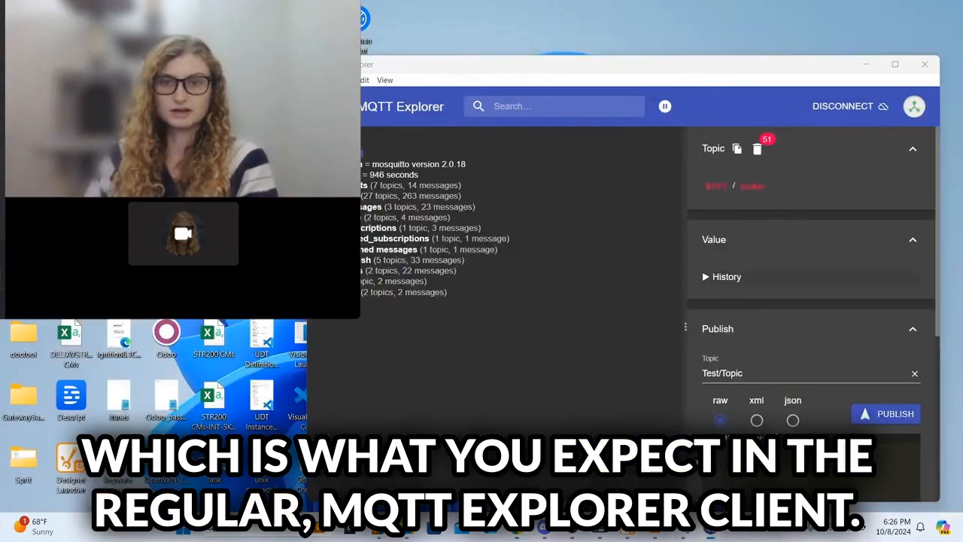
Step: Expand Test and the spBv1.0/GroupA DCMD and DDATA nodes to view DeviceA's garbled payload
{"action": "left_click", "coordinate": [357, 281]}
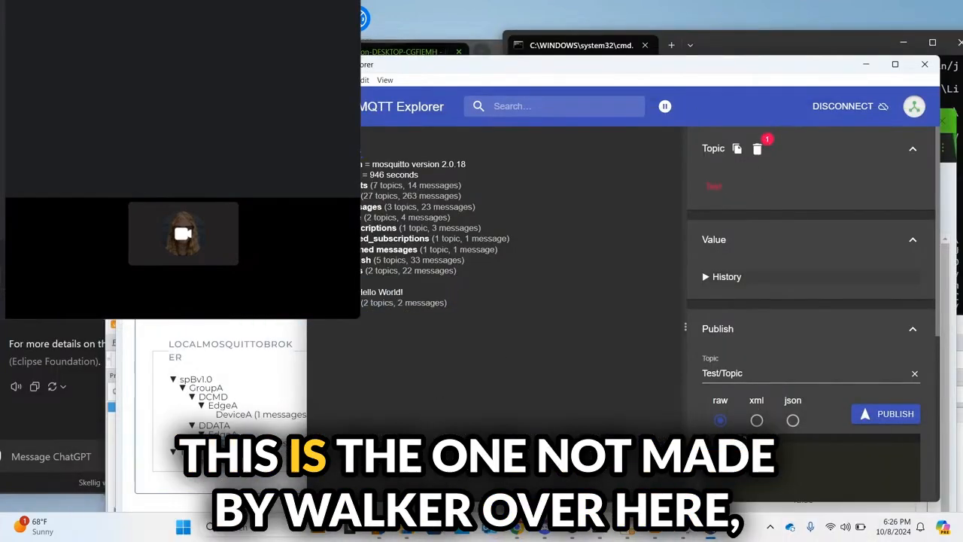
{"action": "left_click", "coordinate": [357, 292]}
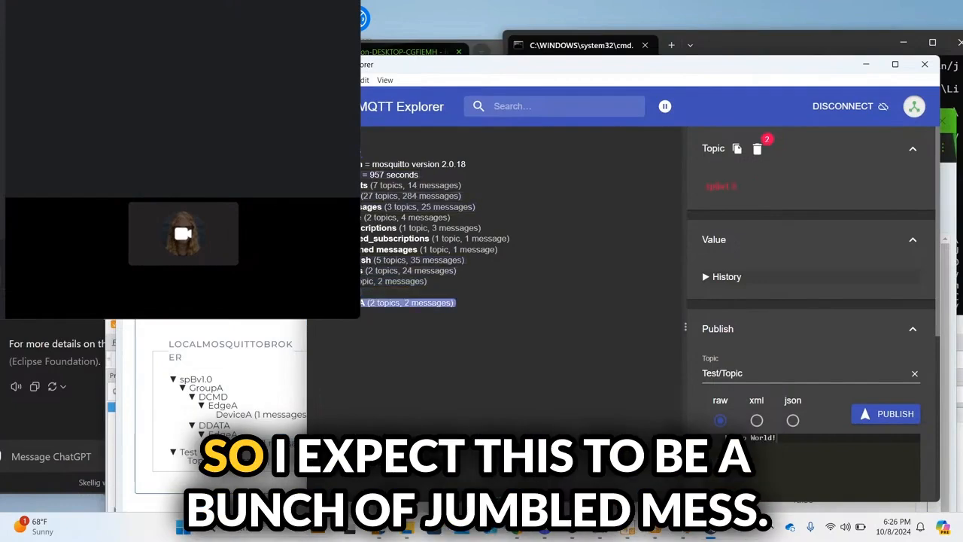
{"action": "left_click", "coordinate": [365, 313]}
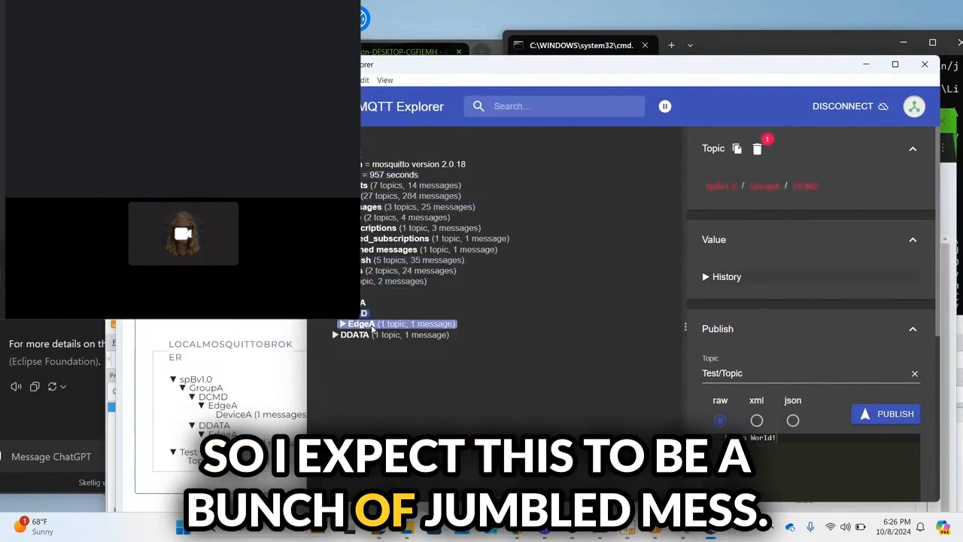
{"action": "left_click", "coordinate": [372, 326]}
{"action": "left_click", "coordinate": [365, 344]}
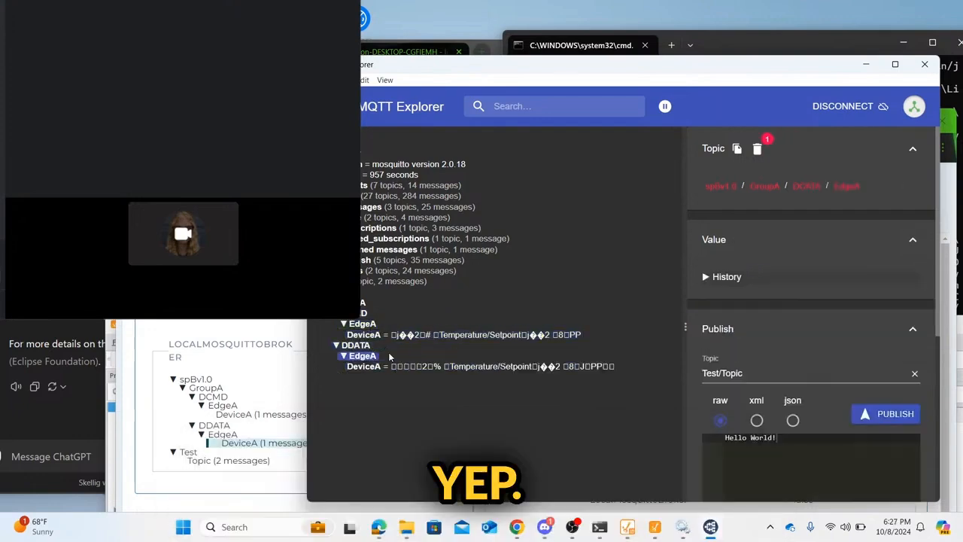
{"action": "left_click", "coordinate": [400, 367]}
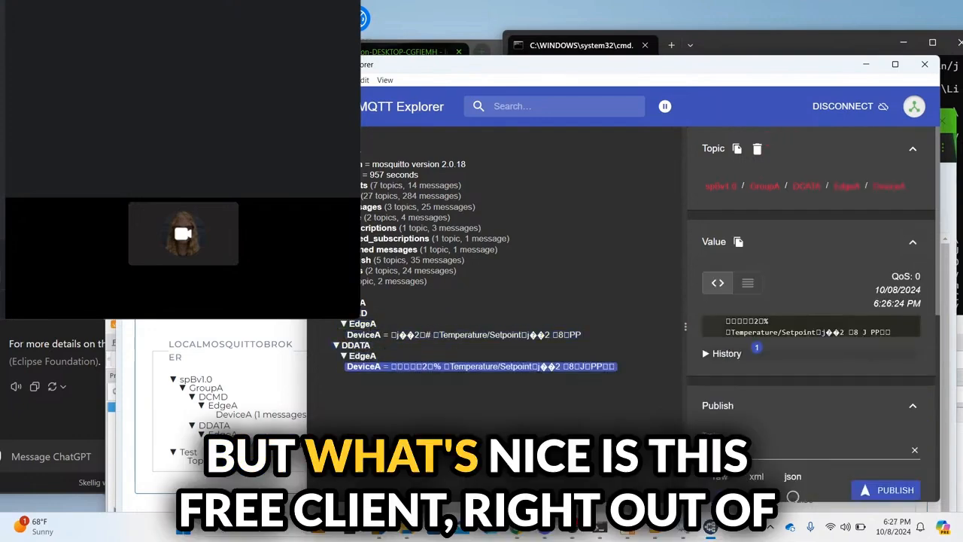
{"action": "key", "text": "alt+Tab"}
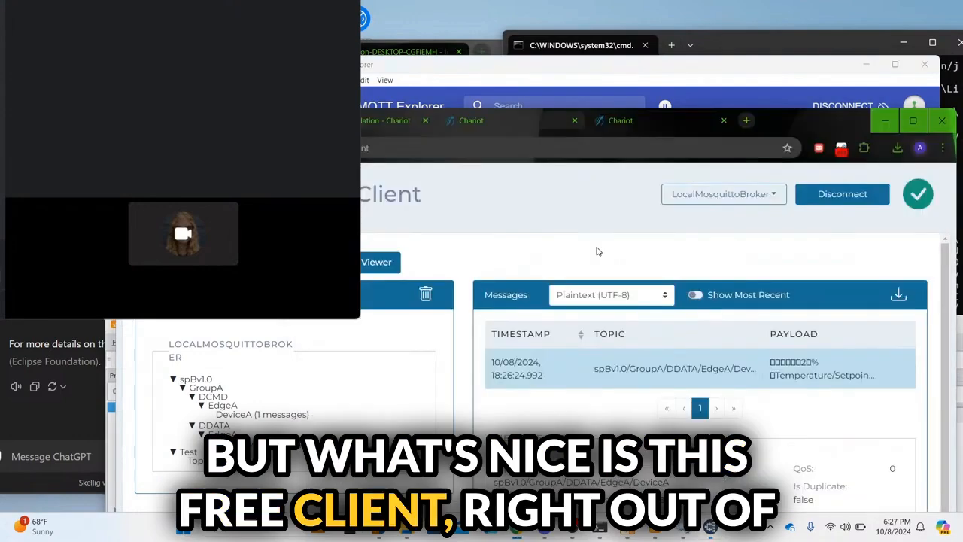
Step: Decode payloads as Sparkplug B, select the DDATA DeviceA message, and download messages to a file
{"action": "left_click", "coordinate": [645, 303]}
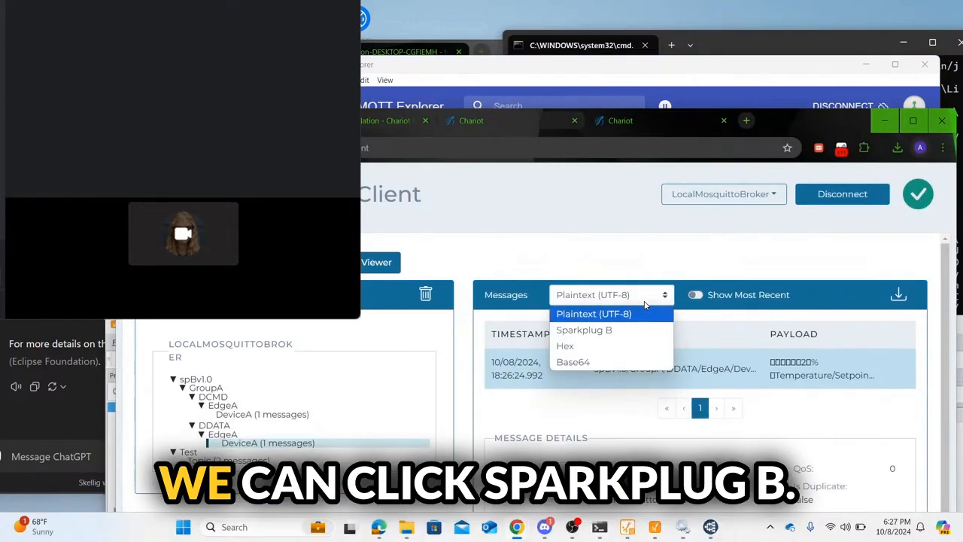
{"action": "left_click", "coordinate": [591, 330]}
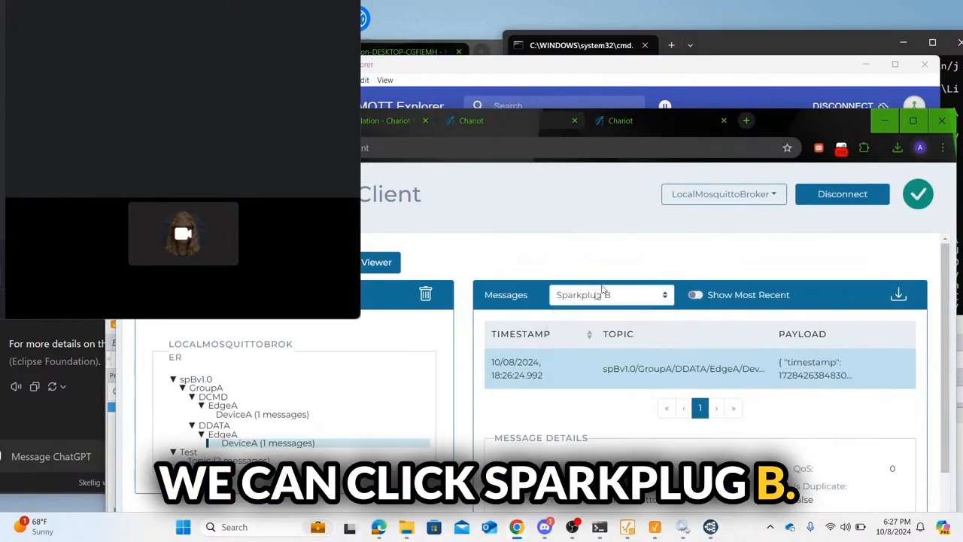
{"action": "left_click", "coordinate": [830, 387]}
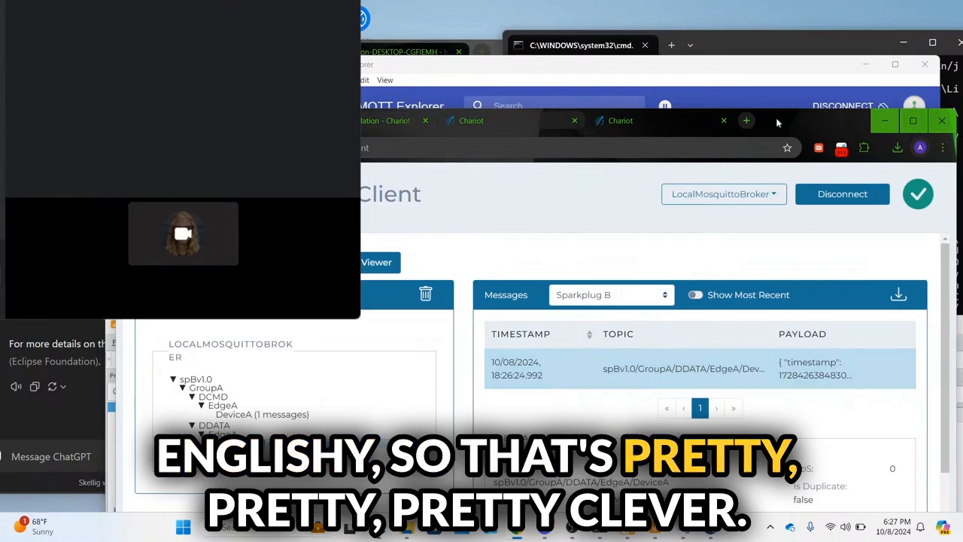
{"action": "left_click_drag", "start_coordinate": [781, 116], "coordinate": [781, 59]}
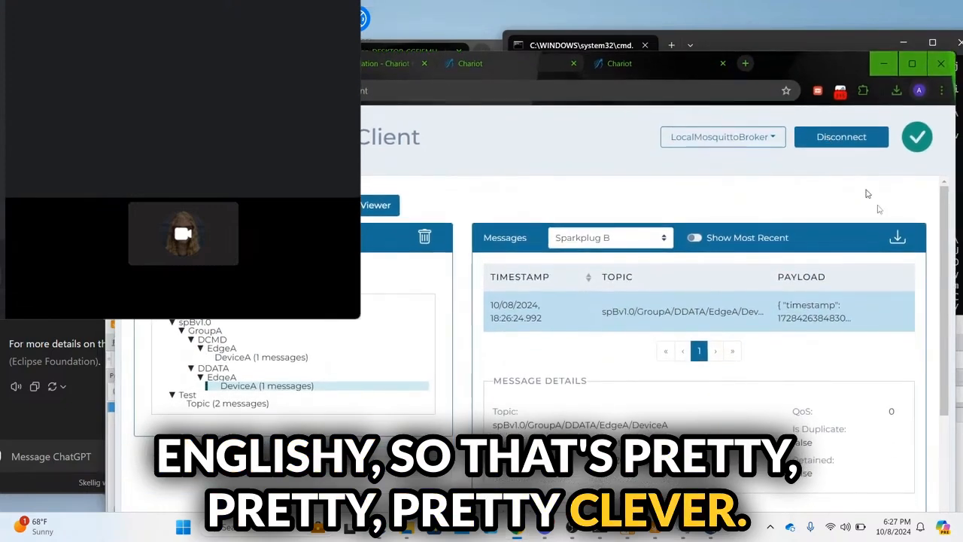
{"action": "left_click", "coordinate": [898, 237]}
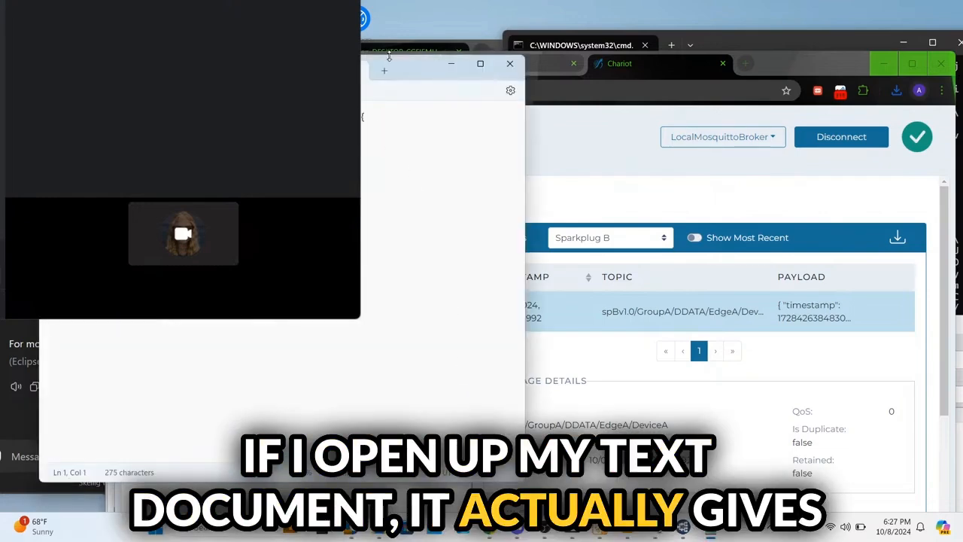
Step: Read the decoded JSON payload in messages.txt, then minimize Notepad
{"action": "left_click_drag", "start_coordinate": [420, 74], "coordinate": [827, 133]}
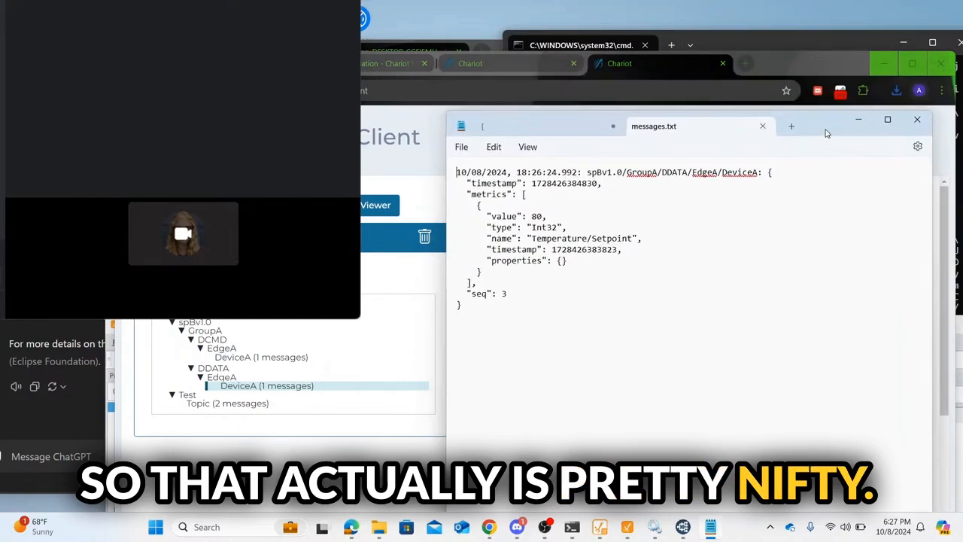
{"action": "left_click", "coordinate": [862, 120]}
{"action": "scroll", "coordinate": [780, 348], "scroll_direction": "down", "scroll_amount": 4}
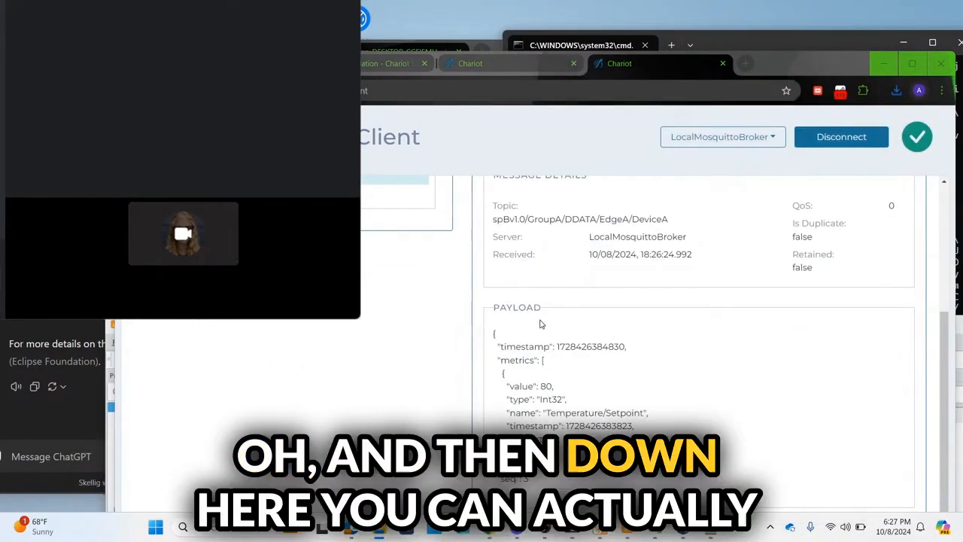
Step: Select DCMD/EdgeA/DeviceA and review its details, with the payload showing Int32 metric value 80
{"action": "scroll", "coordinate": [699, 339], "scroll_direction": "up", "scroll_amount": 3}
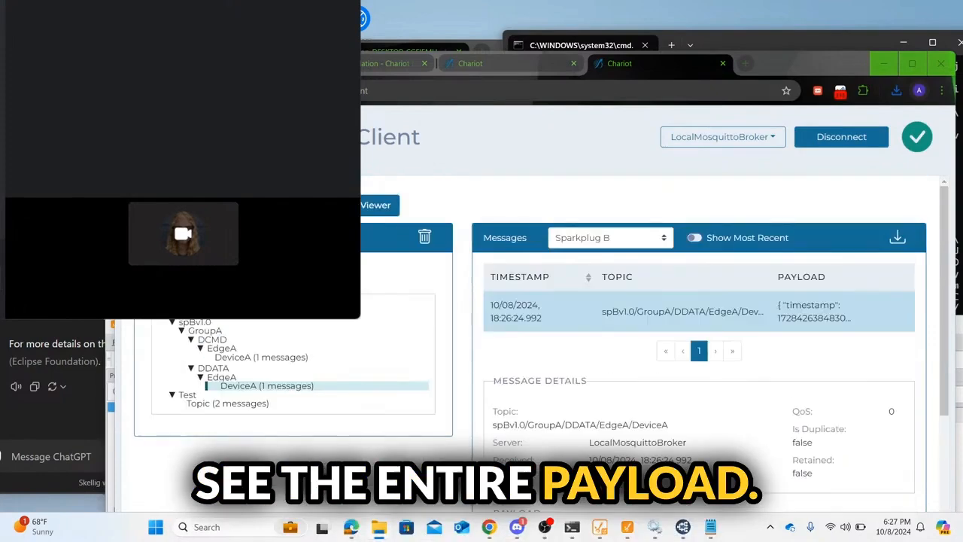
{"action": "left_click", "coordinate": [257, 357]}
{"action": "scroll", "coordinate": [531, 410], "scroll_direction": "down", "scroll_amount": 3}
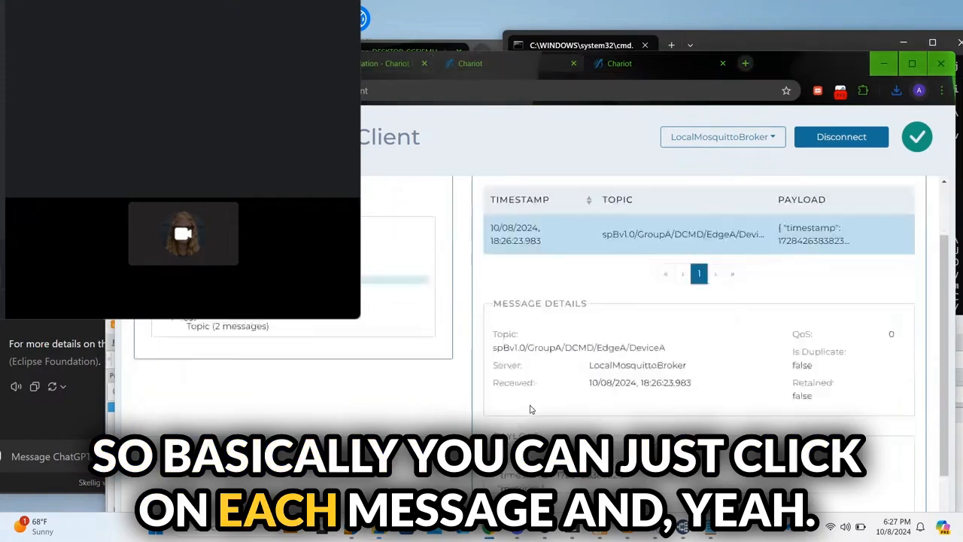
{"action": "scroll", "coordinate": [700, 290], "scroll_direction": "up", "scroll_amount": 3}
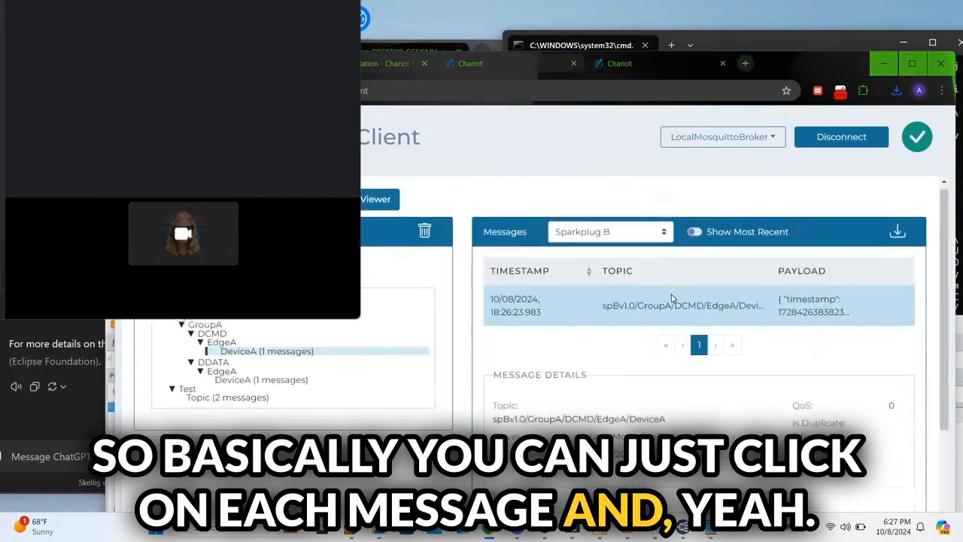
{"action": "scroll", "coordinate": [602, 308], "scroll_direction": "down", "scroll_amount": 2}
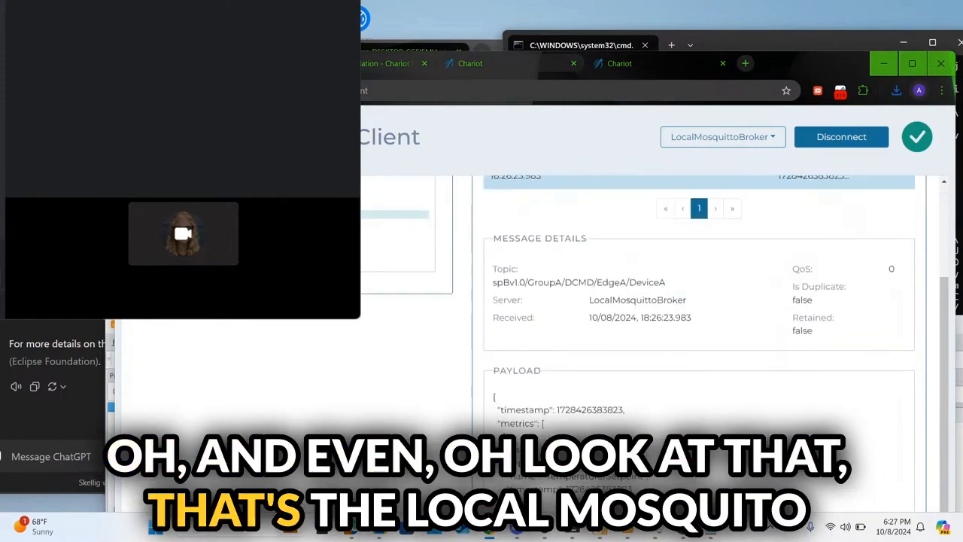
{"action": "left_click_drag", "start_coordinate": [590, 300], "coordinate": [698, 299]}
{"action": "left_click", "coordinate": [699, 299]}
{"action": "scroll", "coordinate": [699, 299], "scroll_direction": "up", "scroll_amount": 2}
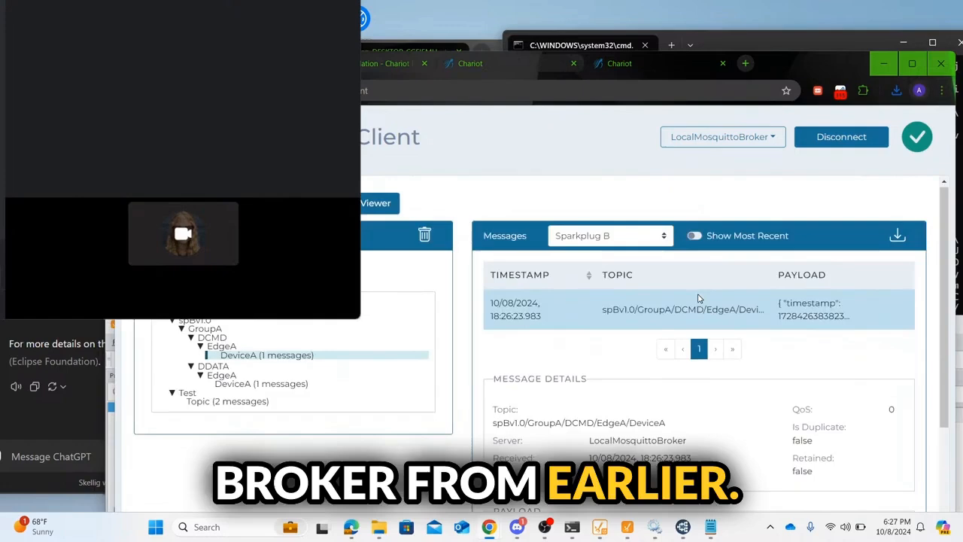
{"action": "scroll", "coordinate": [698, 299], "scroll_direction": "down", "scroll_amount": 3}
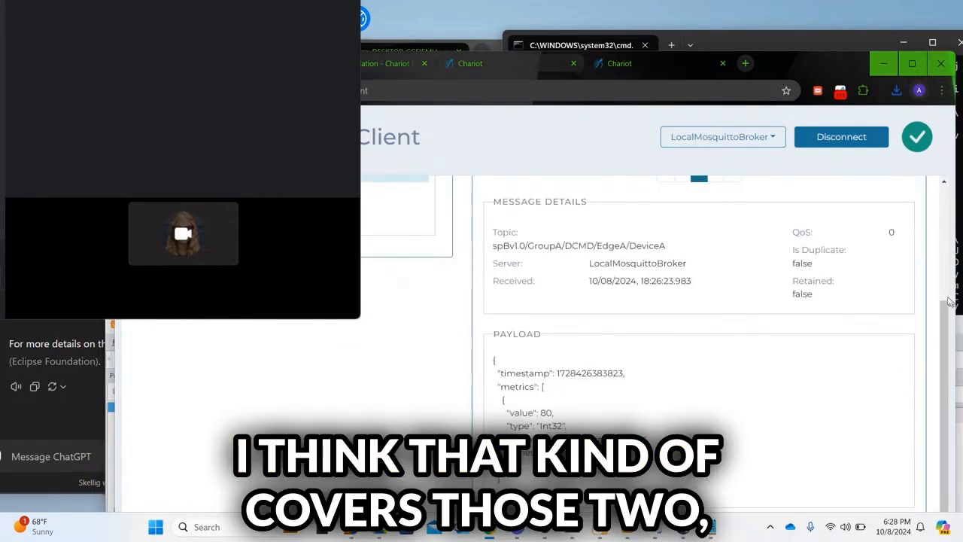
{"action": "scroll", "coordinate": [950, 301], "scroll_direction": "up", "scroll_amount": 3}
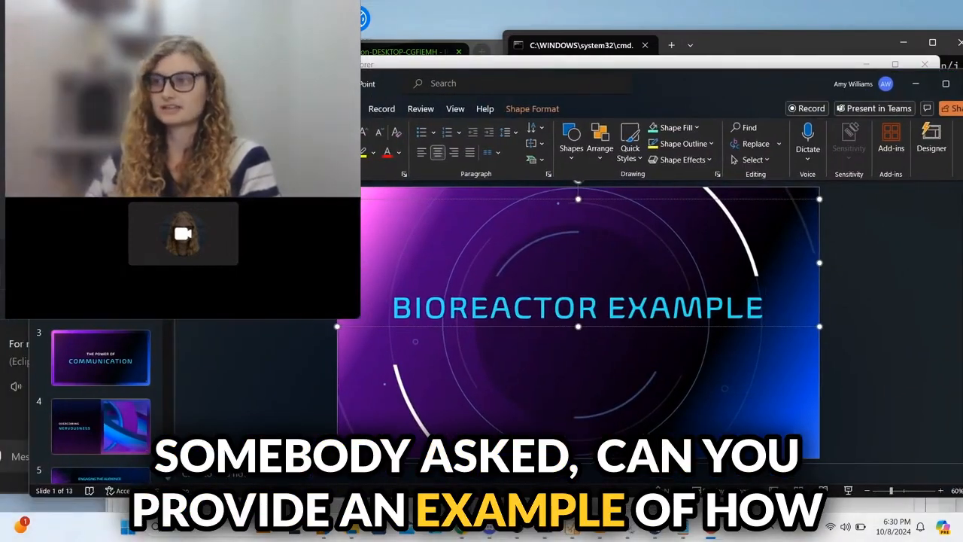
Step: Append ' WITH MQTT' to the slide 1 title so it reads 'BIOREACTOR EXAMPLE WITH MQTT'
{"action": "type", "text": "WITH MQTT"}
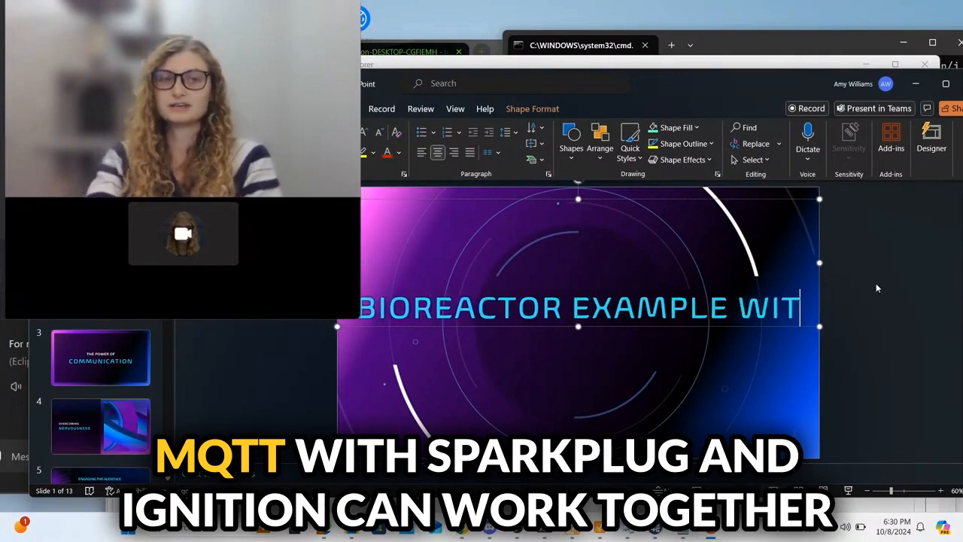